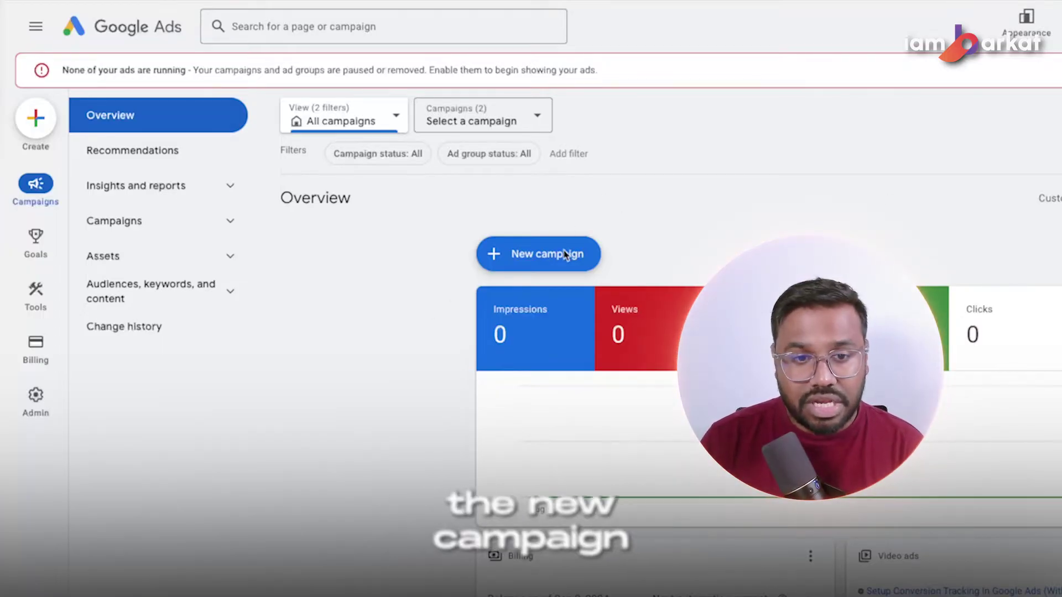
# - Start a new campaign and choose Leads as its objective
pyautogui.click(558, 256)
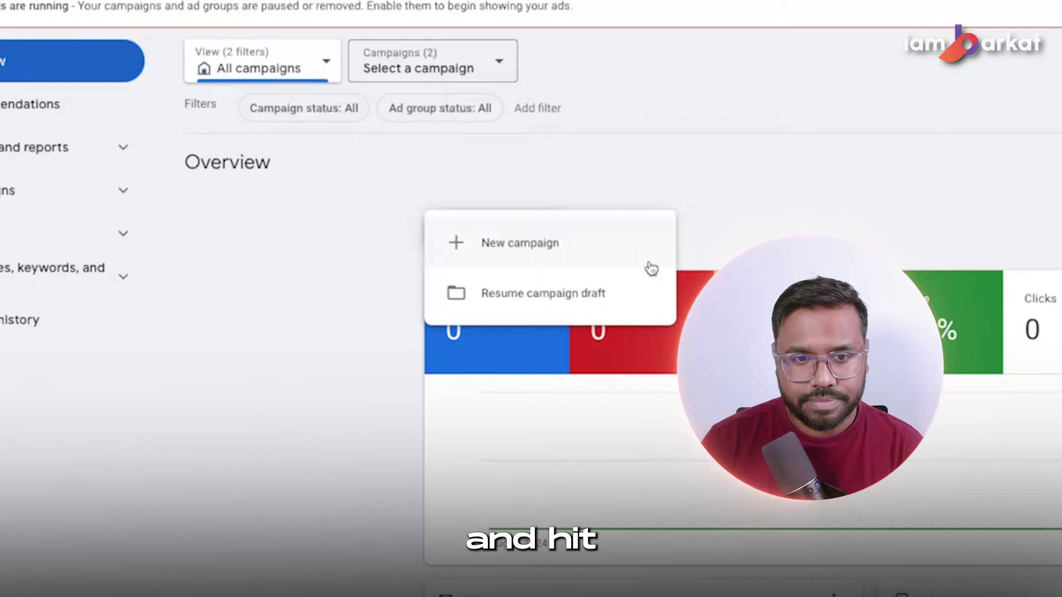
pyautogui.click(605, 248)
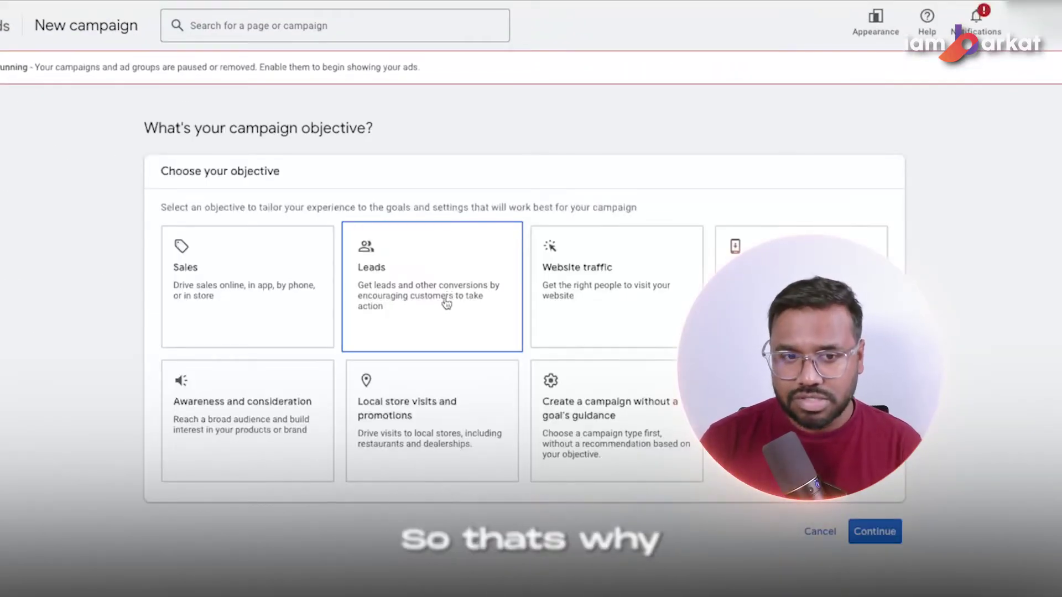
pyautogui.click(386, 292)
pyautogui.scroll(-3, 481, 431)
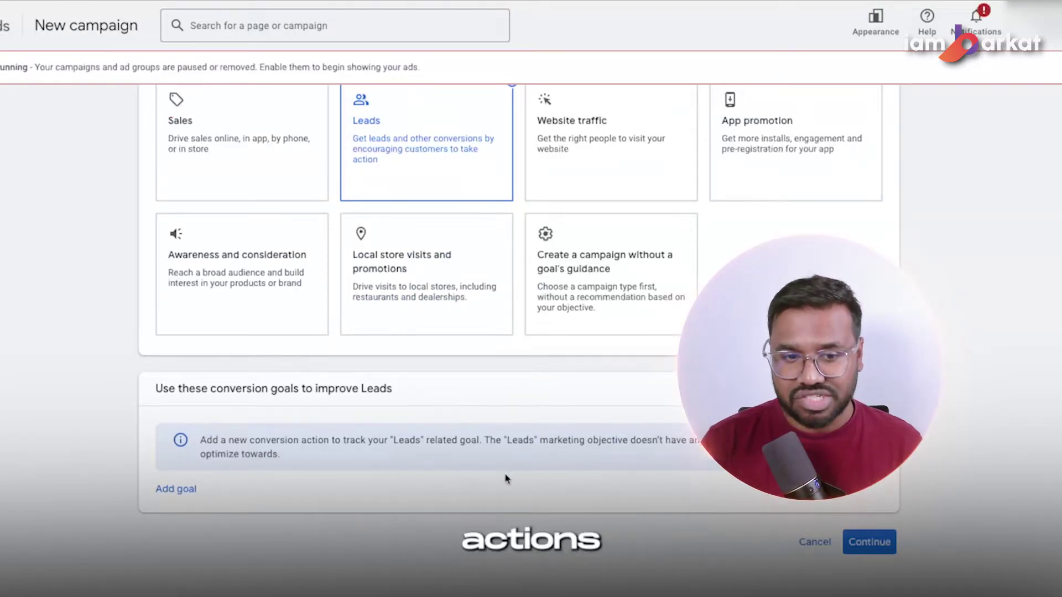
pyautogui.moveTo(360, 441); pyautogui.dragTo(280, 454)
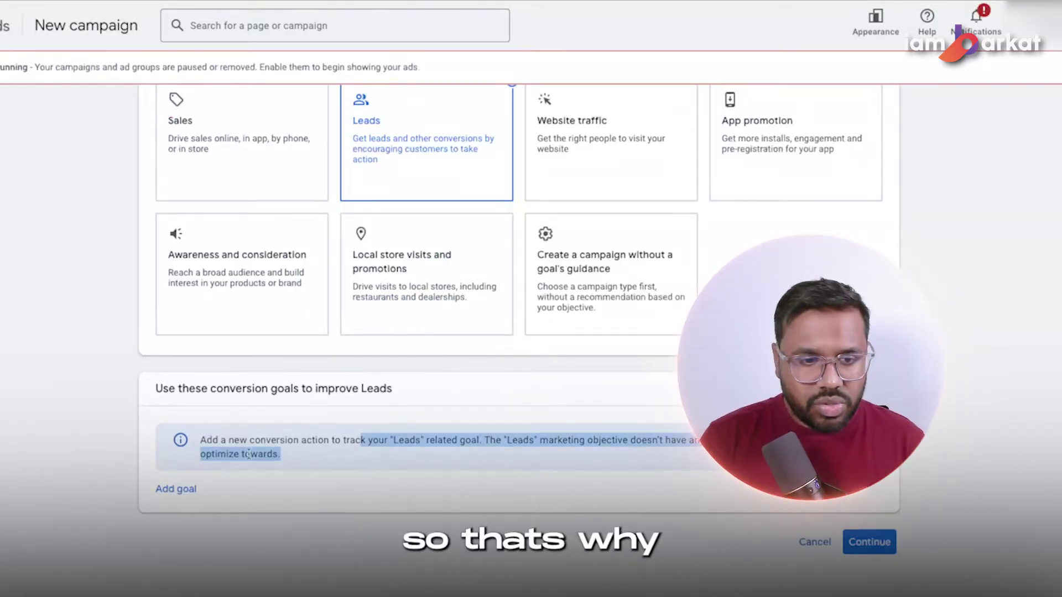
pyautogui.click(241, 453)
pyautogui.tripleClick(215, 441)
pyautogui.click(289, 465)
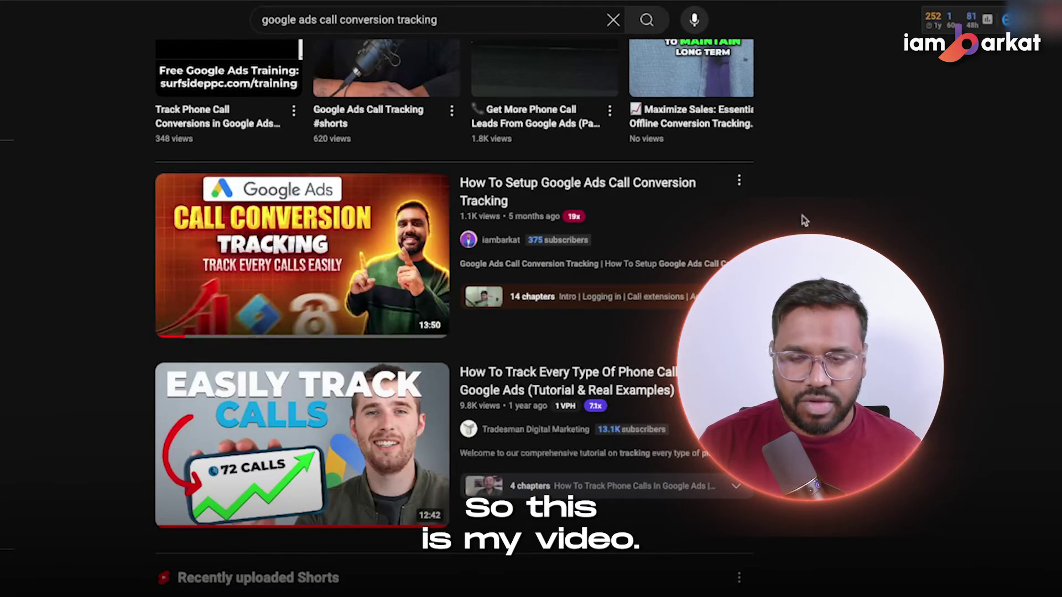
pyautogui.moveTo(422, 268)
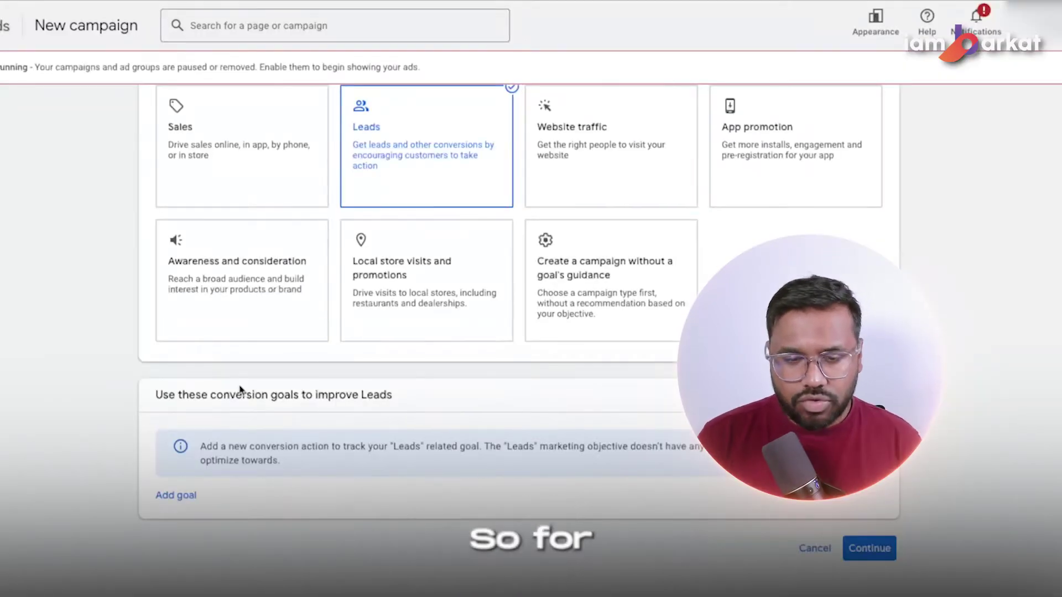
# - Continue without adding a conversion goal and choose Search as the campaign type
pyautogui.click(869, 548)
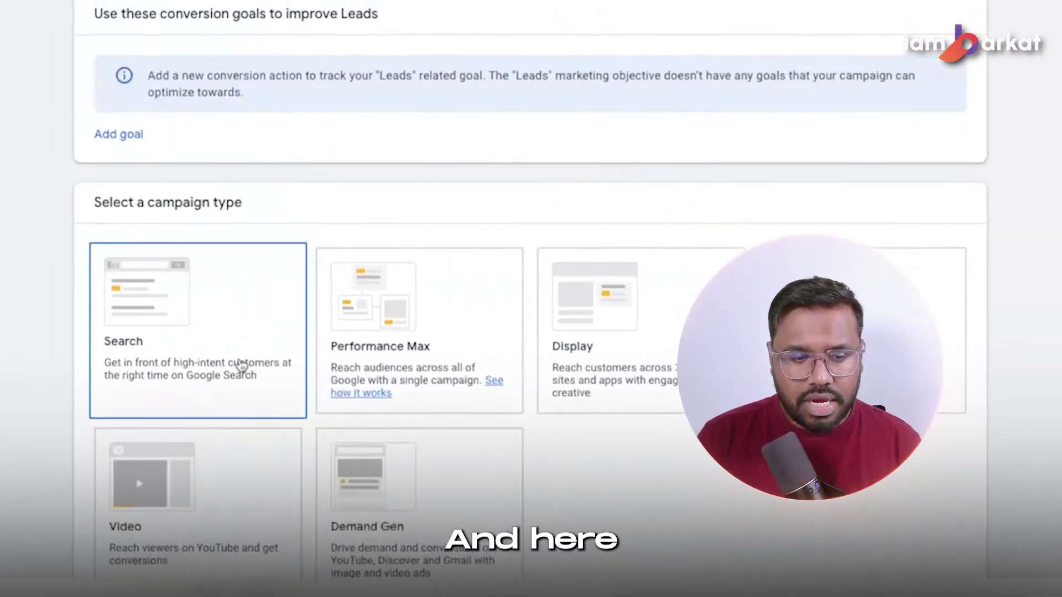
pyautogui.scroll(-3, 240, 366)
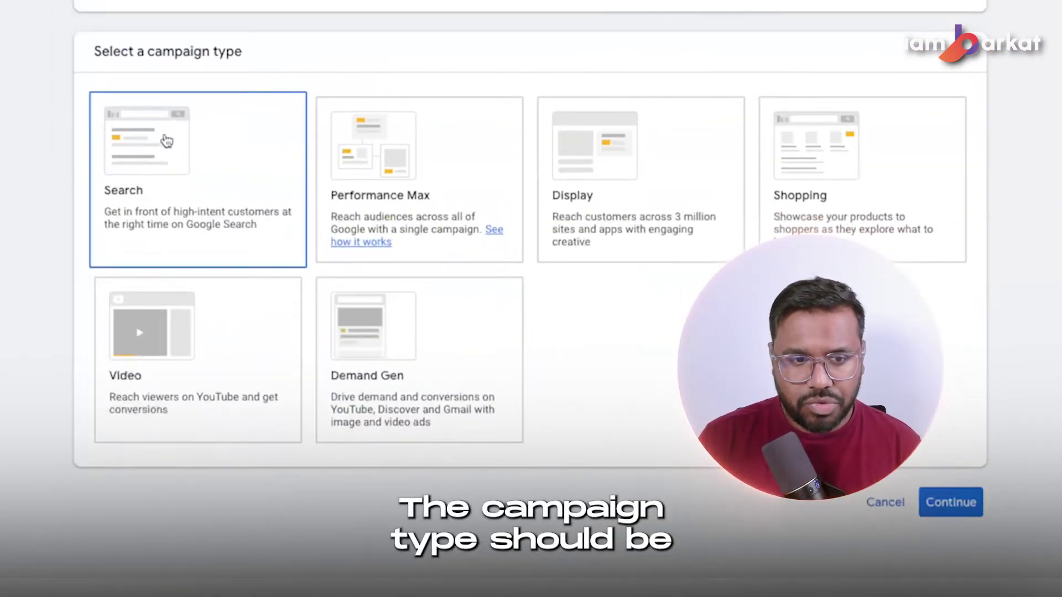
pyautogui.click(177, 209)
pyautogui.scroll(1, 600, 276)
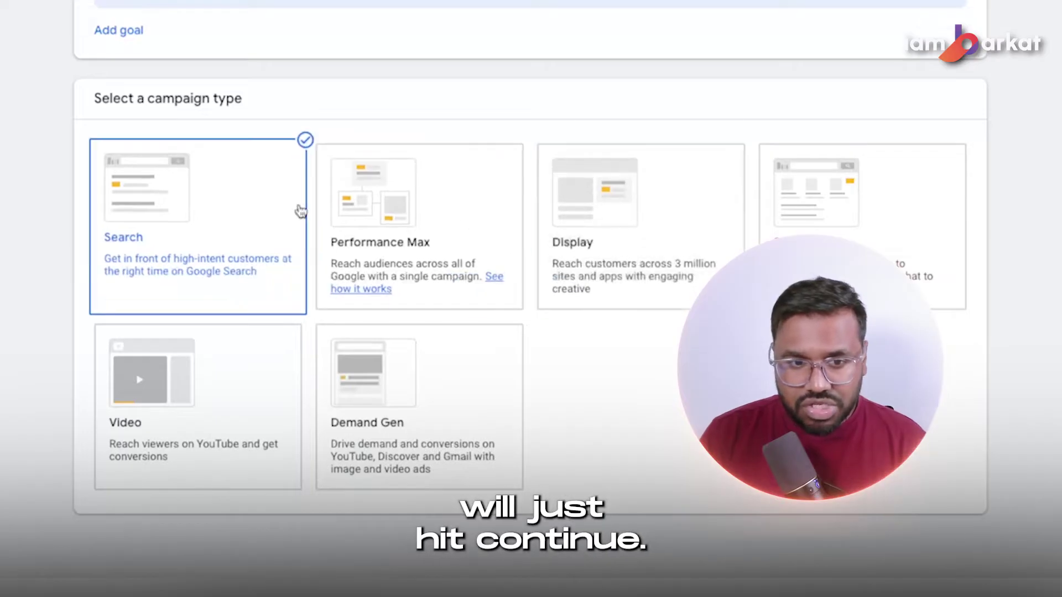
# - Select only phone calls as the way to reach the campaign's goal
pyautogui.scroll(-4, 192, 253)
pyautogui.scroll(-1, 304, 420)
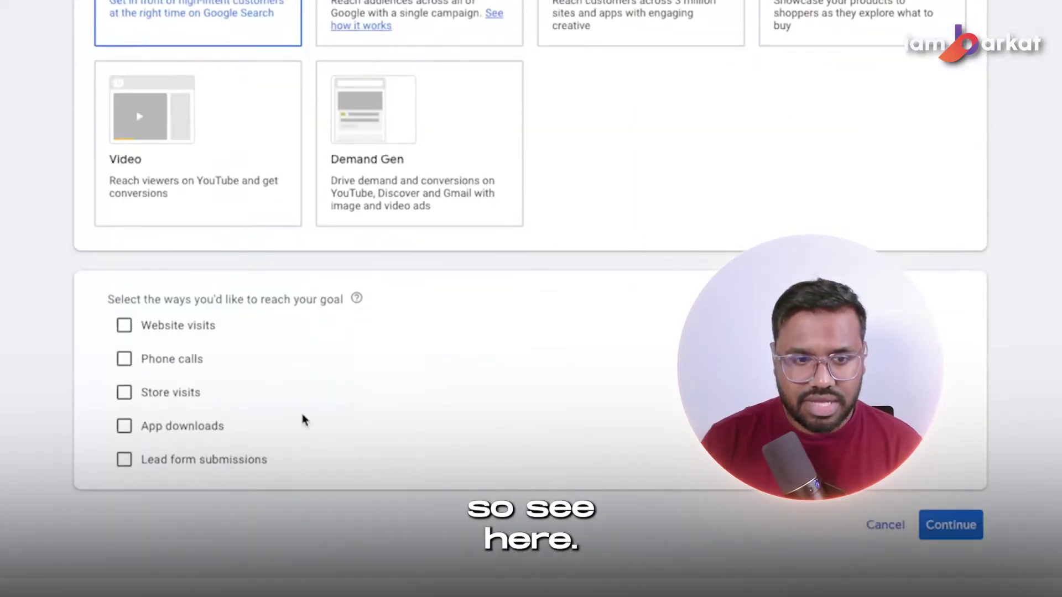
pyautogui.click(122, 328)
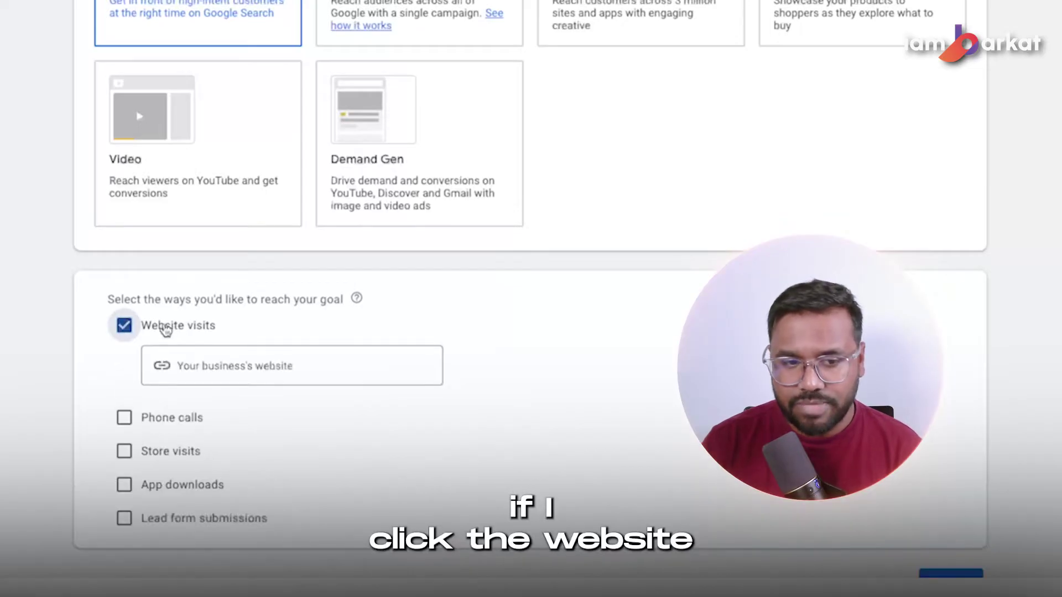
pyautogui.click(133, 327)
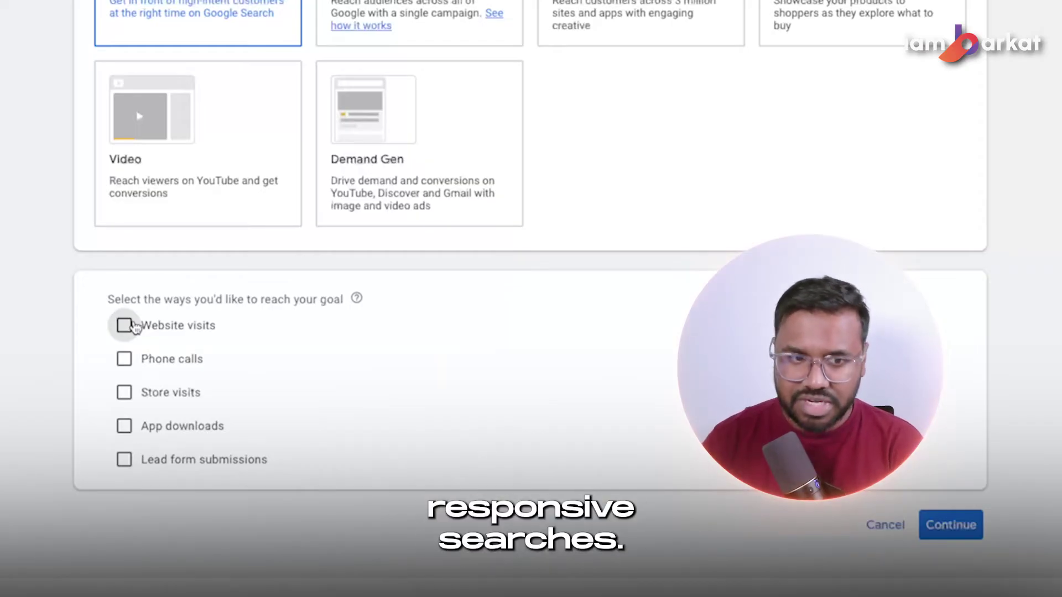
pyautogui.click(124, 360)
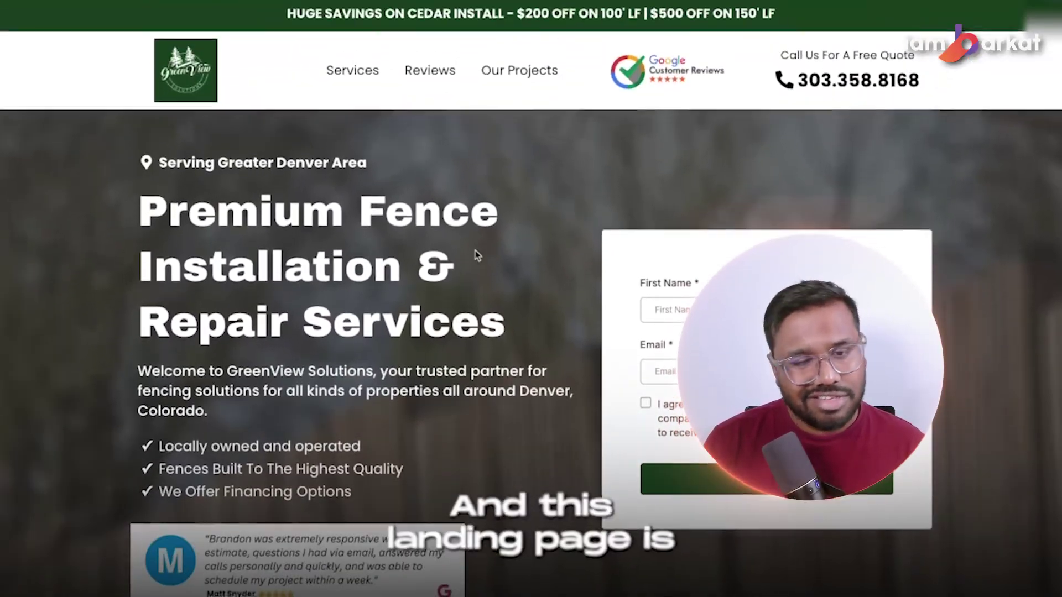
# - Switch to the GreenView Solutions landing page and copy the business phone number from its header
pyautogui.scroll(-15, 474, 190)
pyautogui.scroll(-20, 479, 251)
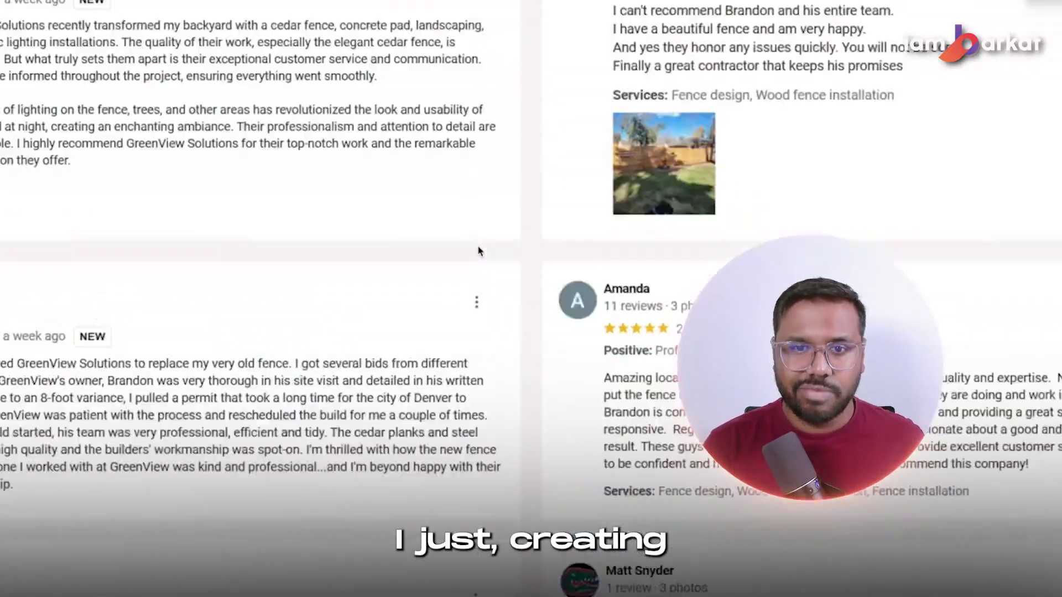
pyautogui.scroll(-8, 486, 282)
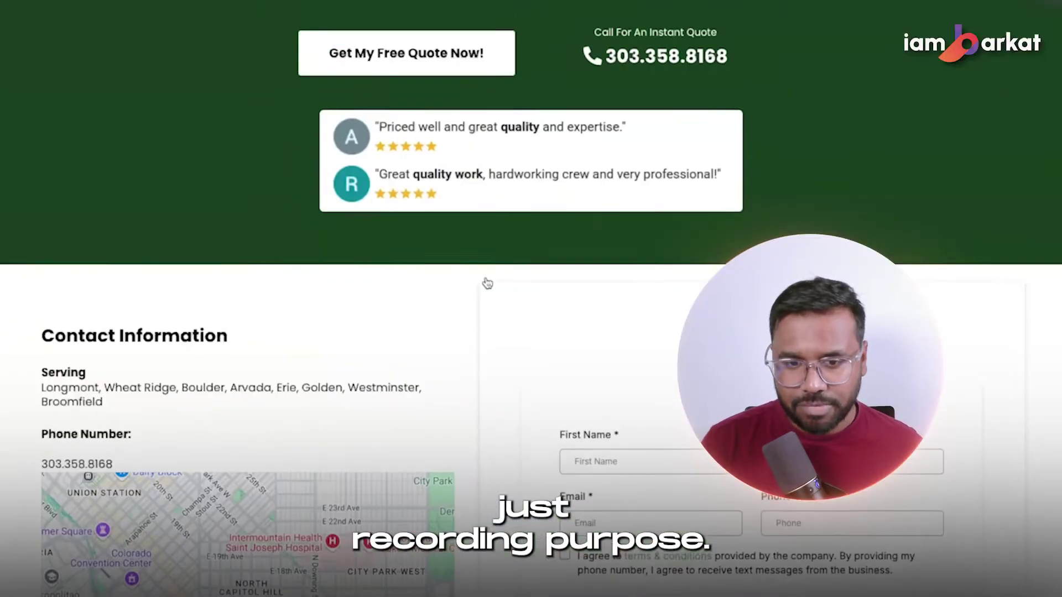
pyautogui.scroll(20, 486, 281)
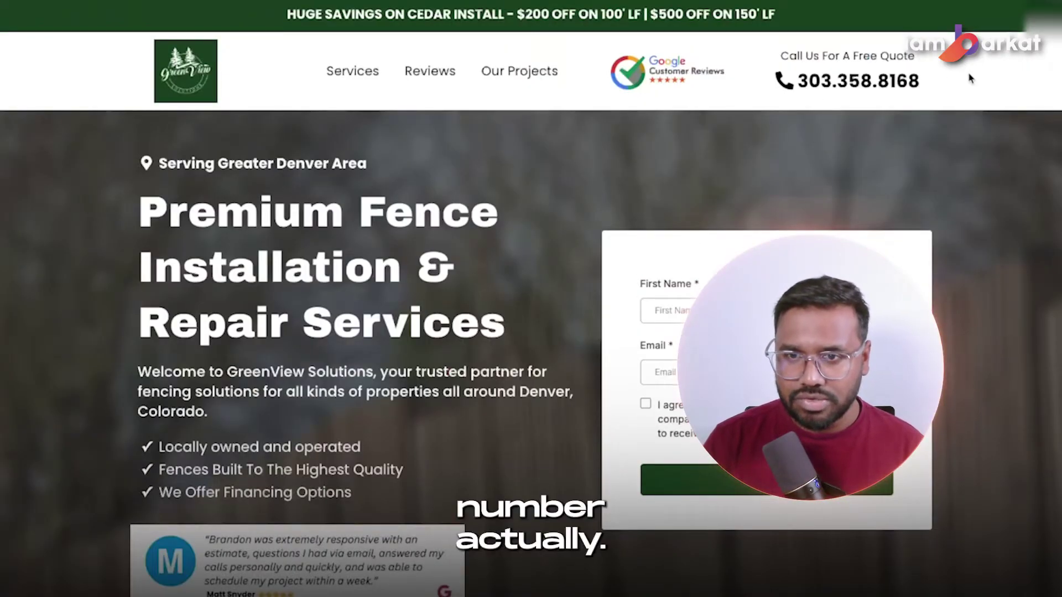
pyautogui.doubleClick(852, 78)
pyautogui.hotkey('ctrl', 'c')
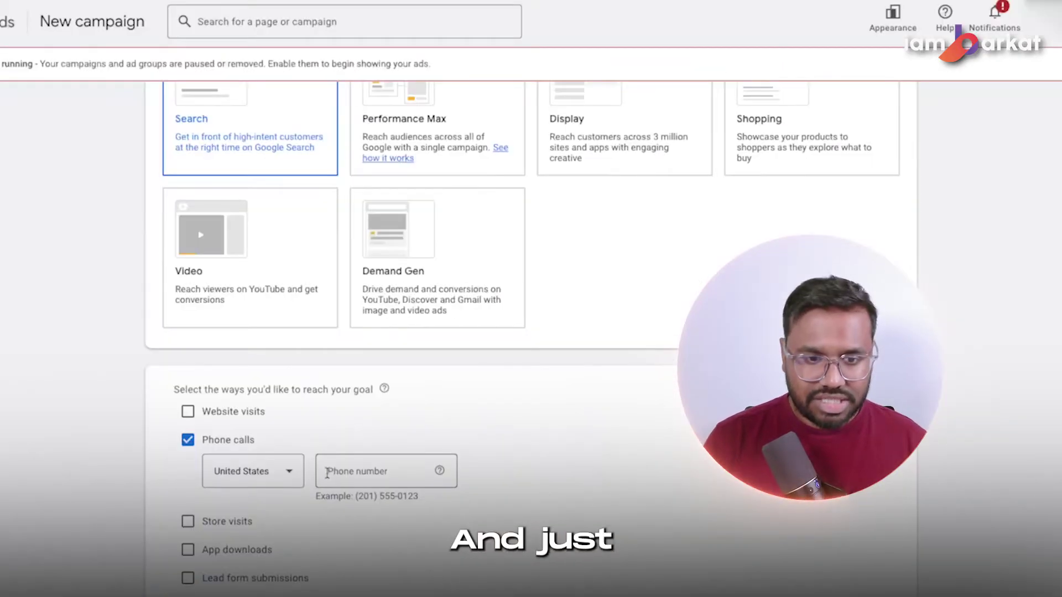
# - Enter the business phone number for United States phone calls, with the area code in parentheses, and continue to the campaign name
pyautogui.click(332, 473)
pyautogui.hotkey('ctrl', 'v')
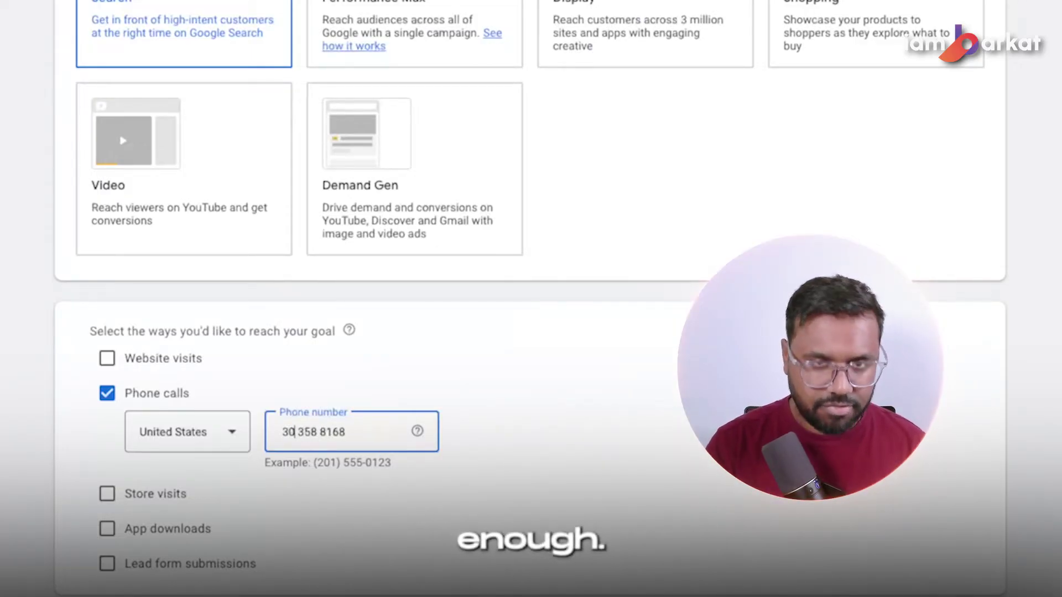
pyautogui.write('303)')
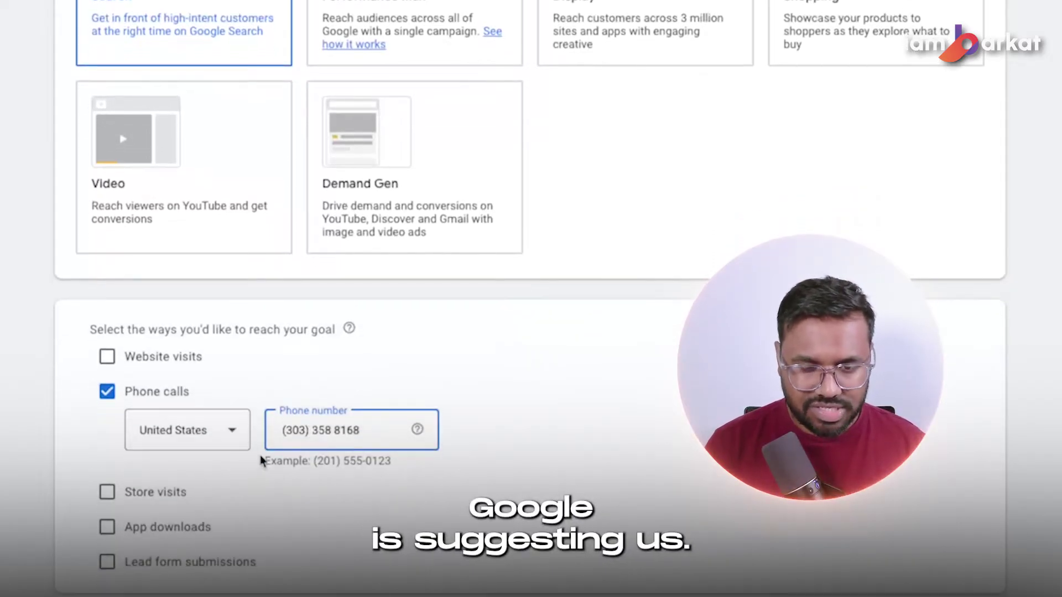
pyautogui.scroll(-1, 387, 398)
pyautogui.moveTo(386, 385); pyautogui.dragTo(268, 374)
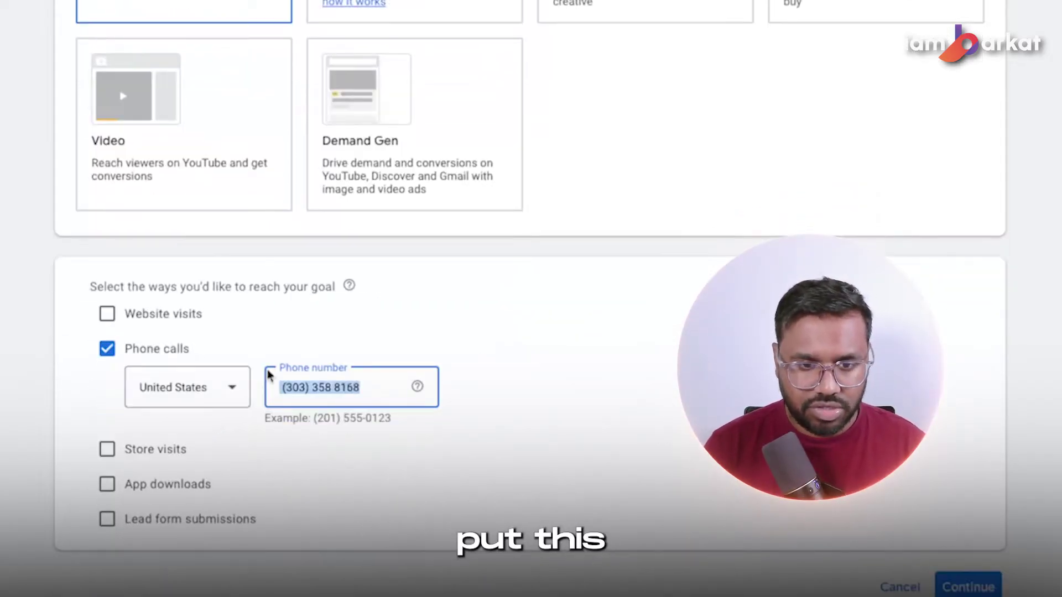
pyautogui.click(950, 591)
# - Name the campaign "Call Campaign For Video" and continue to its bidding settings
pyautogui.moveTo(190, 443); pyautogui.dragTo(100, 435)
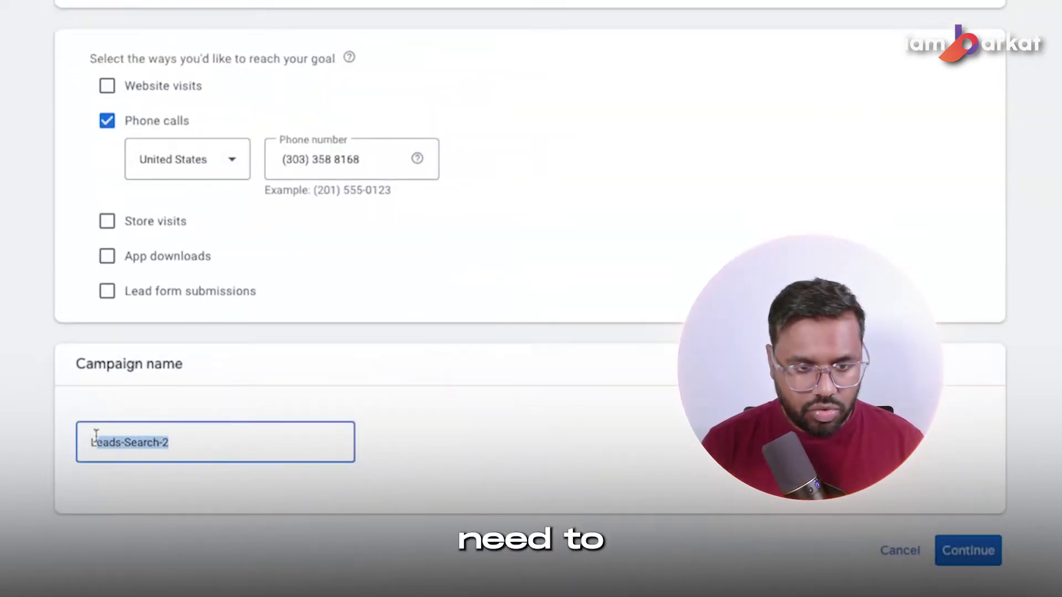
pyautogui.press('BackSpace')
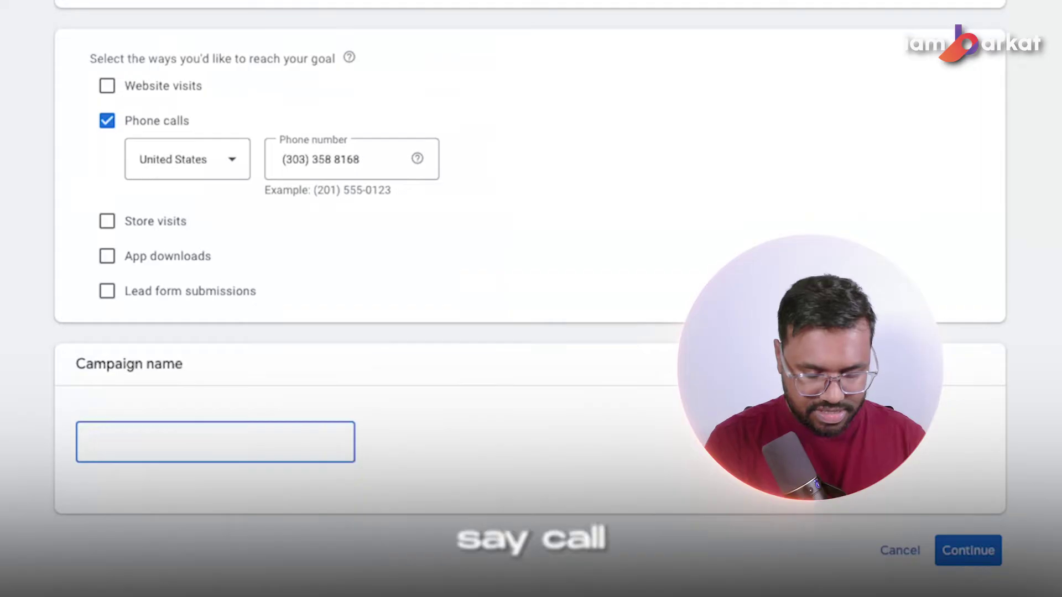
pyautogui.write('Call Campaign For Video')
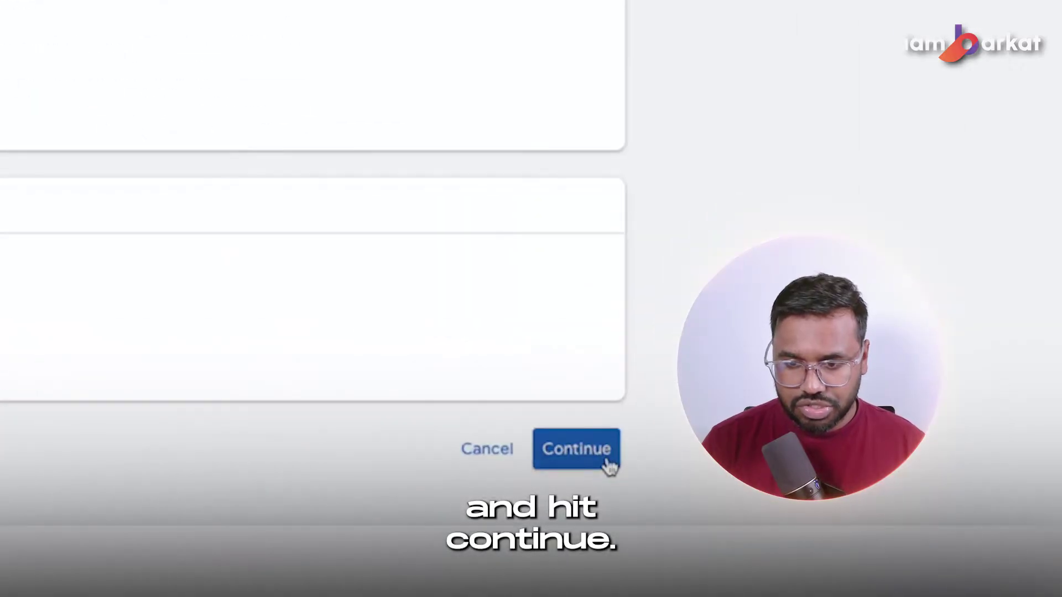
pyautogui.click(990, 559)
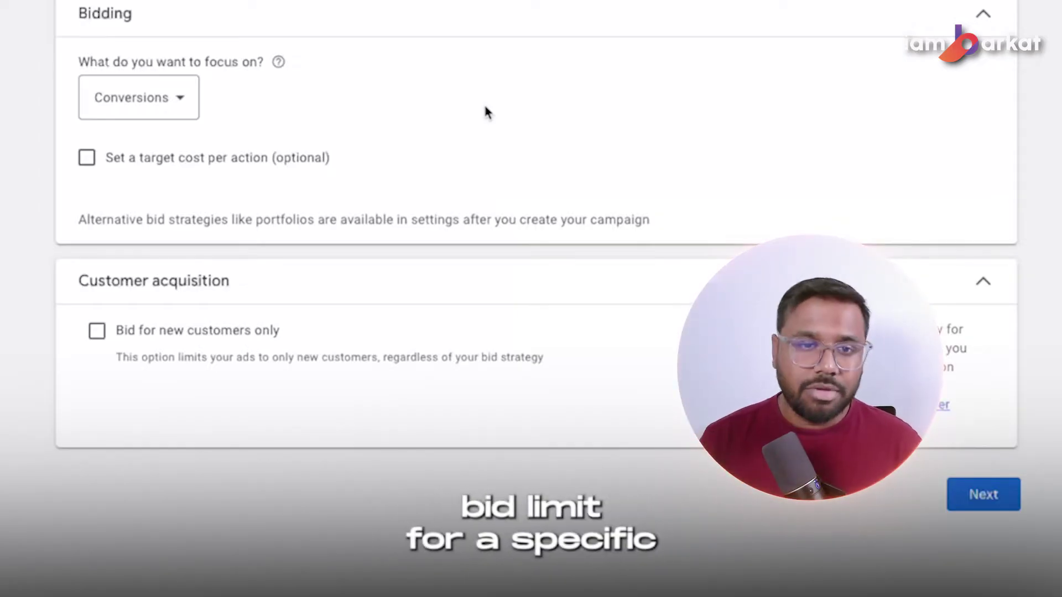
# - Set bidding to focus on Clicks with a maximum CPC bid limit of £10, and proceed to the campaign settings
pyautogui.click(138, 98)
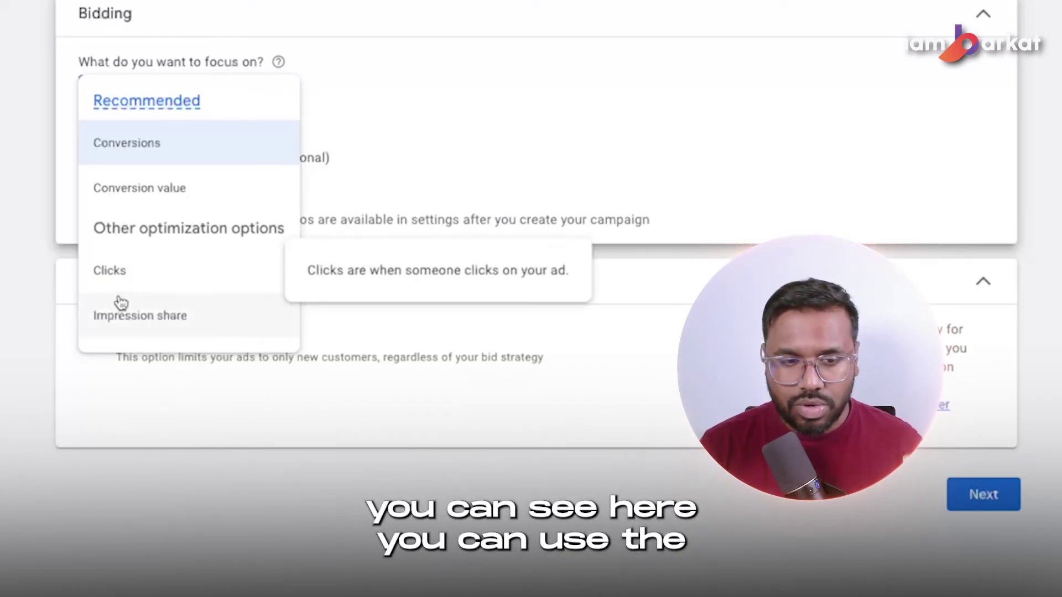
pyautogui.click(105, 271)
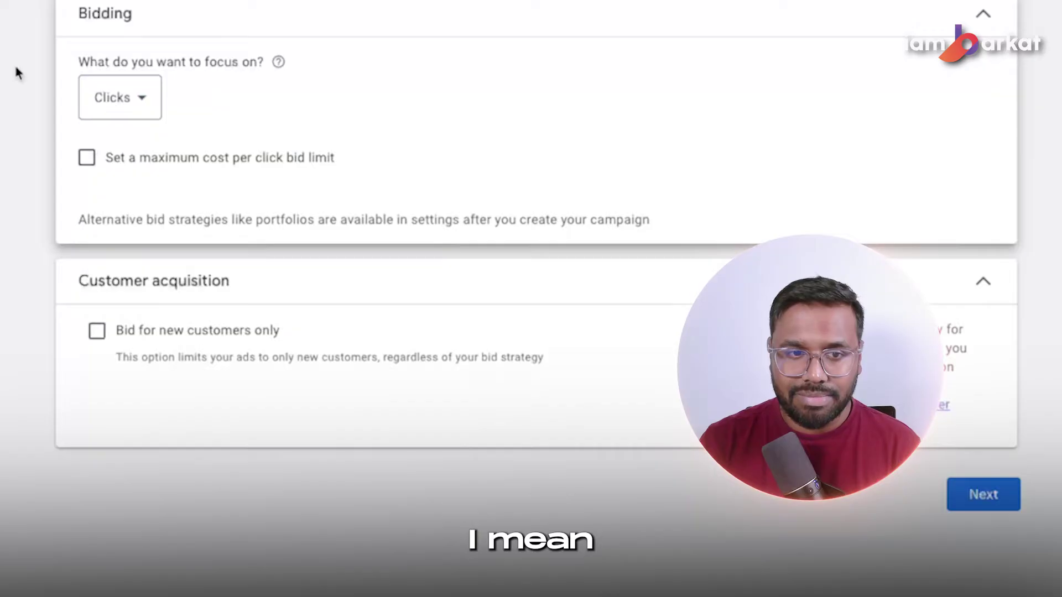
pyautogui.click(242, 159)
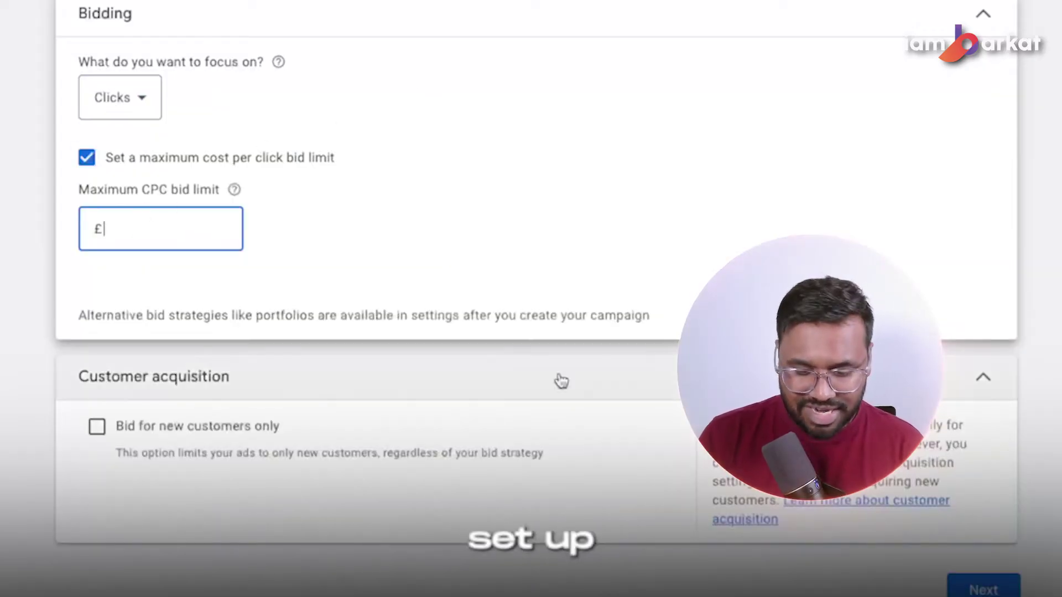
pyautogui.write('1')
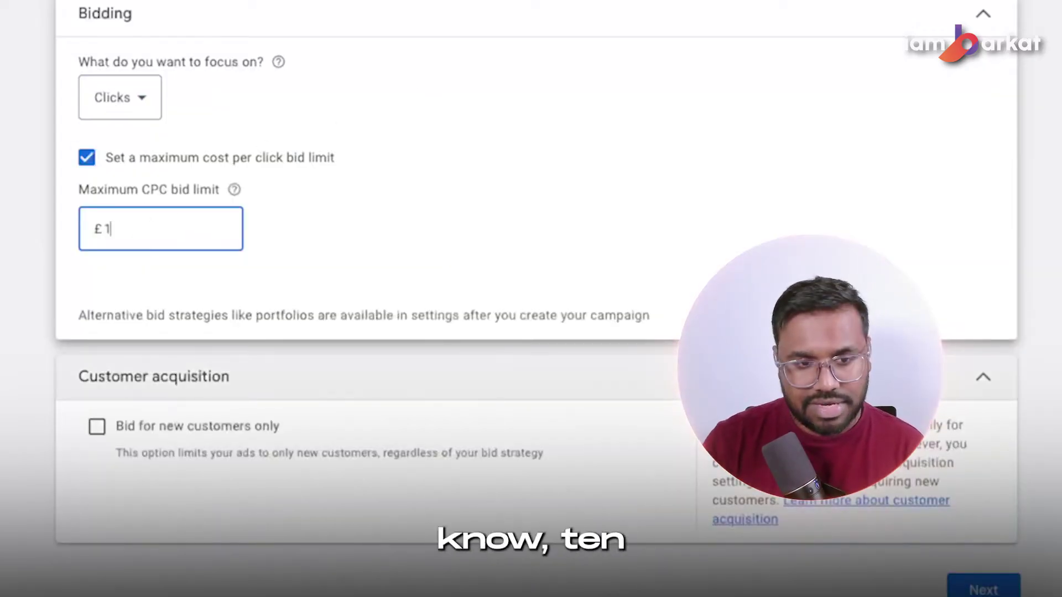
pyautogui.write('0')
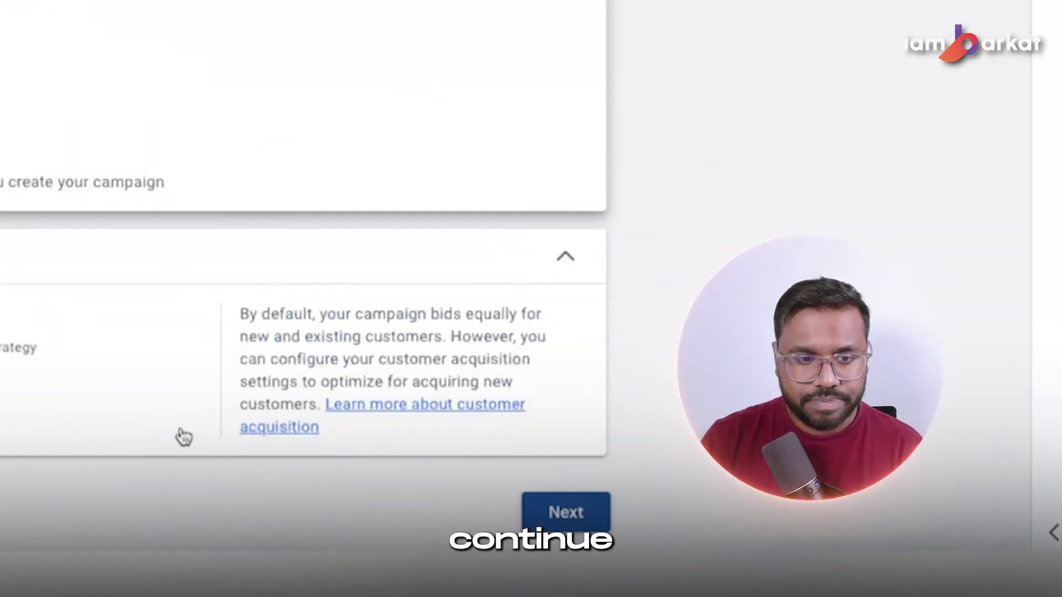
pyautogui.scroll(-5, 636, 526)
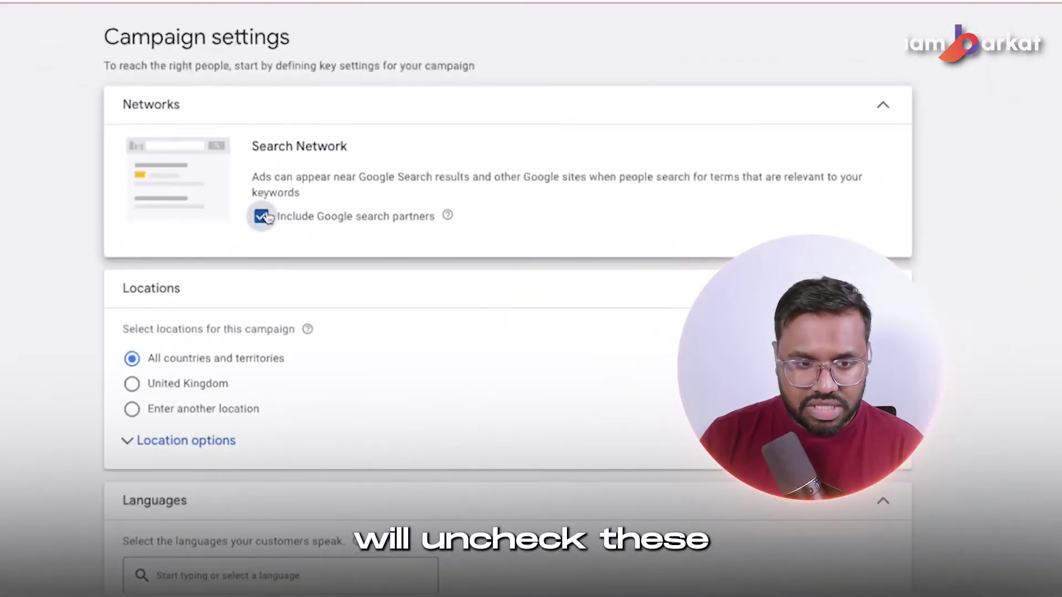
# - Exclude Google search partners from the campaign's networks and expand the location options
pyautogui.click(261, 216)
pyautogui.click(138, 440)
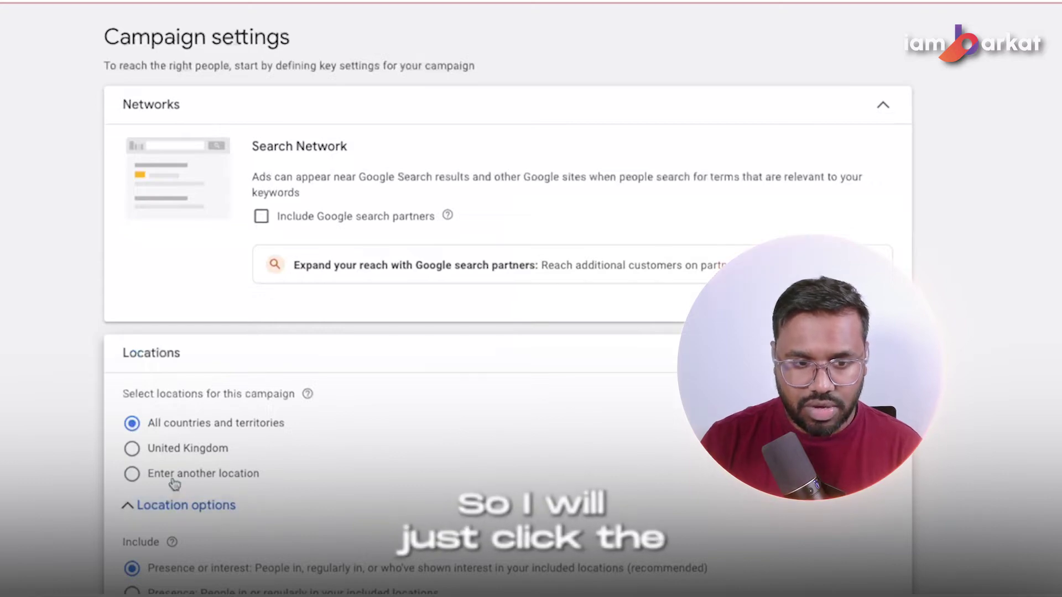
# - Target another location by finding Liverpool through advanced search, including the city of Liverpool, England, United Kingdom, and saving it
pyautogui.click(132, 474)
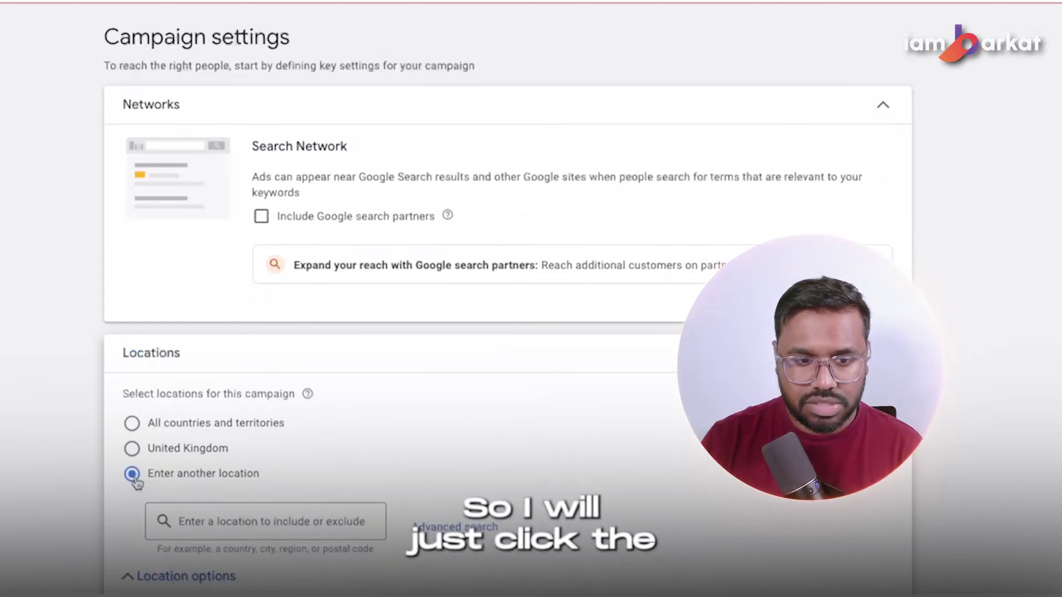
pyautogui.click(457, 526)
pyautogui.click(320, 157)
pyautogui.write('Li')
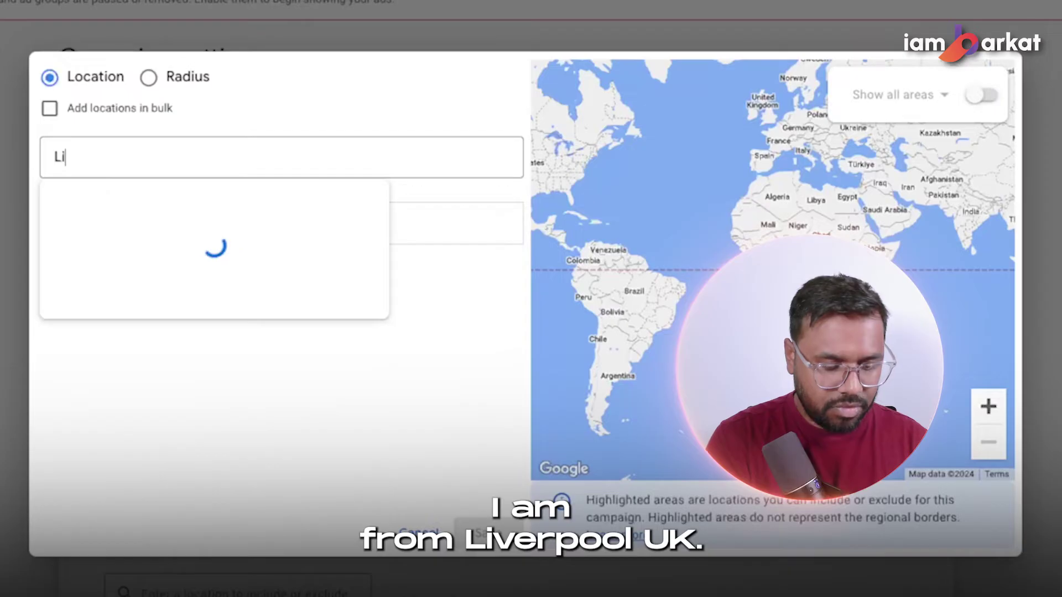
pyautogui.write('verpool')
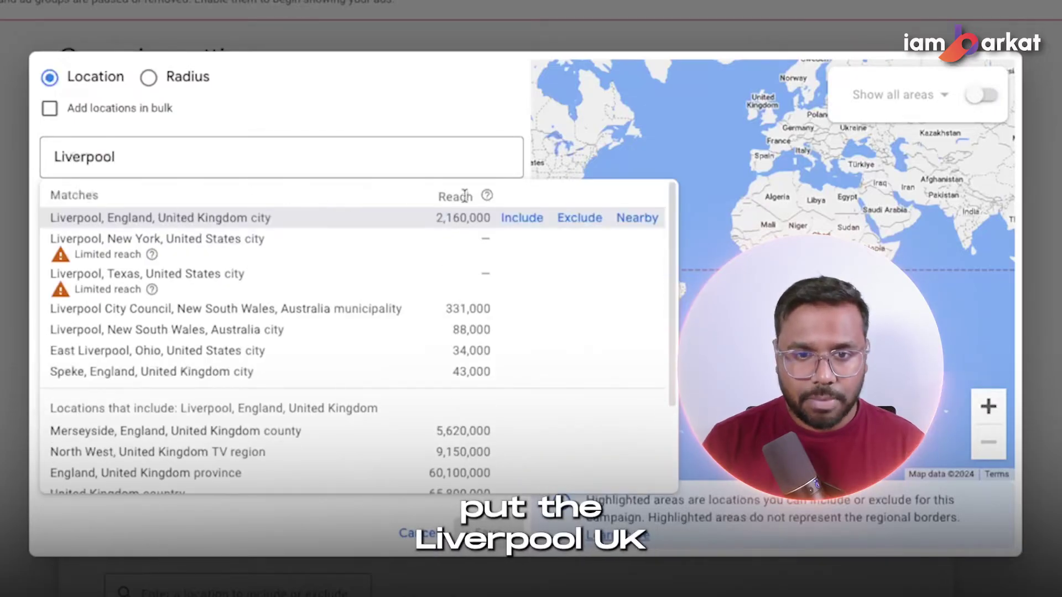
pyautogui.click(520, 223)
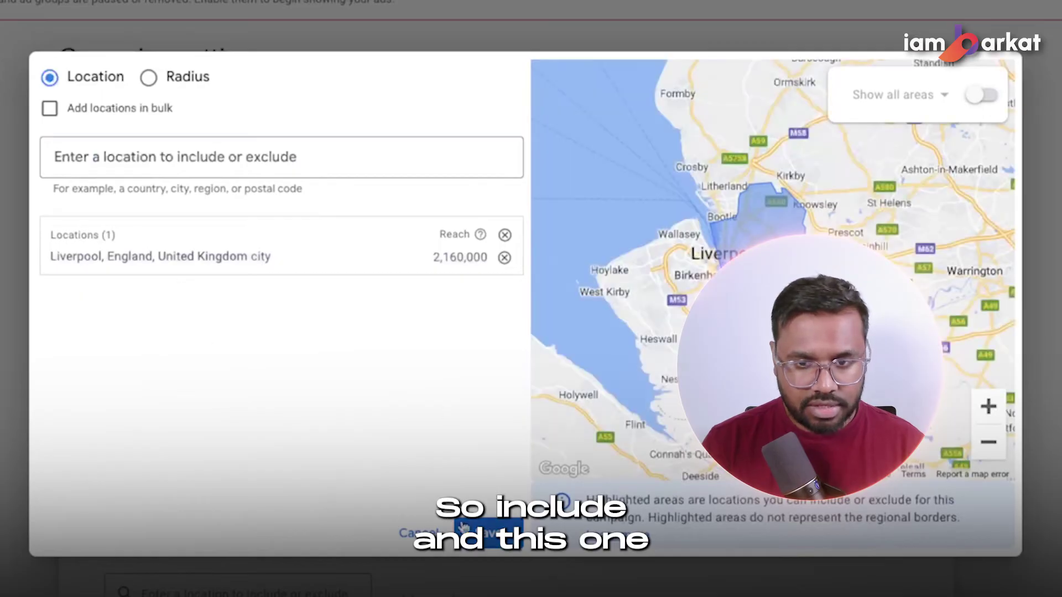
pyautogui.click(473, 527)
# - Restrict location targeting to Presence, covering people in or regularly in the included locations, and proceed past the campaign settings
pyautogui.scroll(-5, 225, 514)
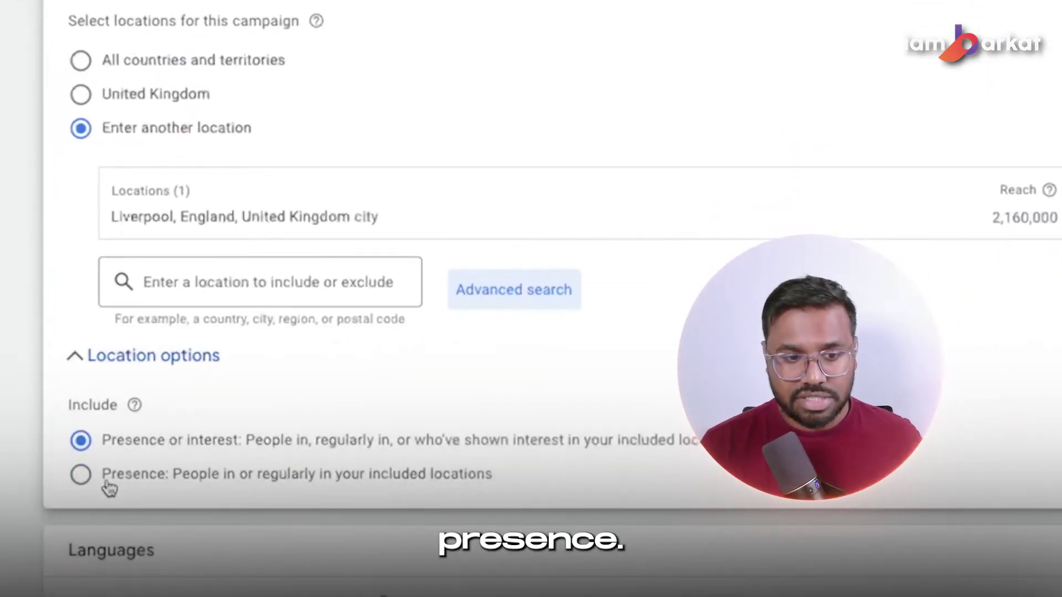
pyautogui.click(83, 478)
pyautogui.scroll(-1, 85, 486)
pyautogui.scroll(-1, 102, 433)
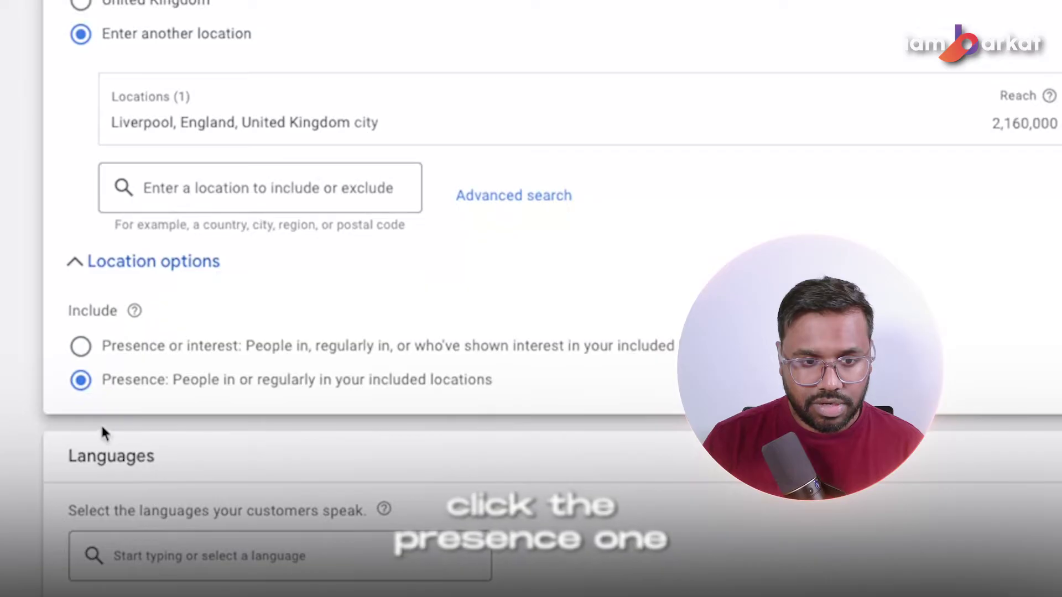
pyautogui.scroll(-7, 178, 379)
pyautogui.scroll(-1, 125, 413)
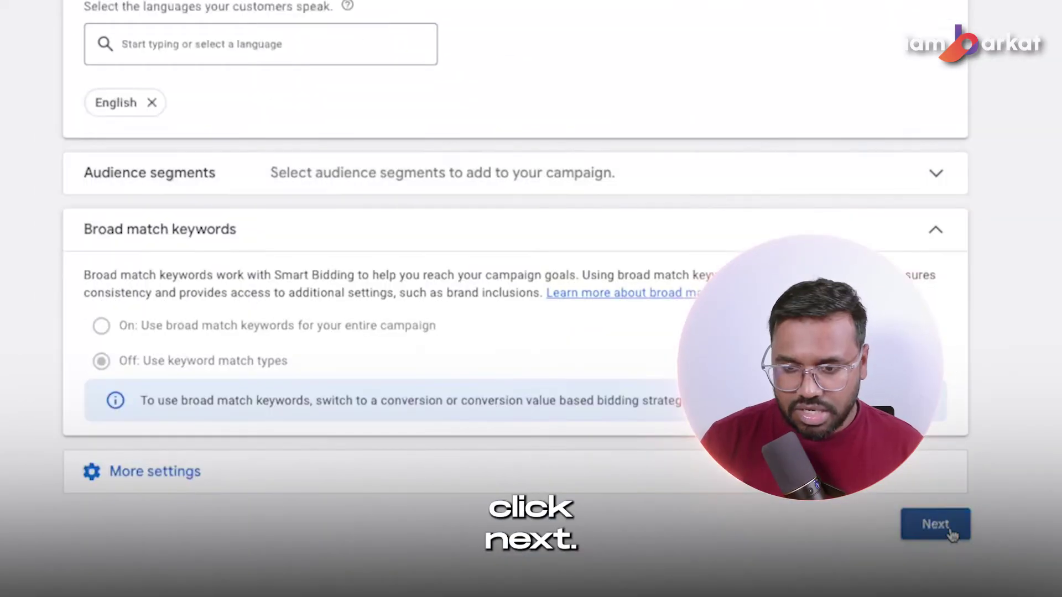
pyautogui.click(949, 531)
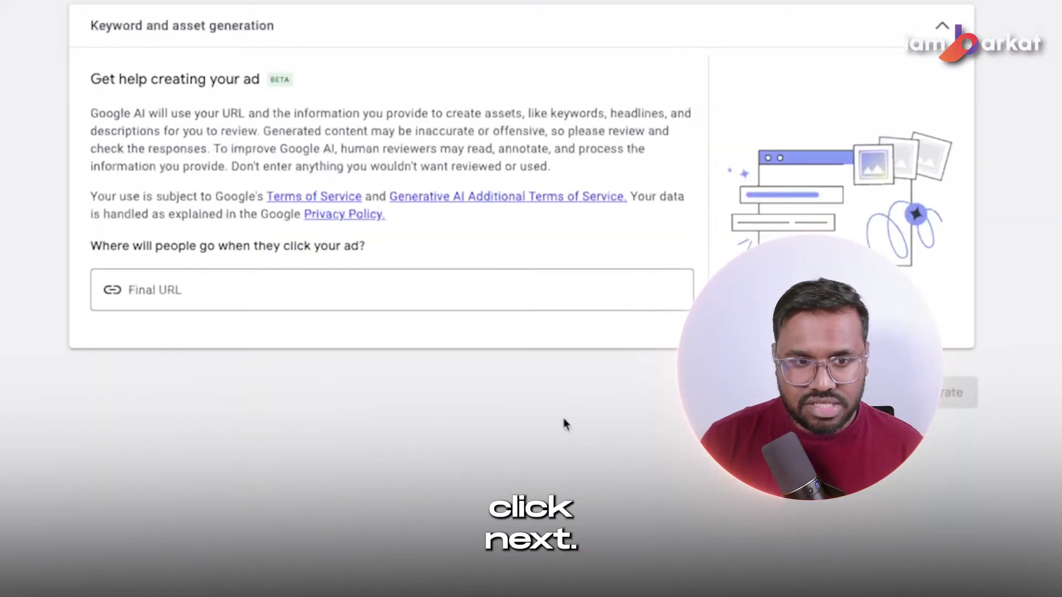
# - Skip the keyword and asset generation help and name the ad group "Emergency Plumber"
pyautogui.scroll(-7, 271, 268)
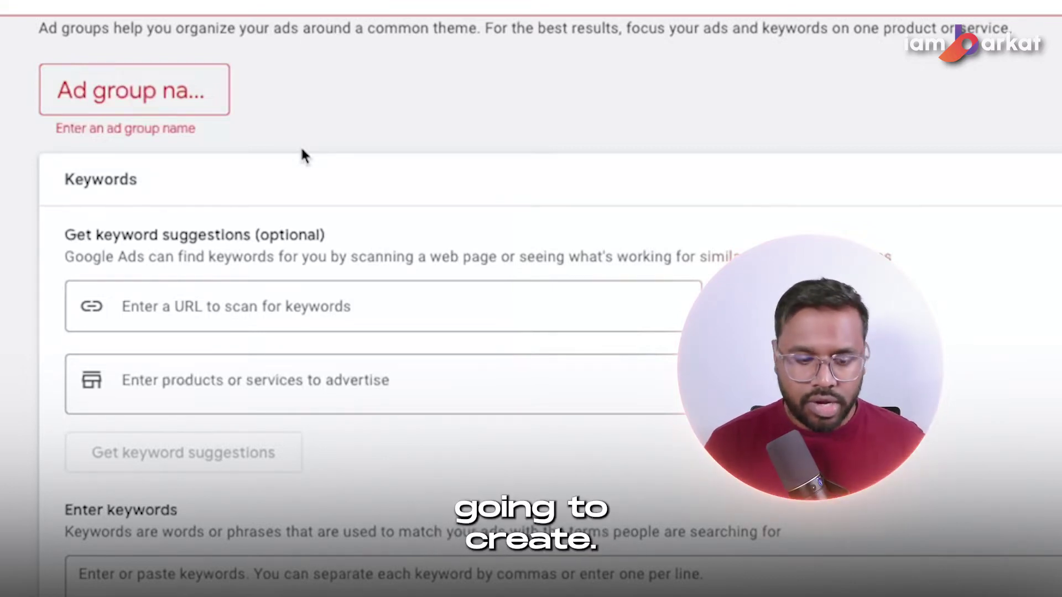
pyautogui.click(150, 80)
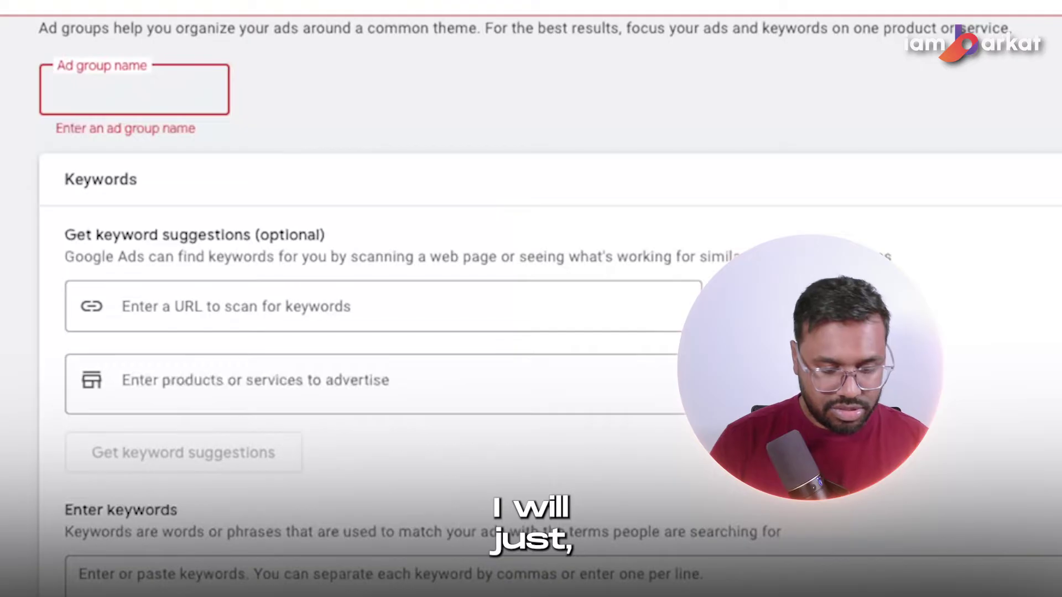
pyautogui.write('Em')
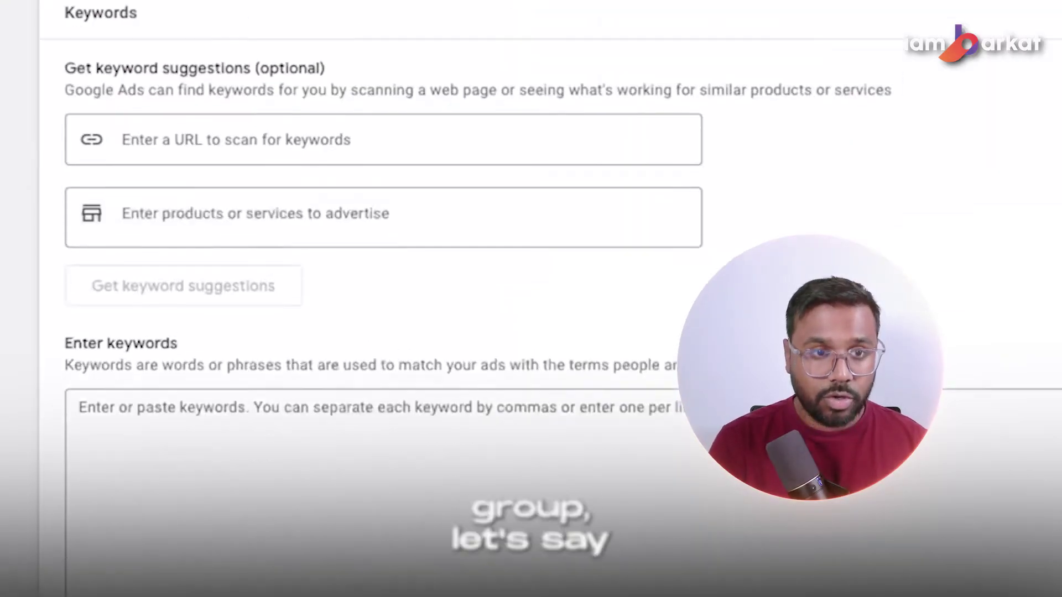
pyautogui.write('e')
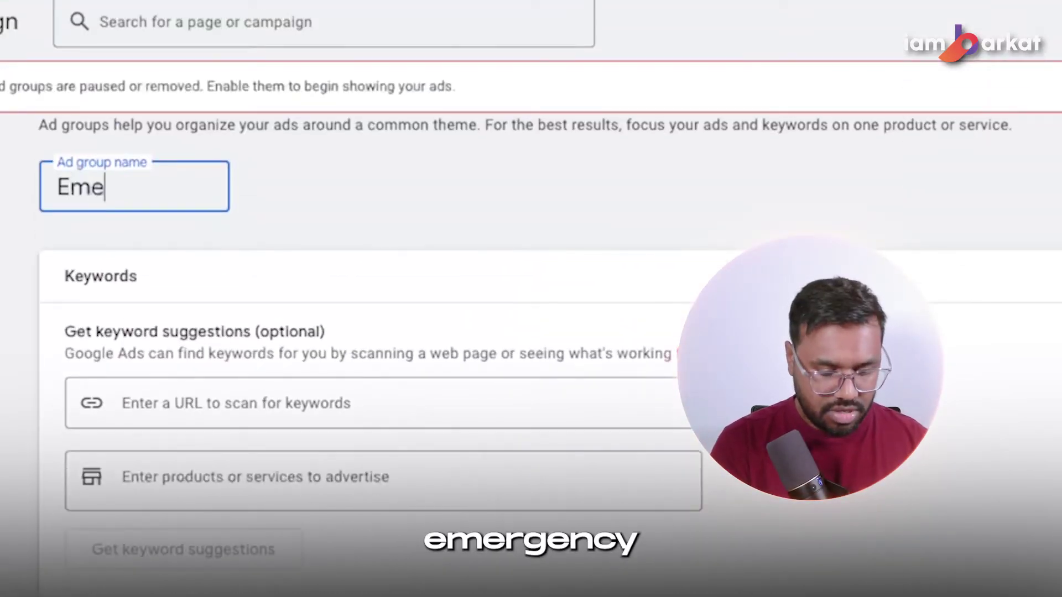
pyautogui.write('rgency Plumbin')
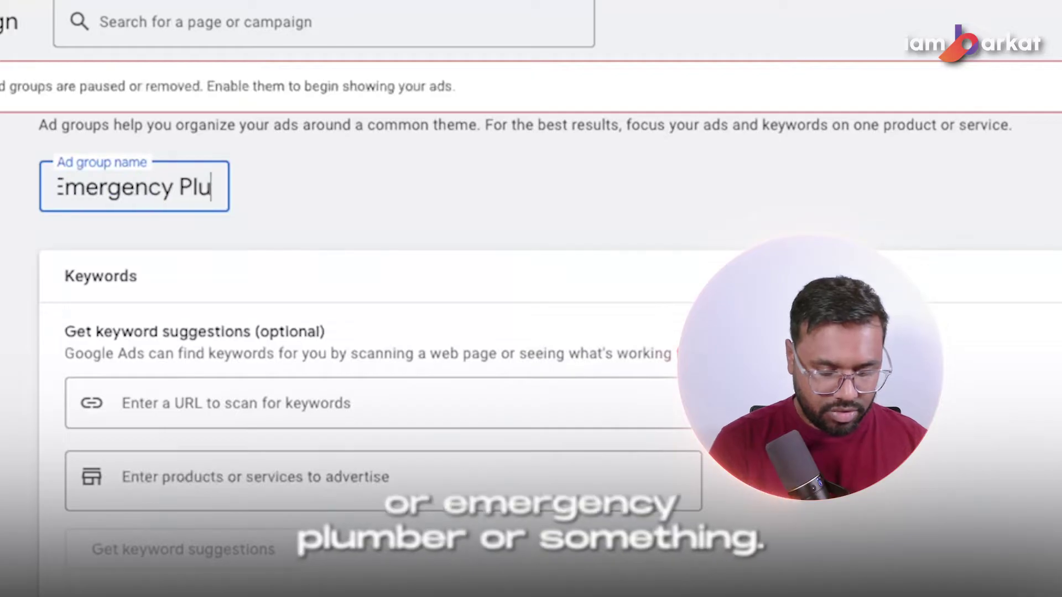
pyautogui.press('BackSpace')
pyautogui.press('BackSpace')
pyautogui.write('er')
pyautogui.press('Return')
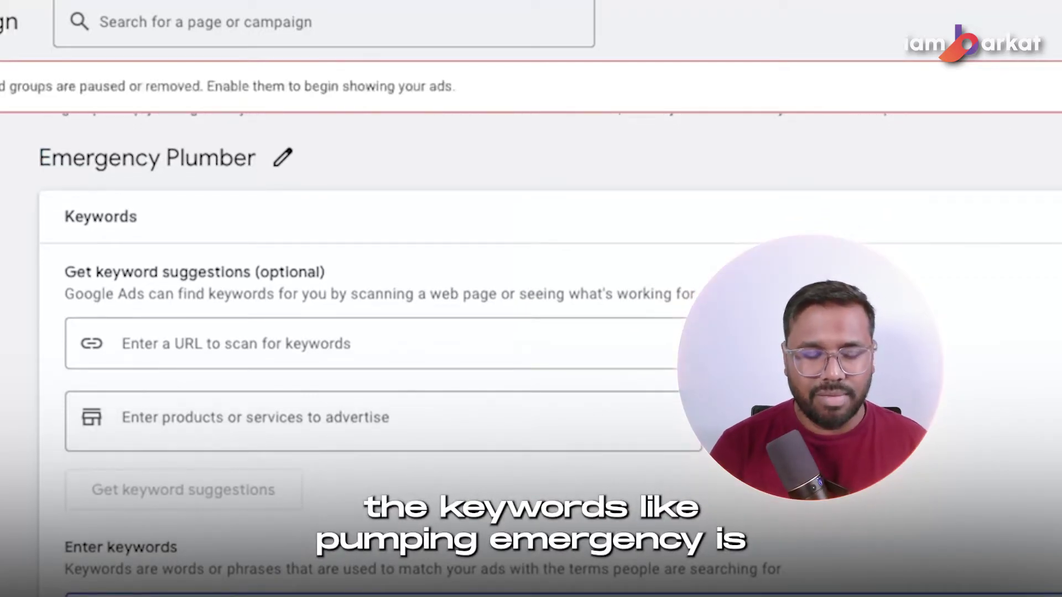
# - Open adwordswrapper.com in the browser and paste the ad group's emergency plumbing keyword phrases into its keyword wrapper
pyautogui.scroll(-5, 353, 331)
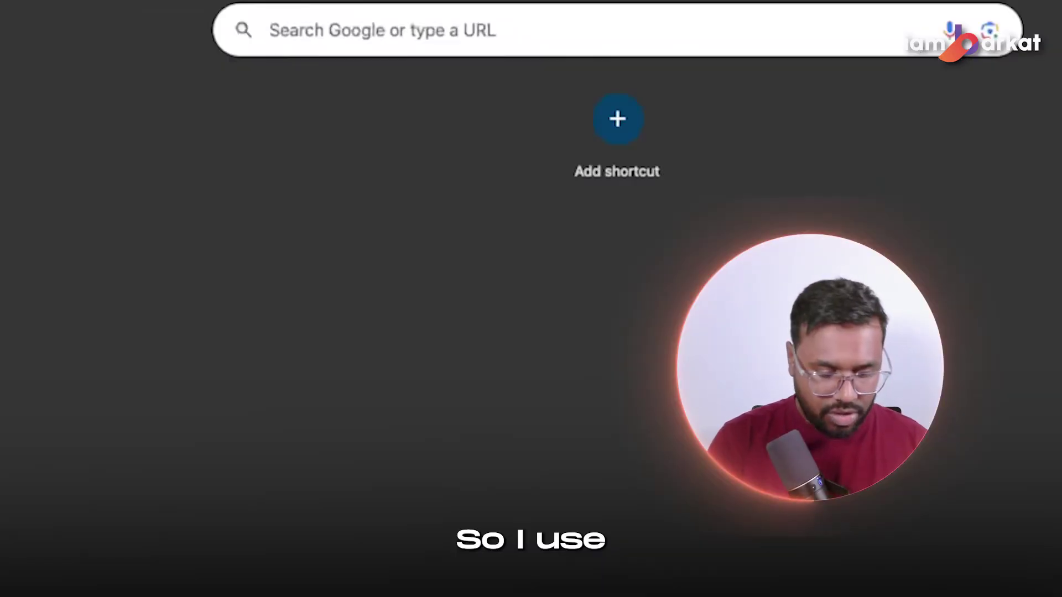
pyautogui.write('adwords')
pyautogui.press('Return')
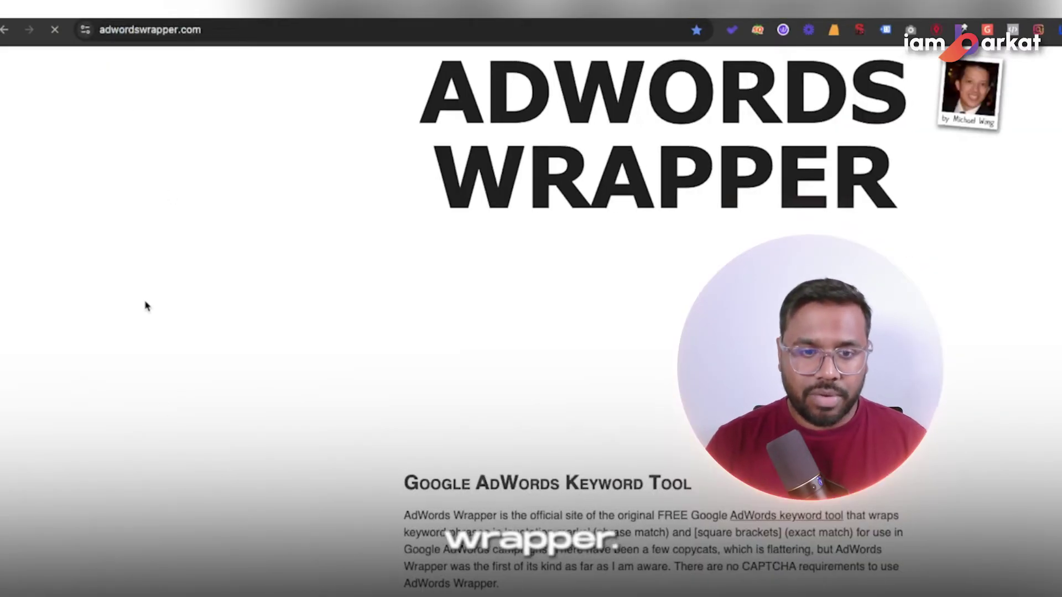
pyautogui.scroll(-15, 576, 346)
pyautogui.scroll(4, 405, 462)
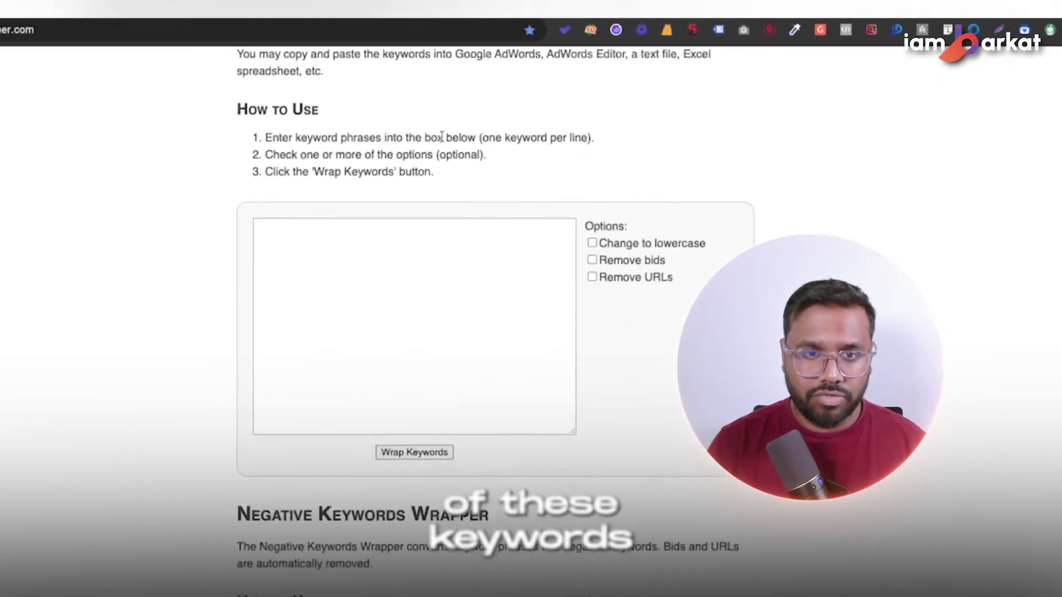
pyautogui.click(443, 278)
pyautogui.write('"plumbing emergencies" "emergency plumbing services" "emergency plumbing repair" "local emergency plumbers" "emergency plumber near me" "emergency plumbing services near me" "emergency plumbers in my area" "best emergency plumbers"')
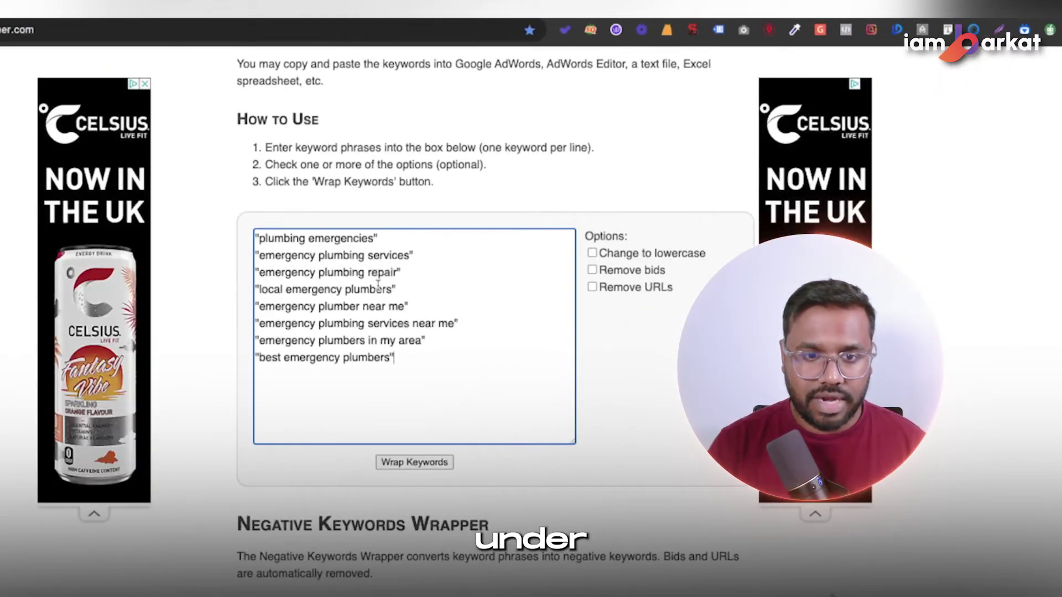
# - Wrap the keywords and copy the whole combined "Phrase" & [Exact] Match list
pyautogui.click(433, 461)
pyautogui.scroll(-10, 491, 461)
pyautogui.click(598, 425)
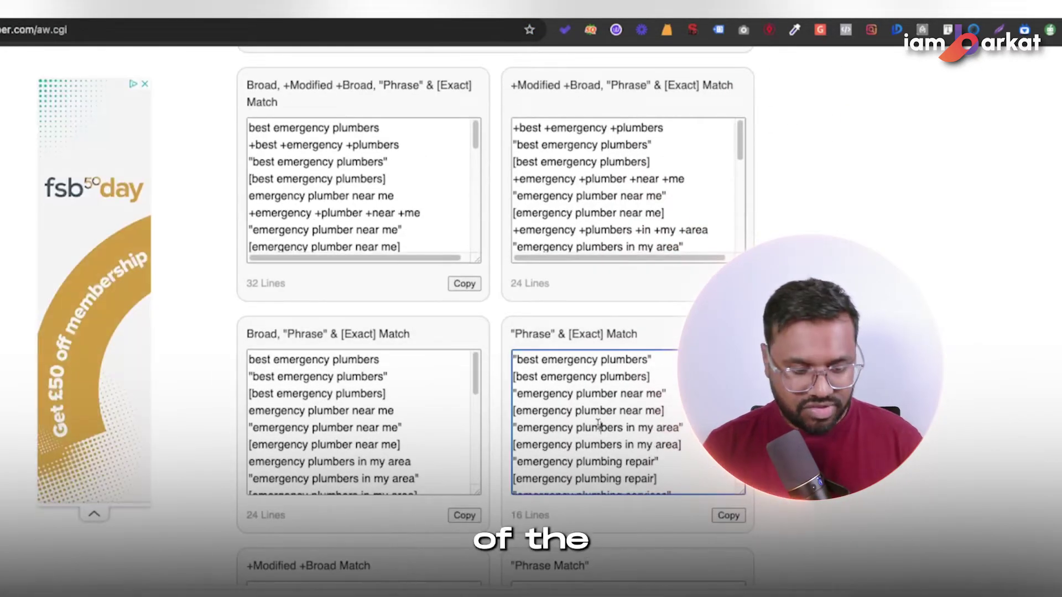
pyautogui.press('super+a')
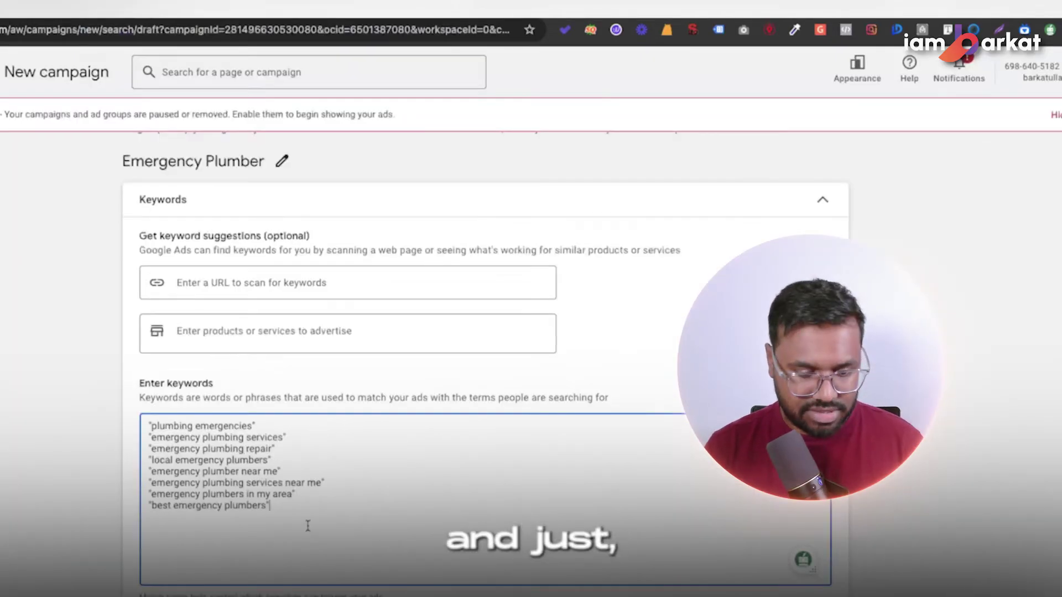
# - Return to the Google Ads campaign draft and replace the Emergency Plumber keywords with the copied phrase and exact match list
pyautogui.press('super+a')
pyautogui.write('"emergency plumber near me" [emergency plumber near me] "emergency plumbers in my area" [emergency plumbers in my area] "emergency plumbing repair" [emergency plumbing repair] "emergency plumbing services" [emergency plumbing services] "emergency plumbing services near me" [emergency plumbing services near me] "local emergency plumbers" [local emergency plumbers] "plumbing emergencies" [plumbing emergencies]')
pyautogui.scroll(-2, 267, 320)
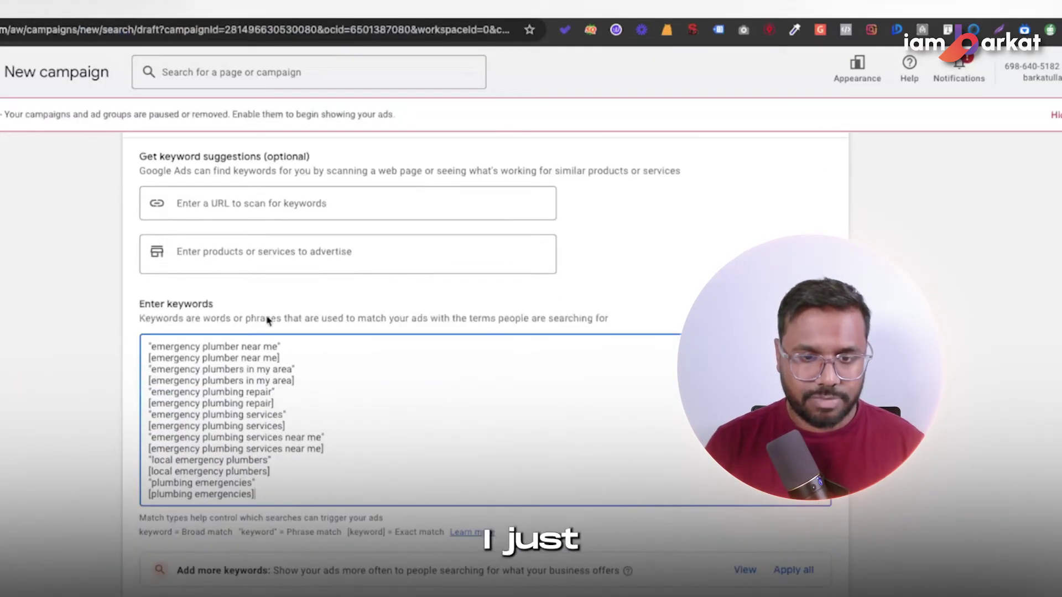
pyautogui.scroll(-1, 339, 465)
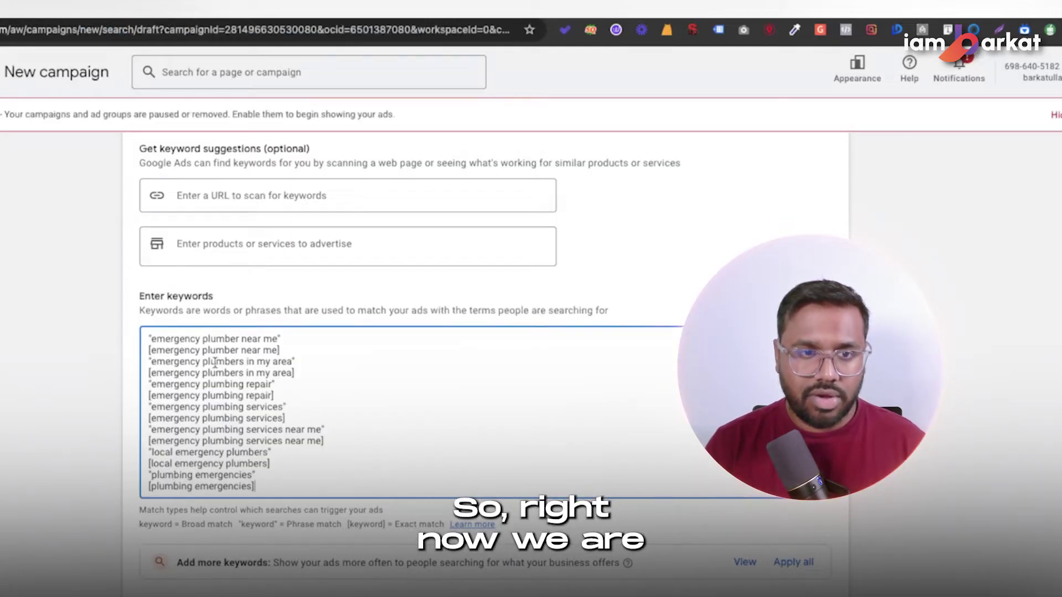
pyautogui.scroll(4, 214, 435)
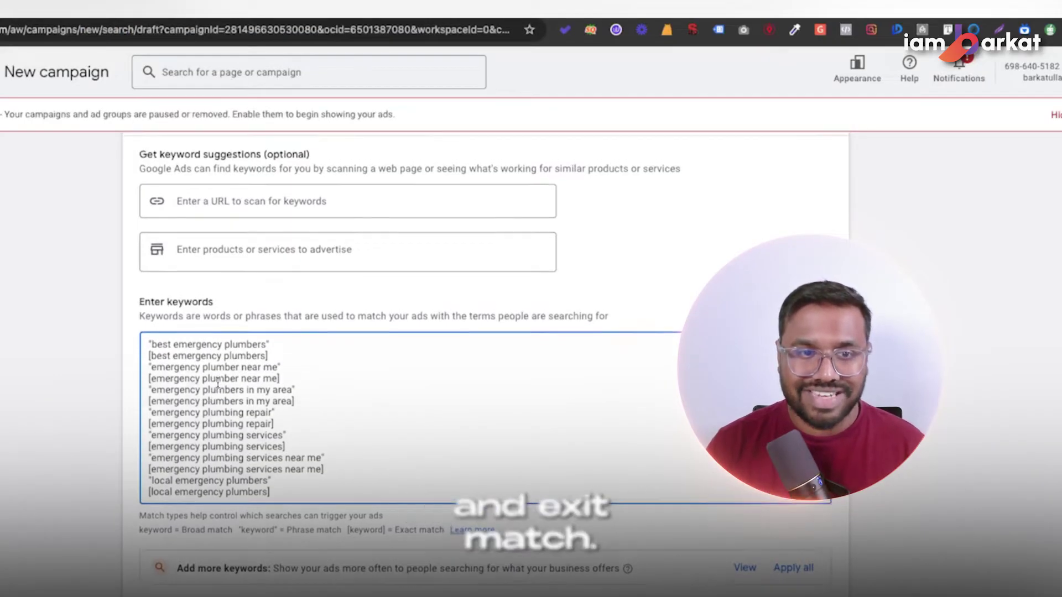
pyautogui.scroll(3, 169, 397)
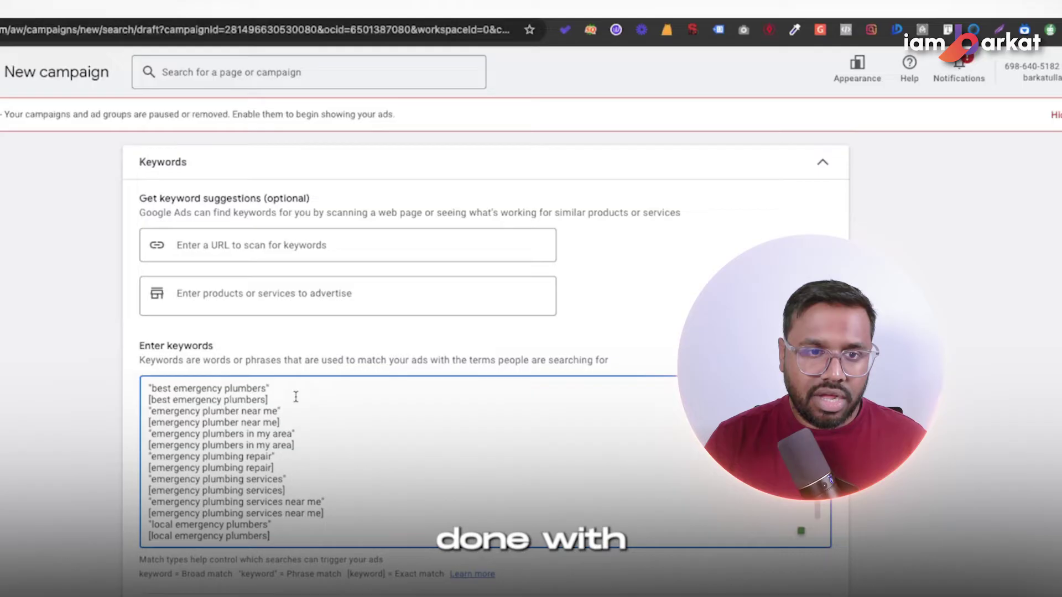
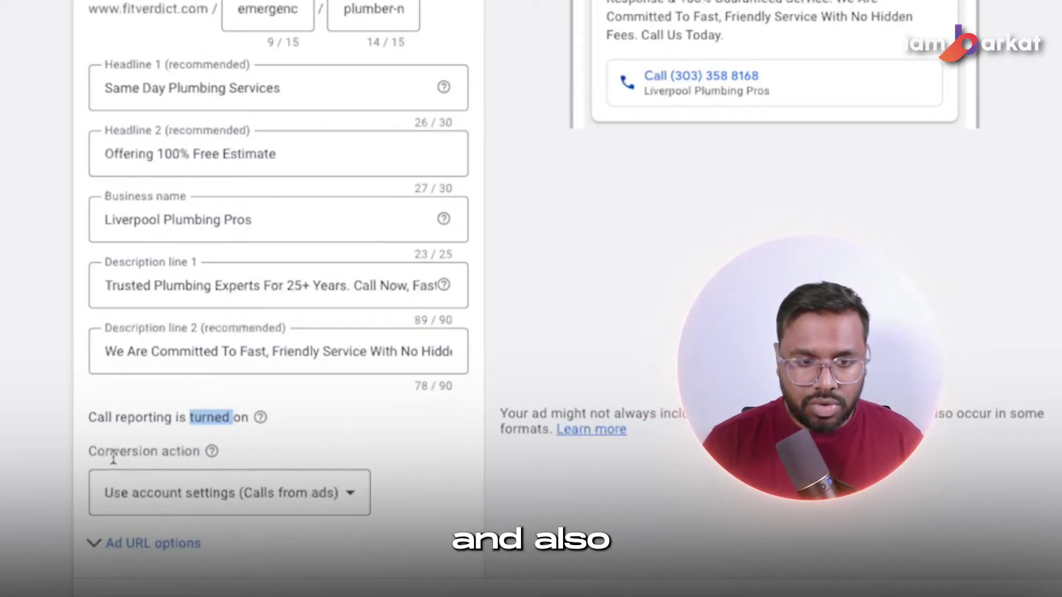
# - Set the call ad's conversion action to "Calls from ads" and continue to the campaign budget
pyautogui.click(191, 500)
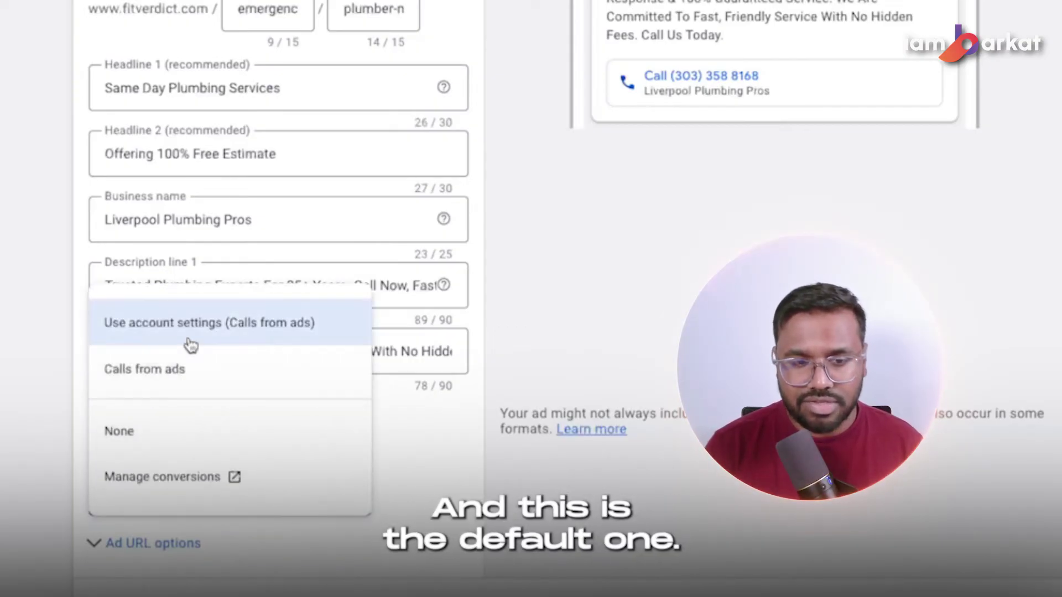
pyautogui.click(194, 371)
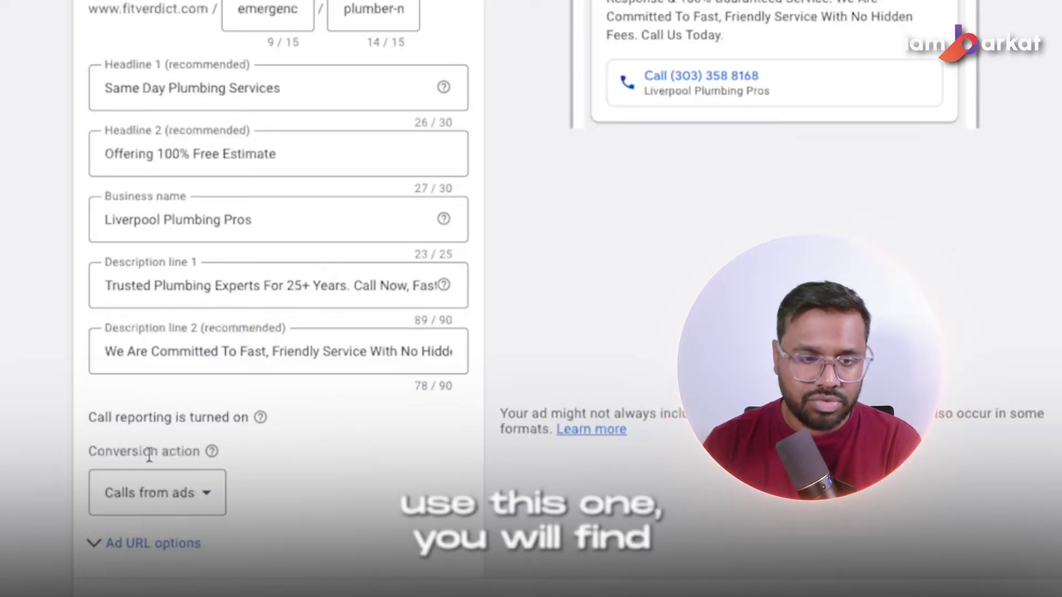
pyautogui.click(147, 492)
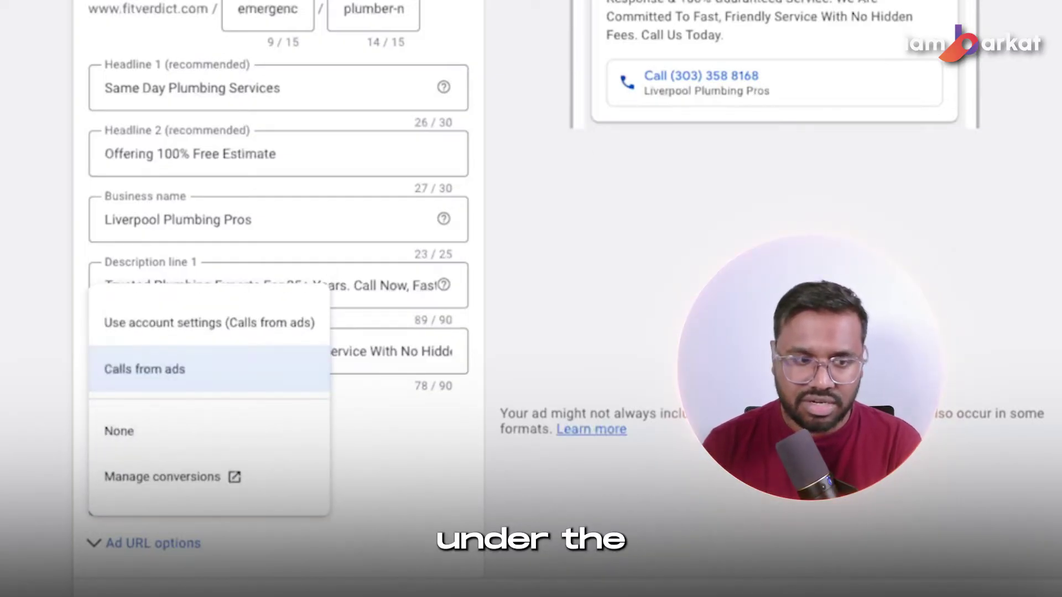
pyautogui.click(209, 497)
pyautogui.click(202, 501)
pyautogui.click(137, 381)
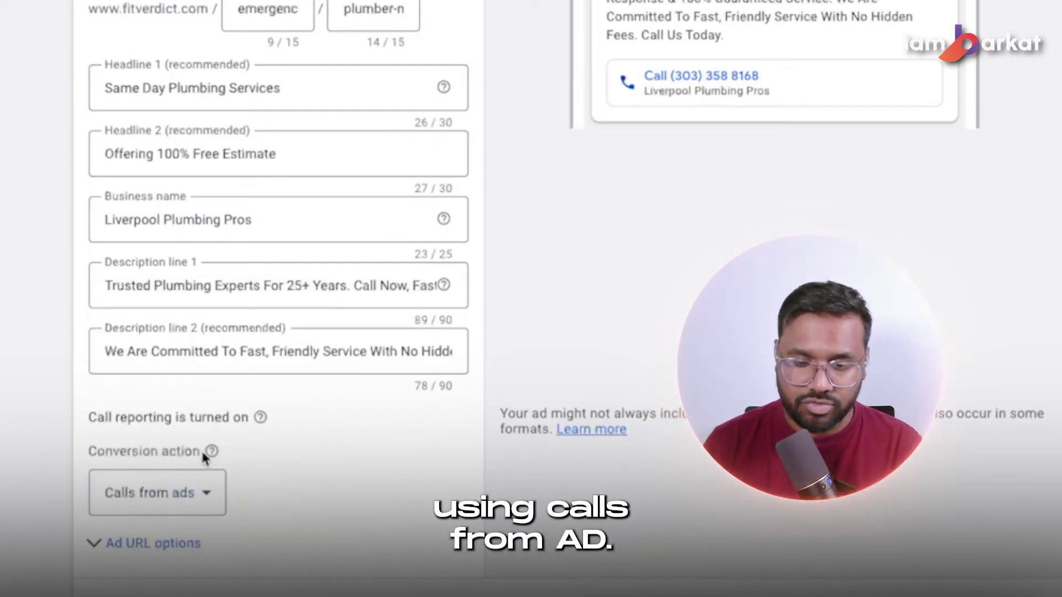
pyautogui.scroll(-3, 877, 541)
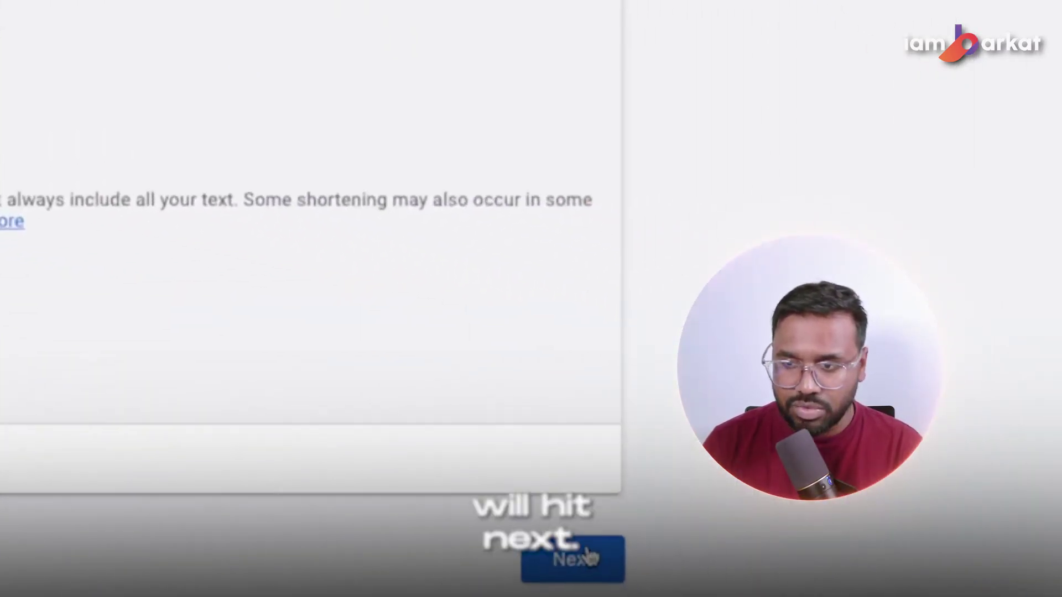
pyautogui.click(583, 569)
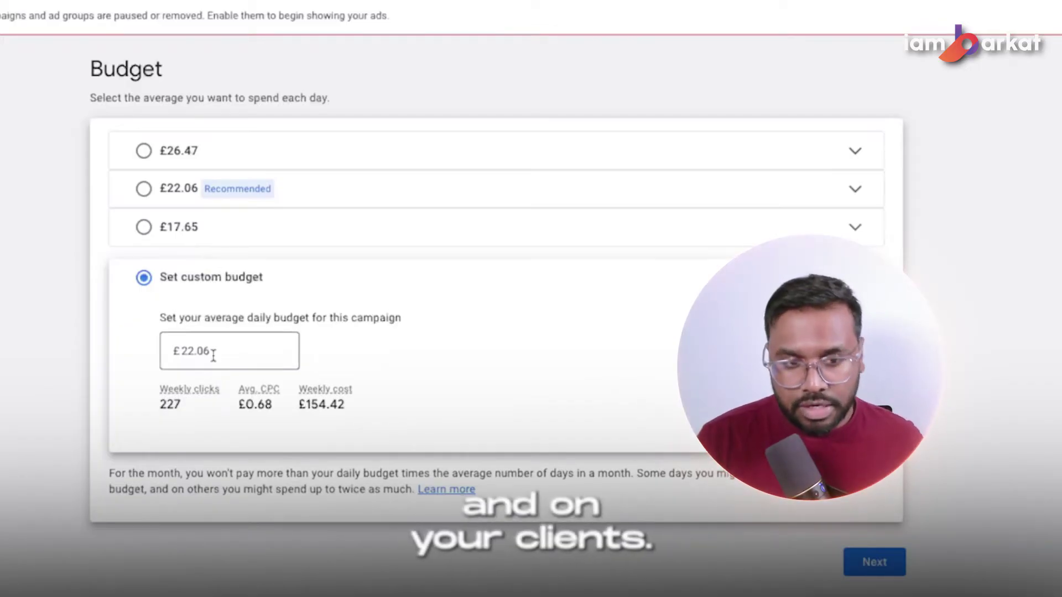
# - Set a custom average daily budget of £50 and publish the campaign
pyautogui.moveTo(216, 351); pyautogui.dragTo(163, 349)
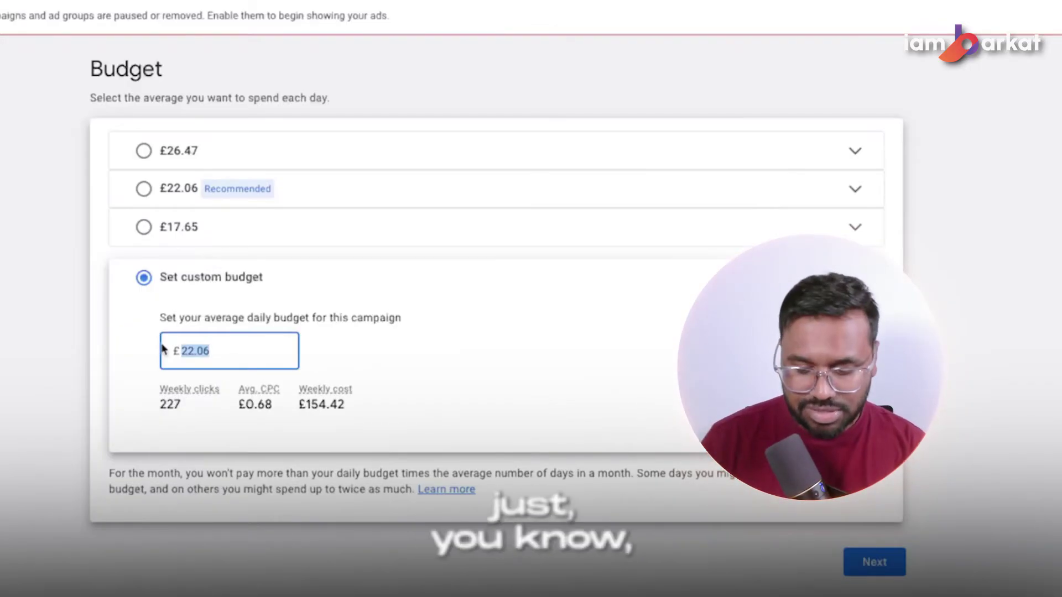
pyautogui.write('50')
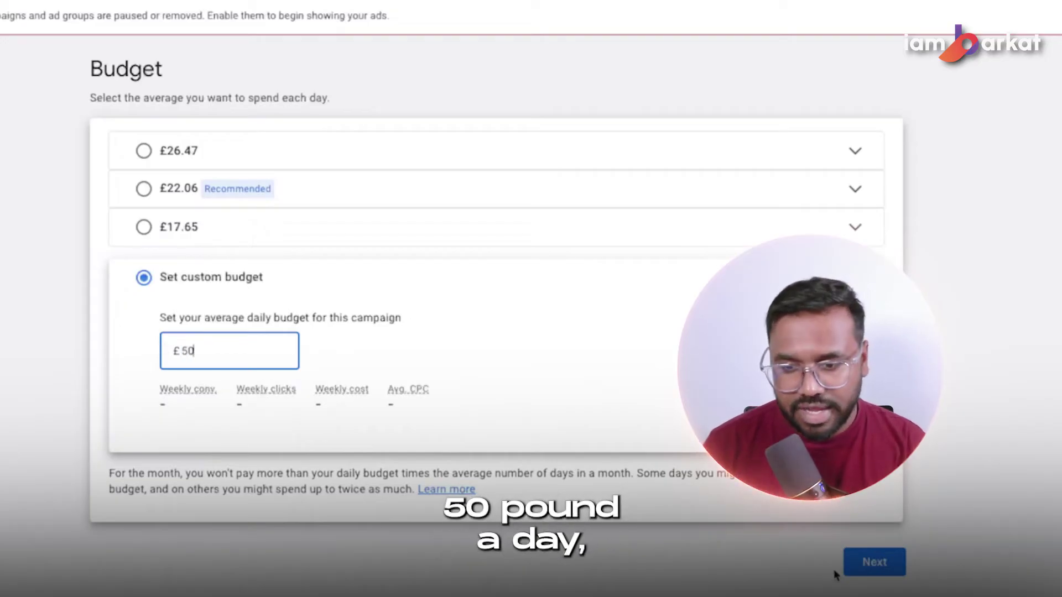
pyautogui.click(858, 570)
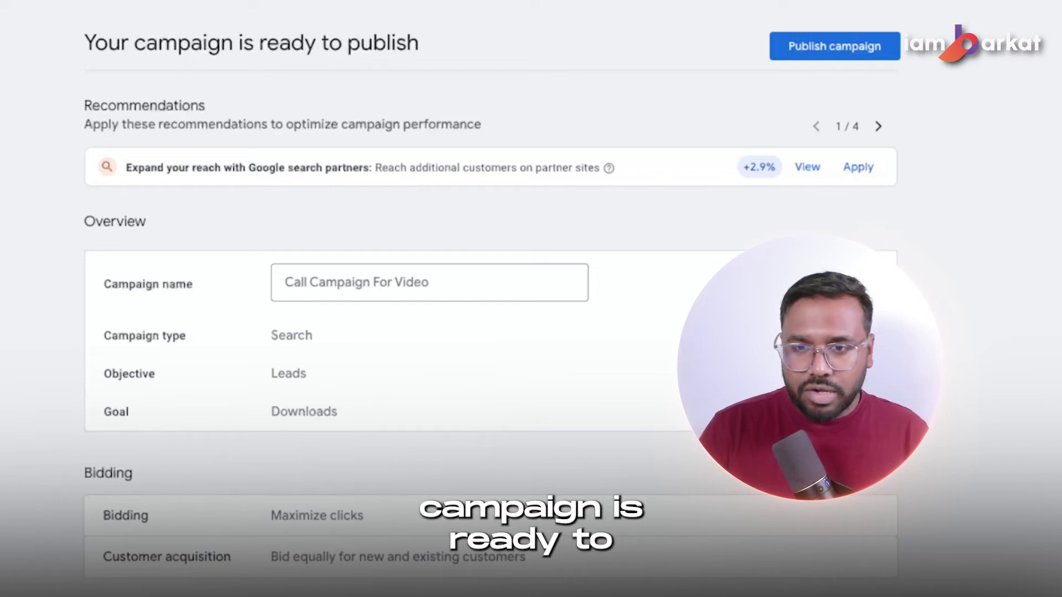
pyautogui.click(844, 48)
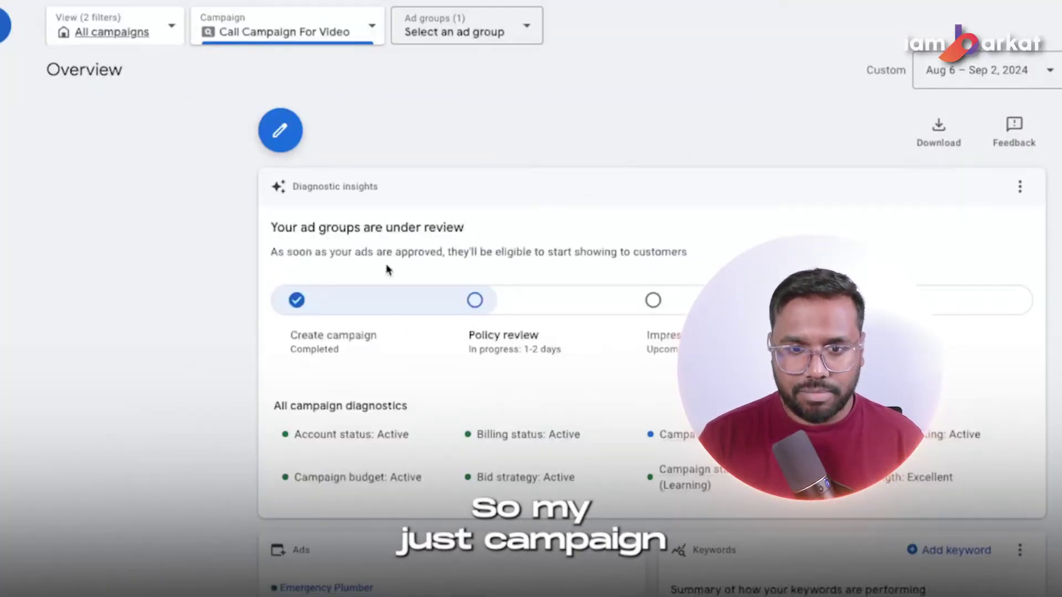
# - Check the new campaign's overview, then open the settings of "Call Campaign For Video" from the campaigns list
pyautogui.scroll(-5, 398, 332)
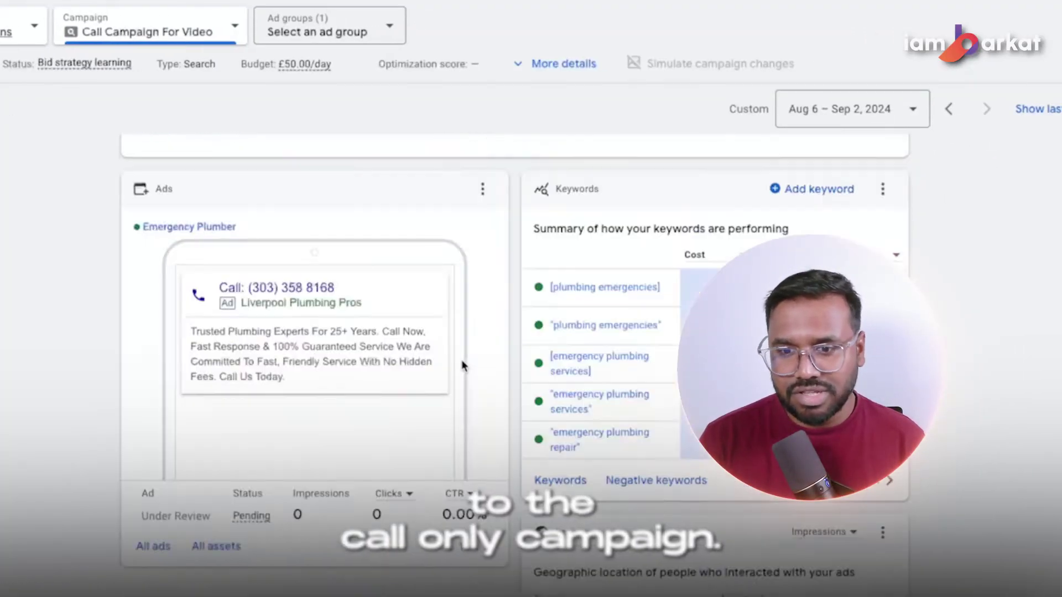
pyautogui.scroll(6, 462, 366)
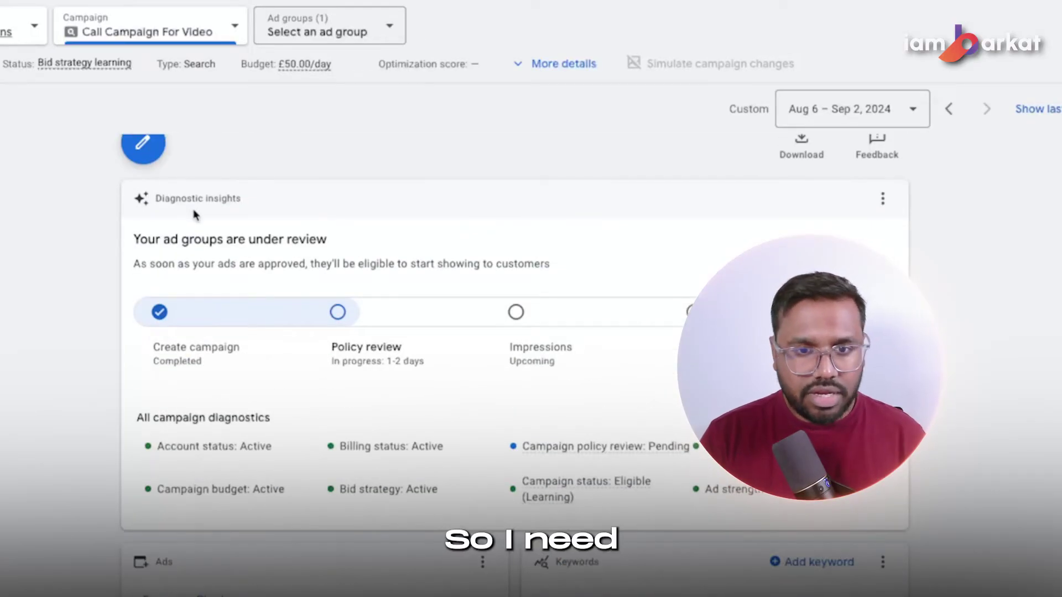
pyautogui.scroll(1, 194, 214)
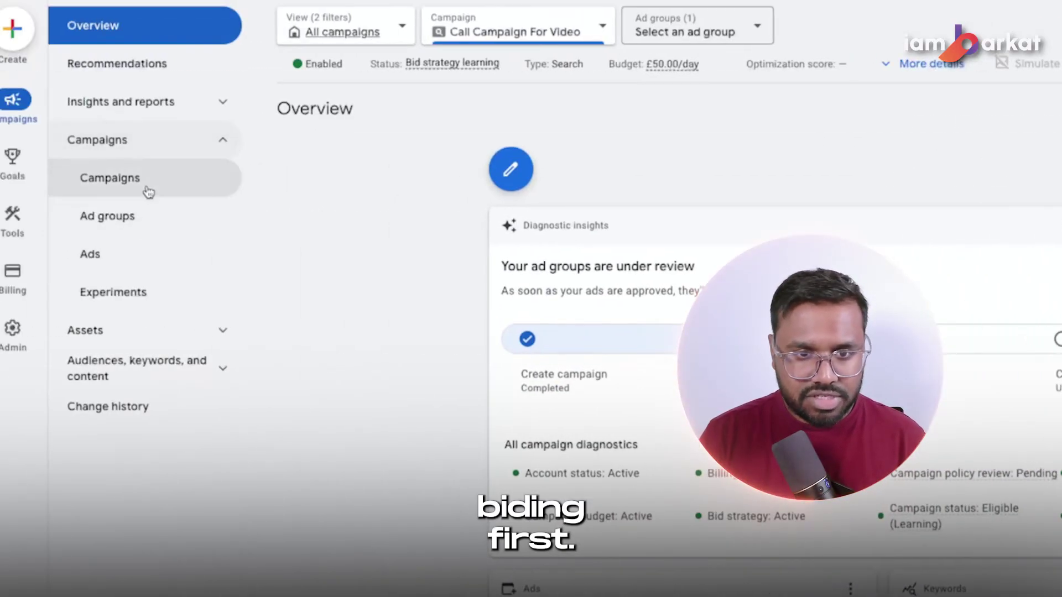
pyautogui.click(148, 191)
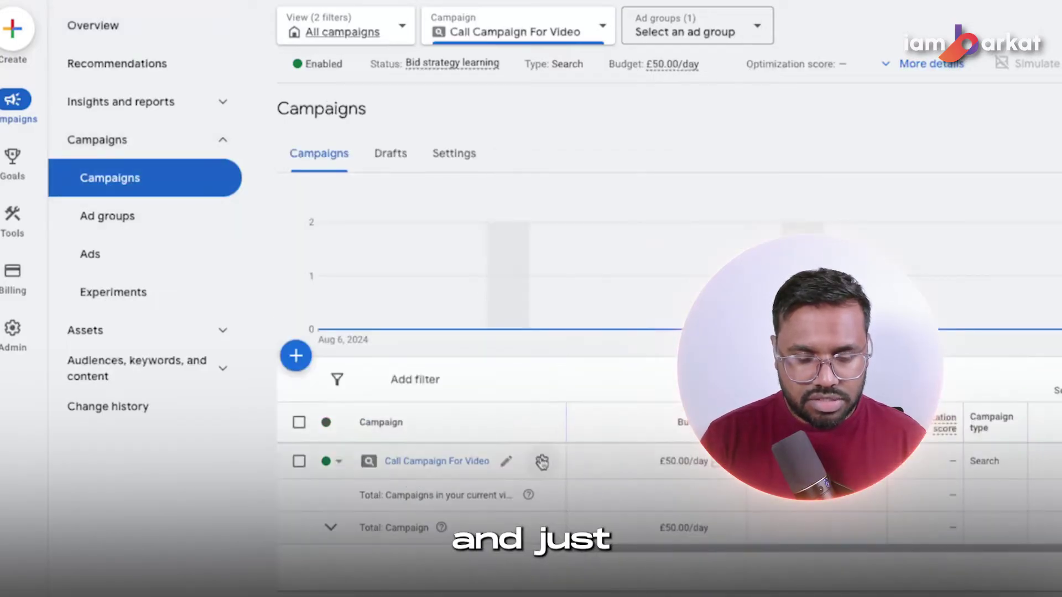
pyautogui.click(542, 463)
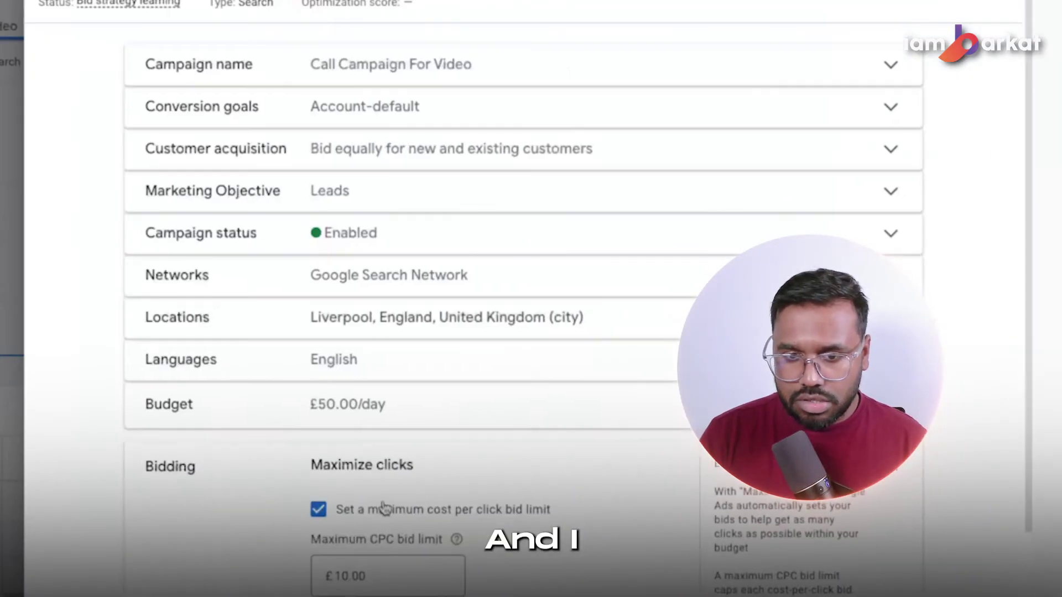
# - Change the campaign's bid strategy to Manual CPC without Enhanced CPC and save the bidding settings
pyautogui.scroll(-4, 378, 495)
pyautogui.click(367, 420)
pyautogui.click(354, 560)
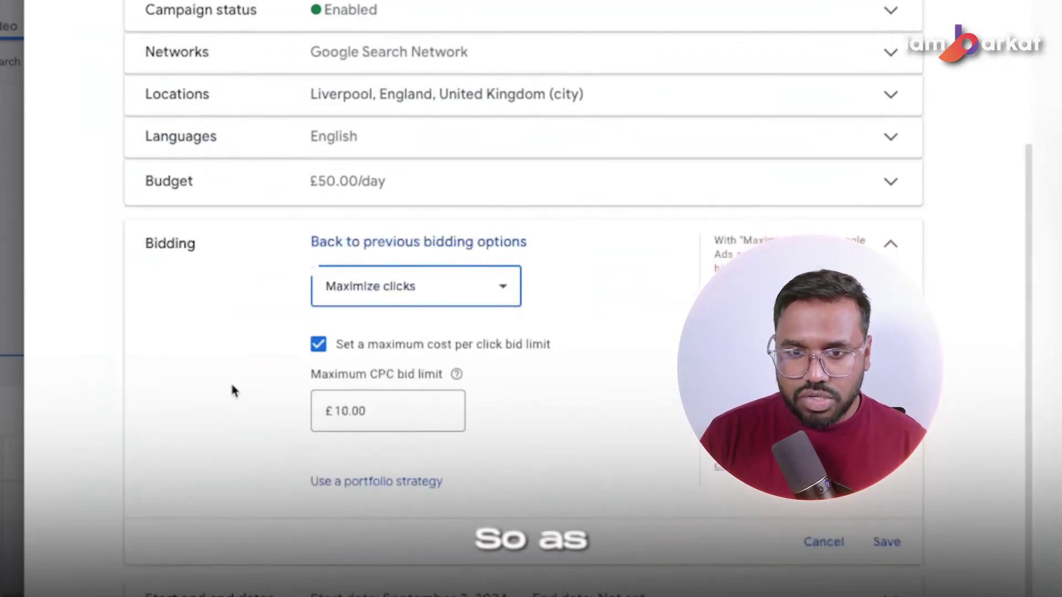
pyautogui.click(438, 293)
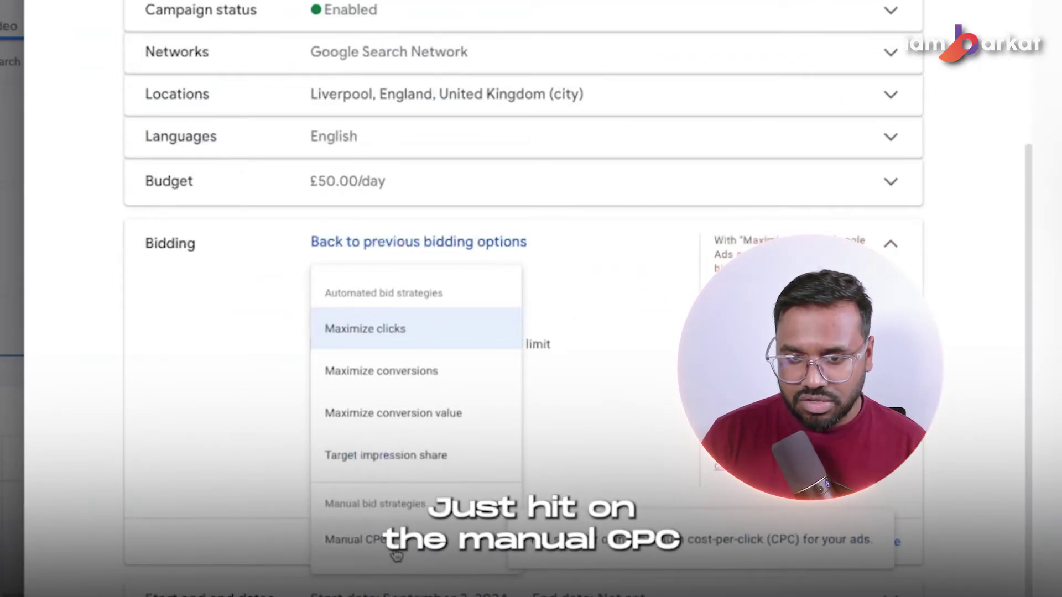
pyautogui.click(396, 556)
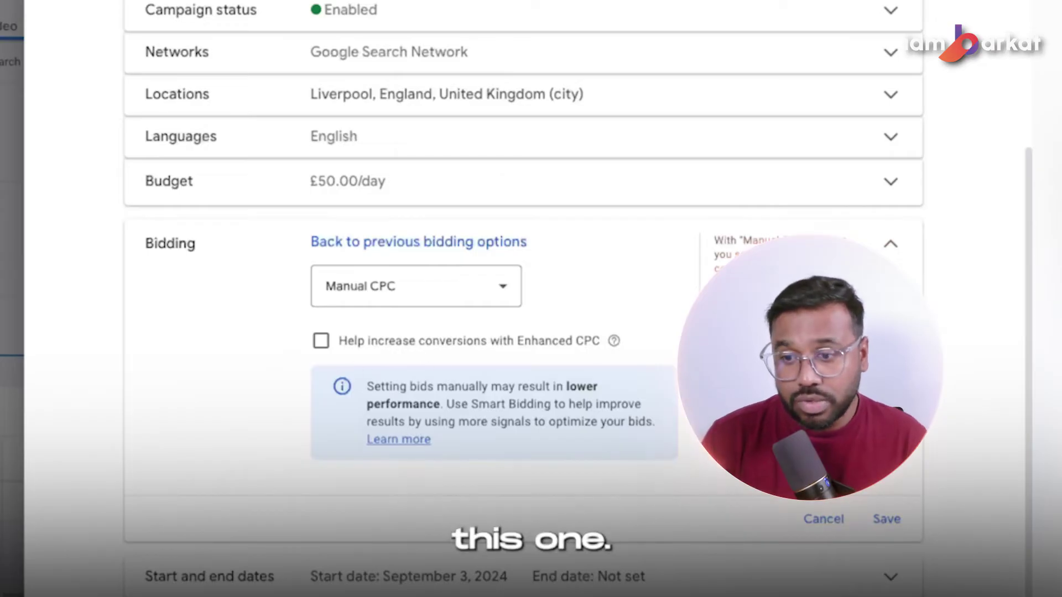
pyautogui.click(886, 519)
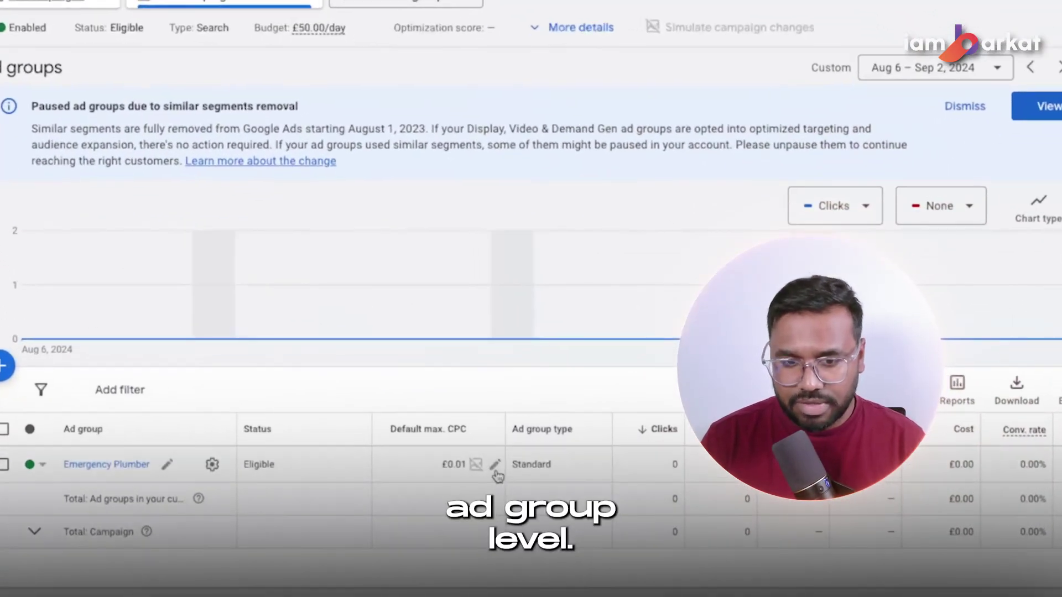
# - Set the Emergency Plumber ad group's default max. CPC to £7 and save it
pyautogui.click(495, 469)
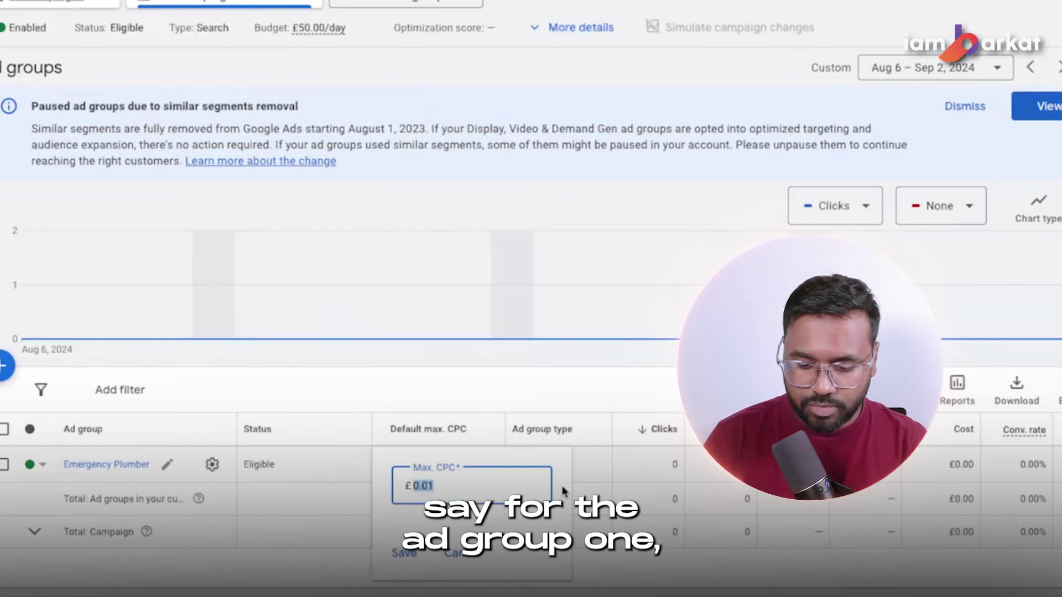
pyautogui.write('7')
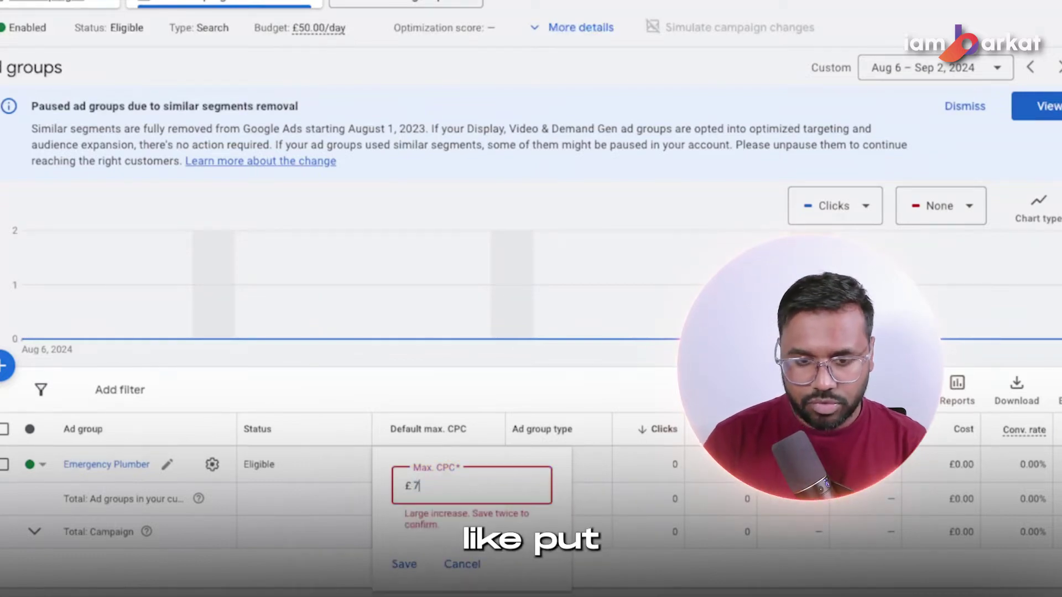
pyautogui.click(407, 564)
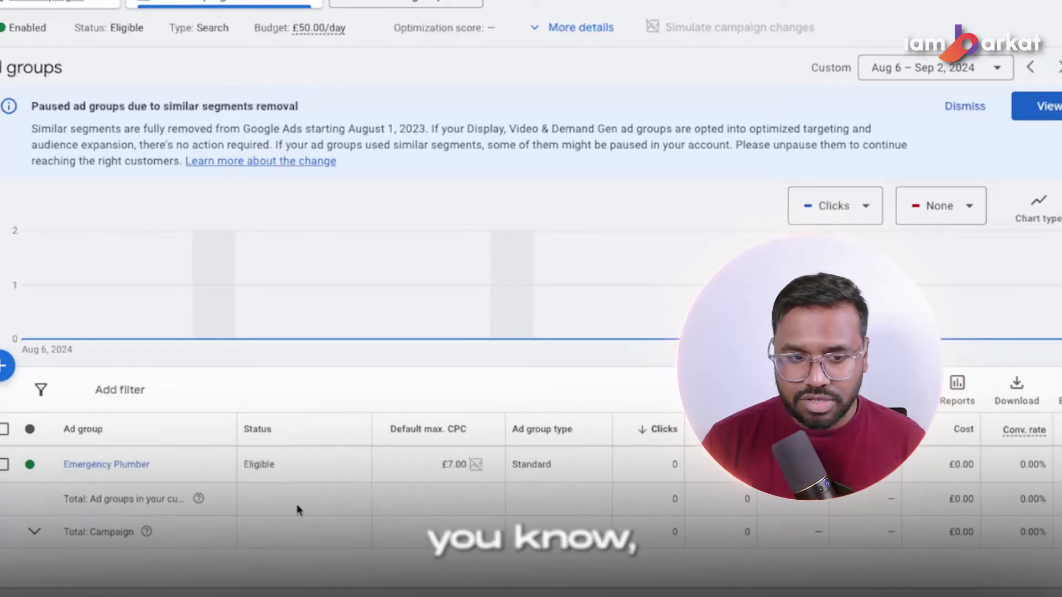
# - Open the Emergency Plumber ad group and review its search keywords, their max. CPC bids and the ad preview
pyautogui.click(88, 466)
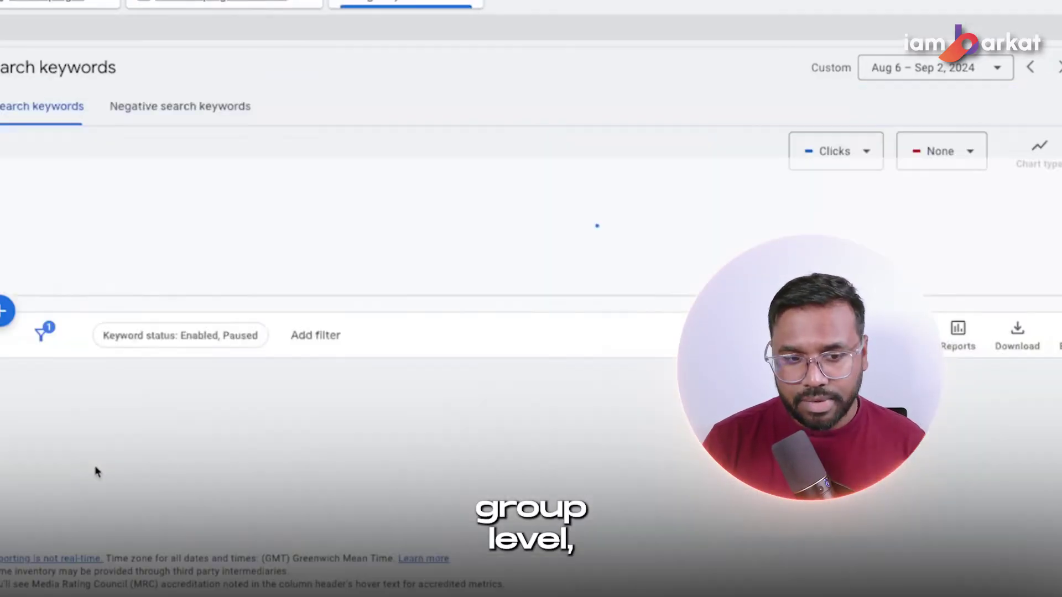
pyautogui.scroll(-5, 374, 431)
pyautogui.scroll(2, 374, 379)
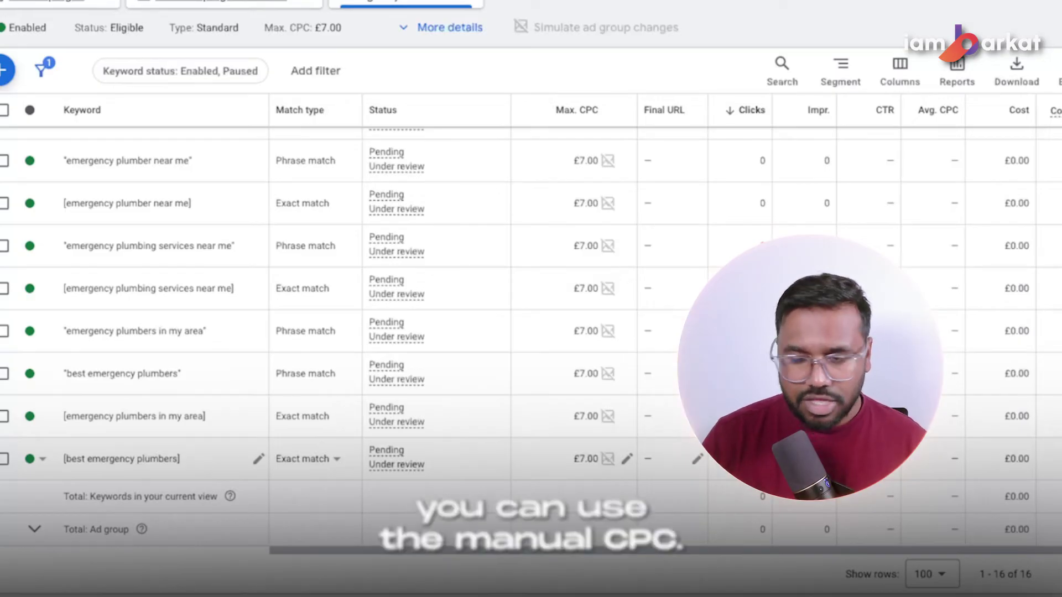
pyautogui.scroll(3, 118, 337)
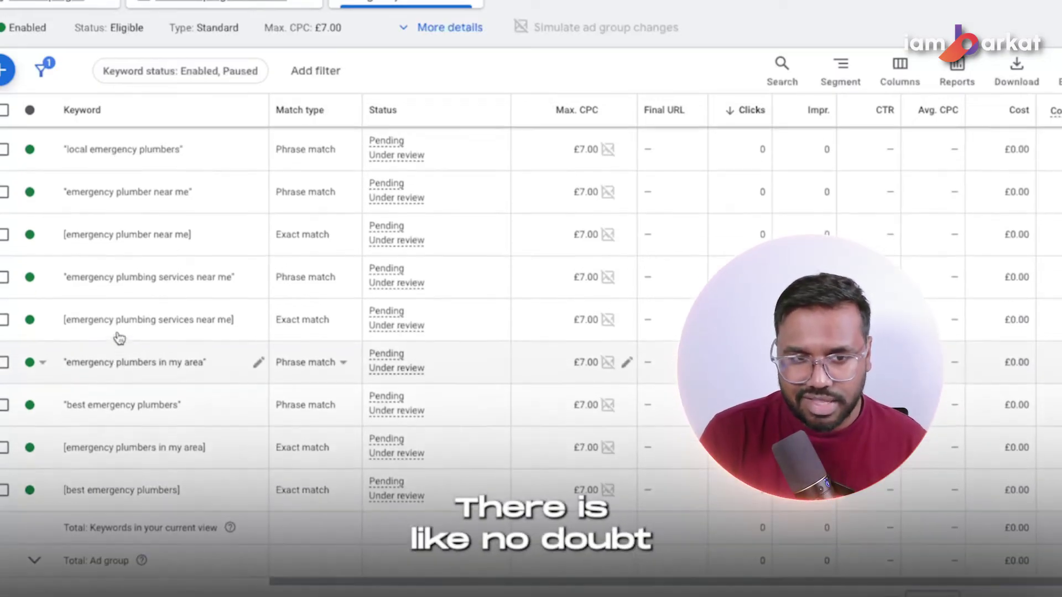
pyautogui.scroll(6, 118, 337)
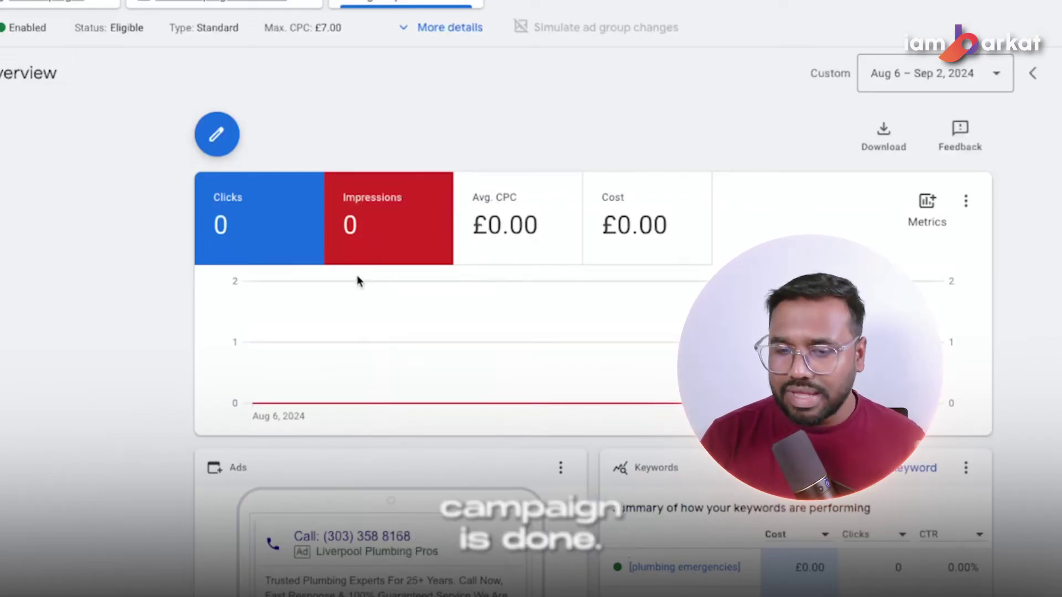
pyautogui.scroll(-3, 354, 279)
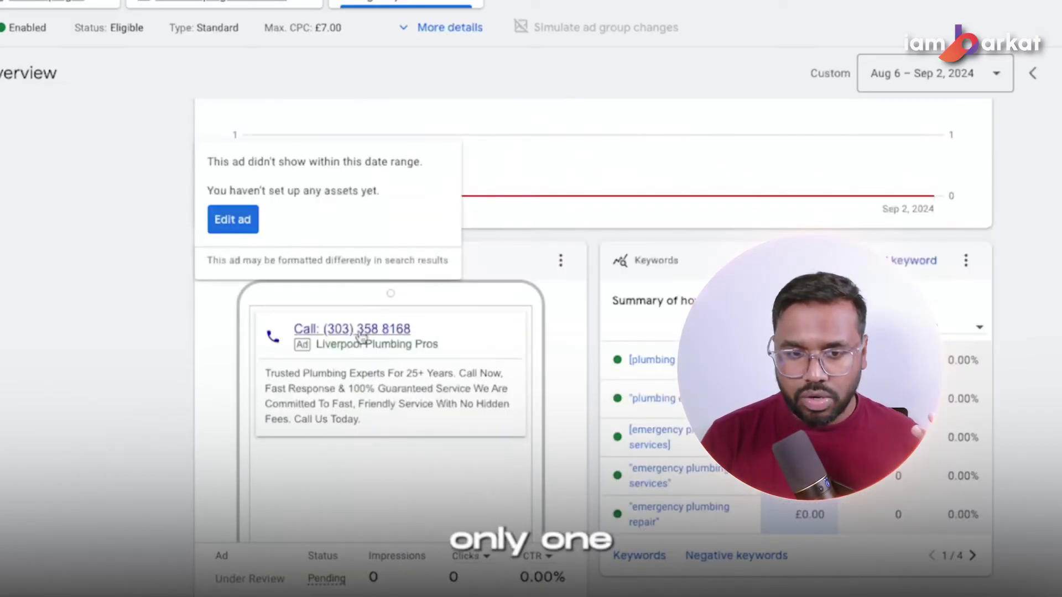
pyautogui.scroll(-1, 354, 360)
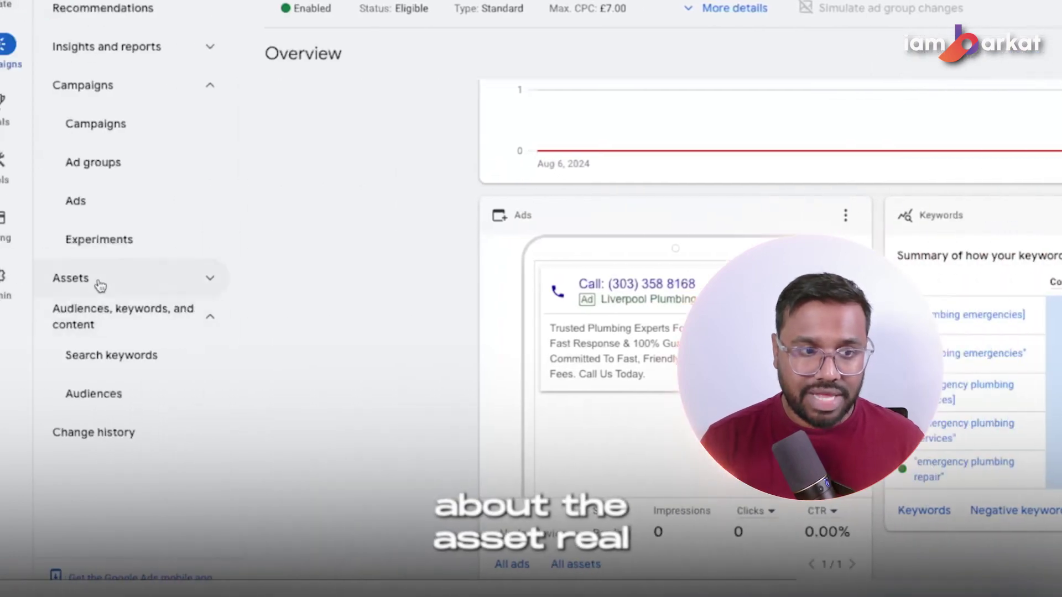
# - Open the campaign's assets and start a new callout asset added at the campaign level
pyautogui.click(100, 285)
pyautogui.click(102, 320)
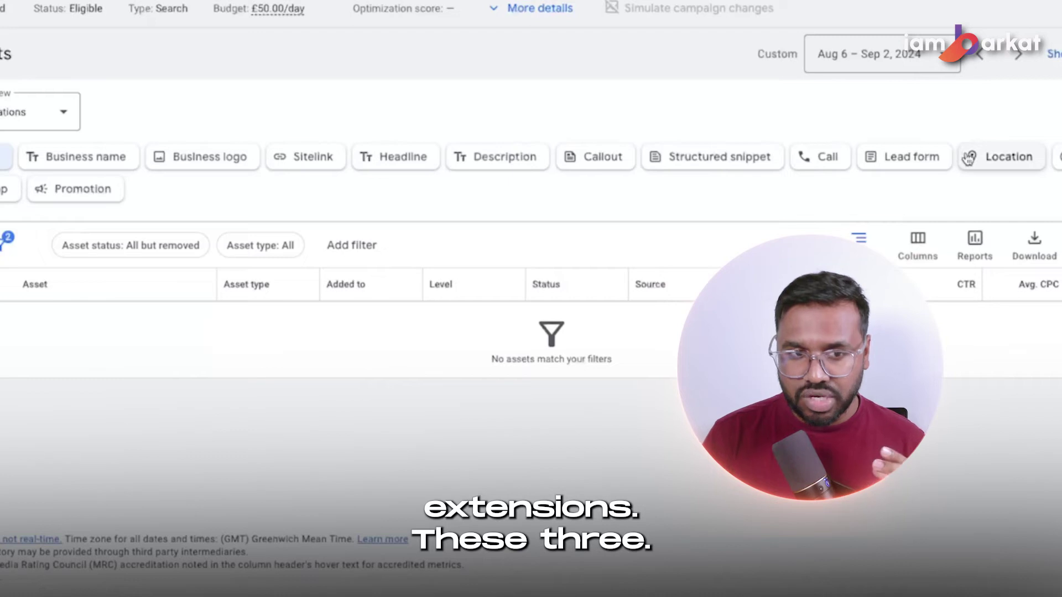
pyautogui.click(577, 165)
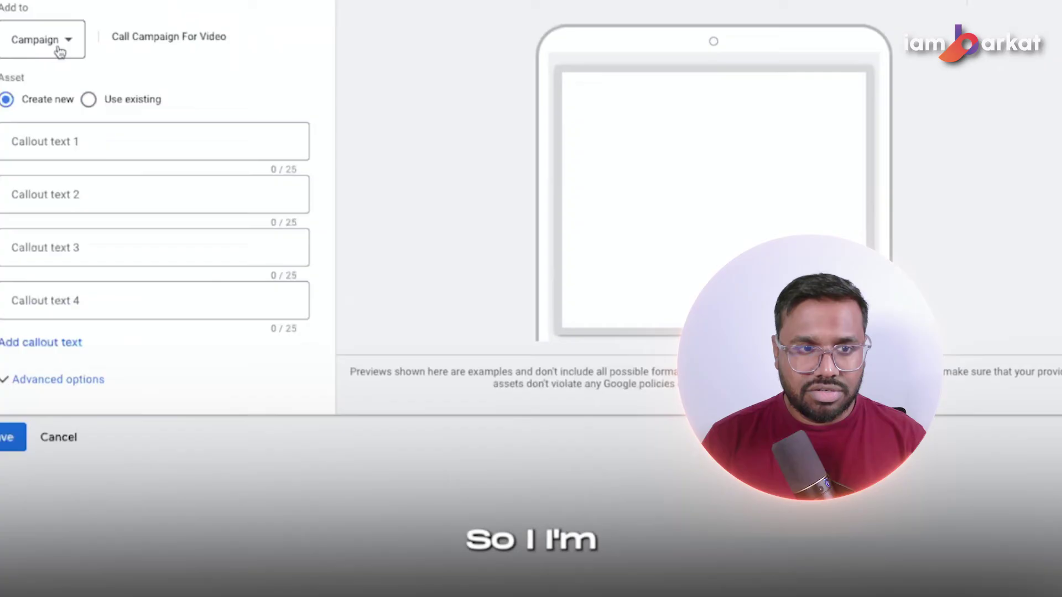
pyautogui.click(58, 47)
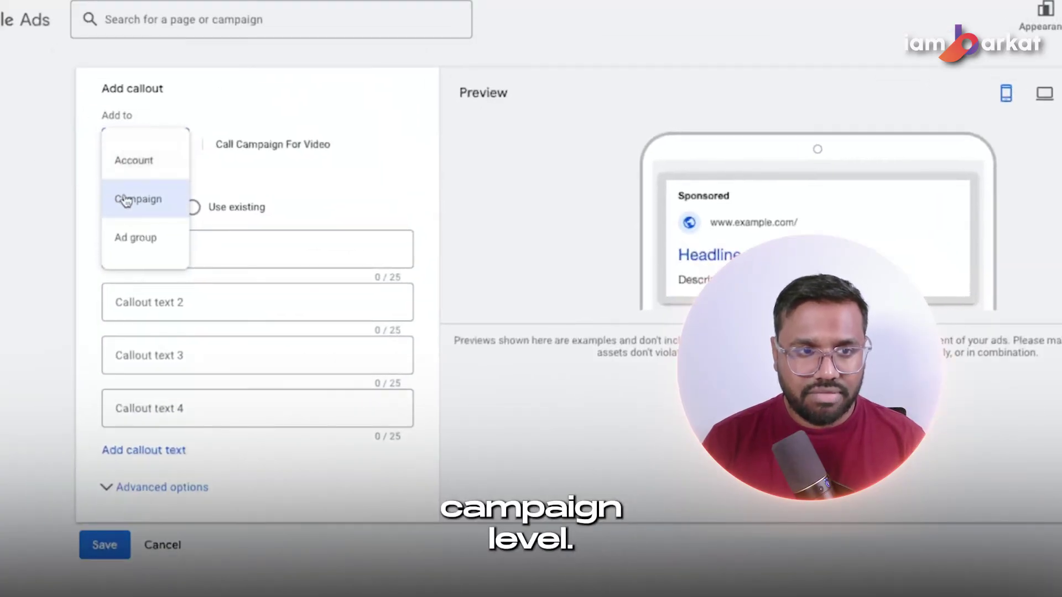
pyautogui.click(126, 201)
# - Enter "Senior Discounts" and "Veteran Discounts" as the first two callout texts
pyautogui.click(121, 248)
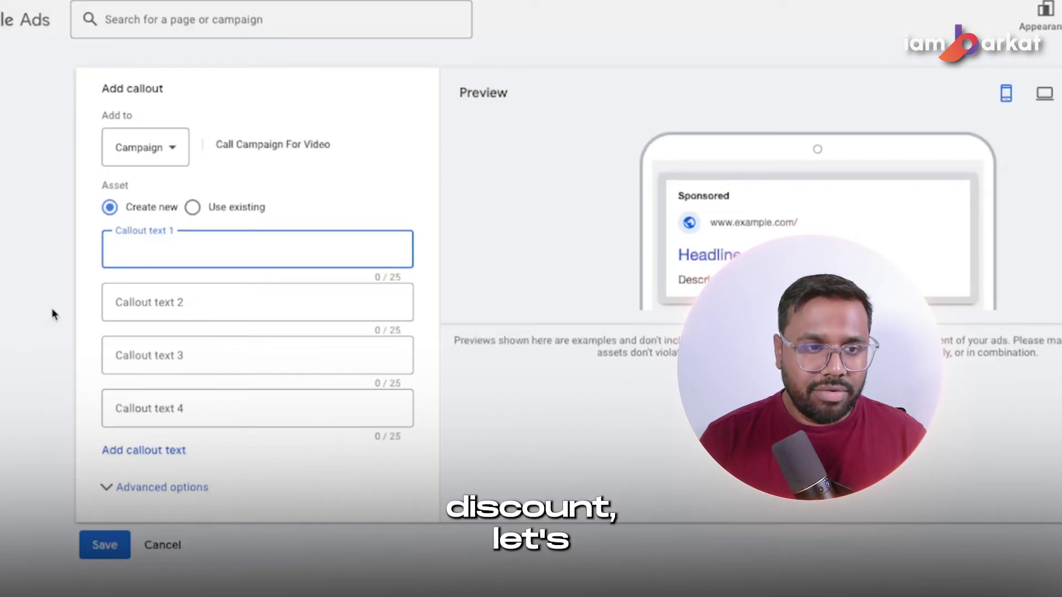
pyautogui.write('Senior Discounts')
pyautogui.click(256, 298)
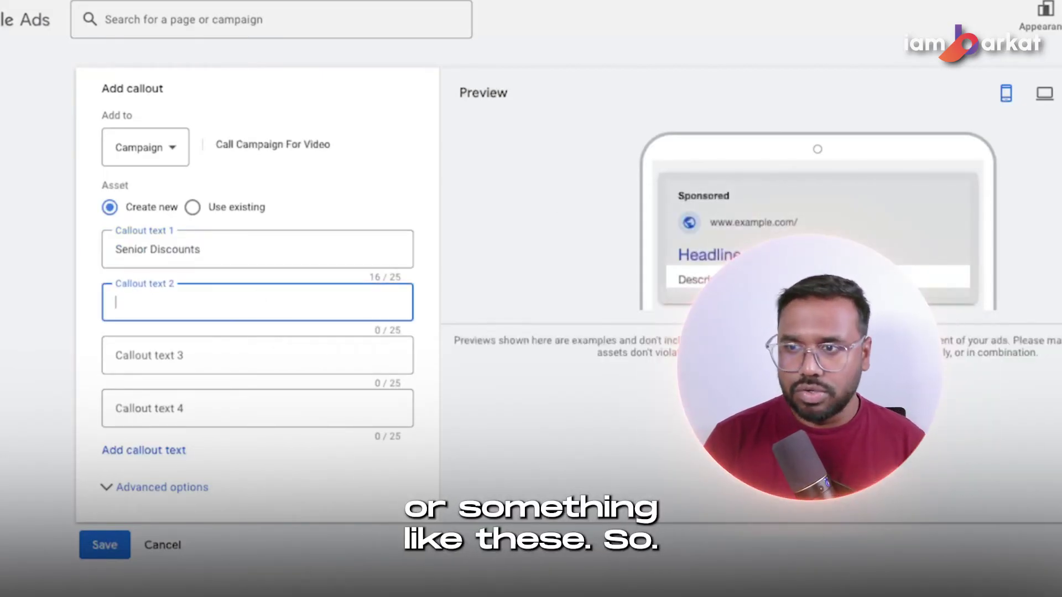
pyautogui.write('Veteran Discounts')
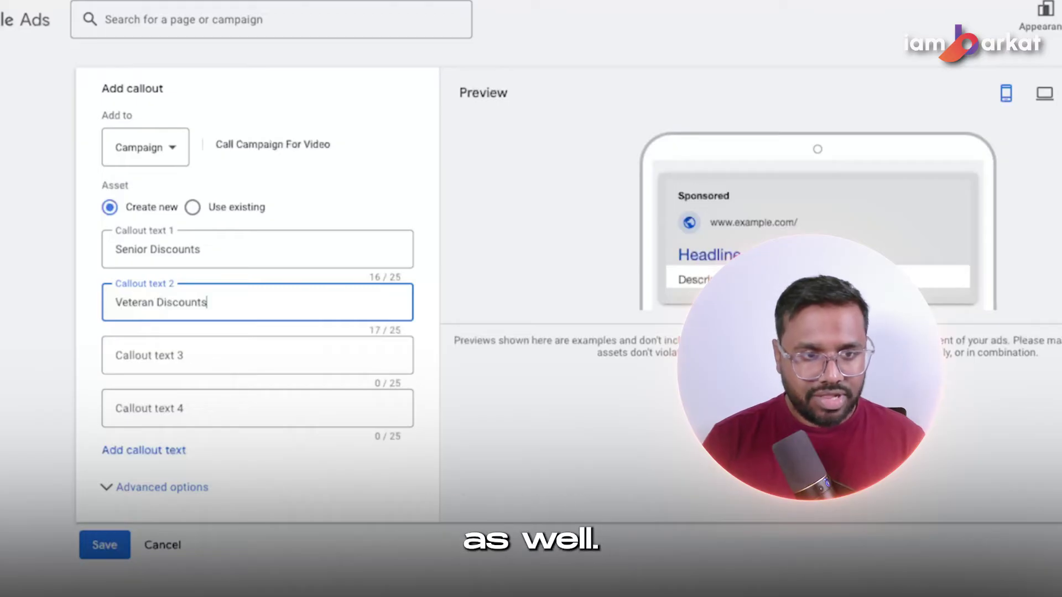
# - Enter "45 (+) Five Star Reviews" as the third callout text
pyautogui.click(169, 361)
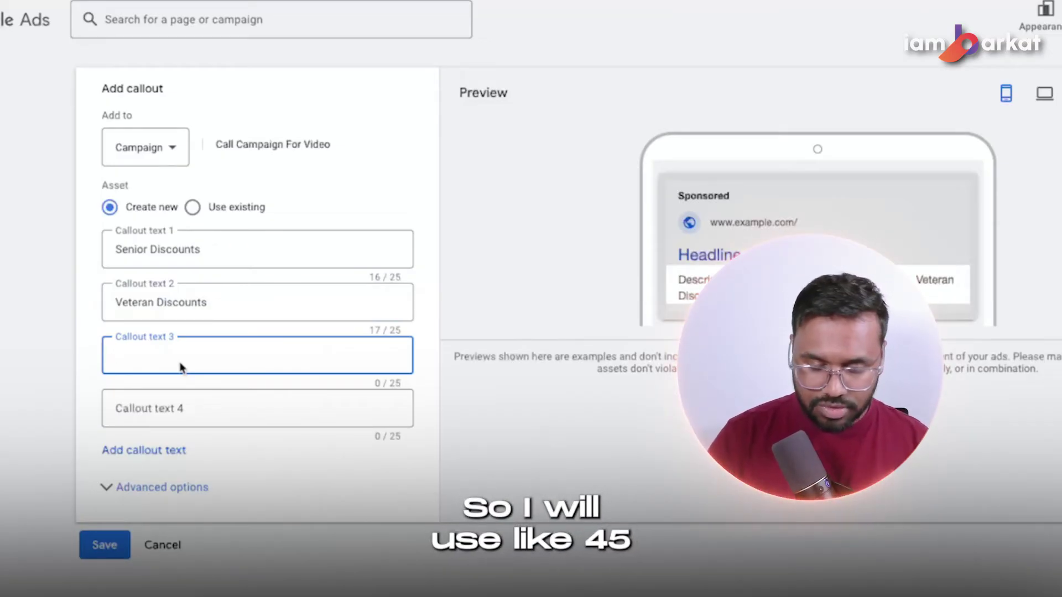
pyautogui.write('45 (+')
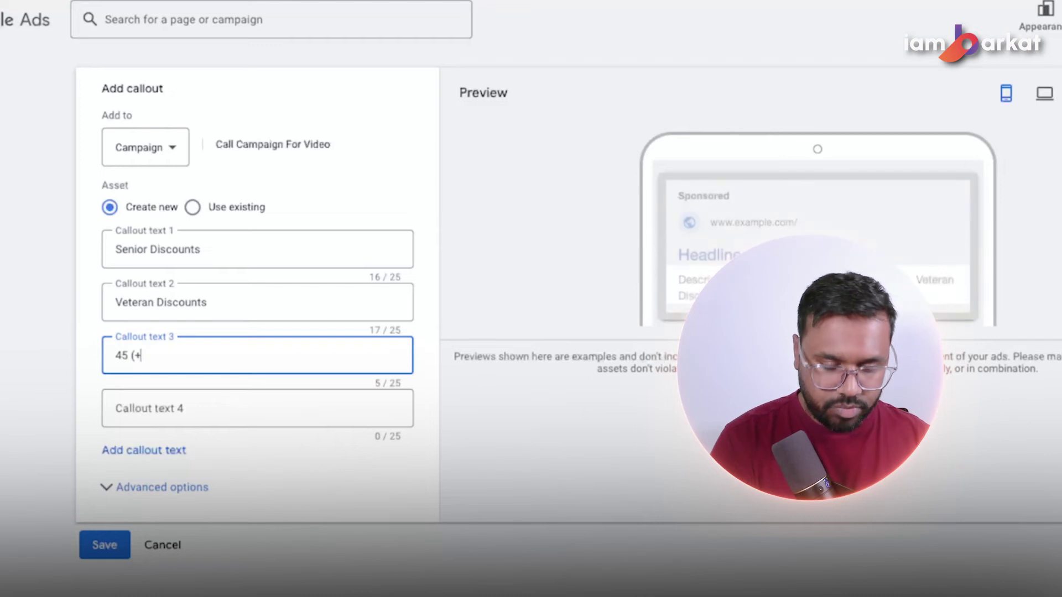
pyautogui.write(') Fie')
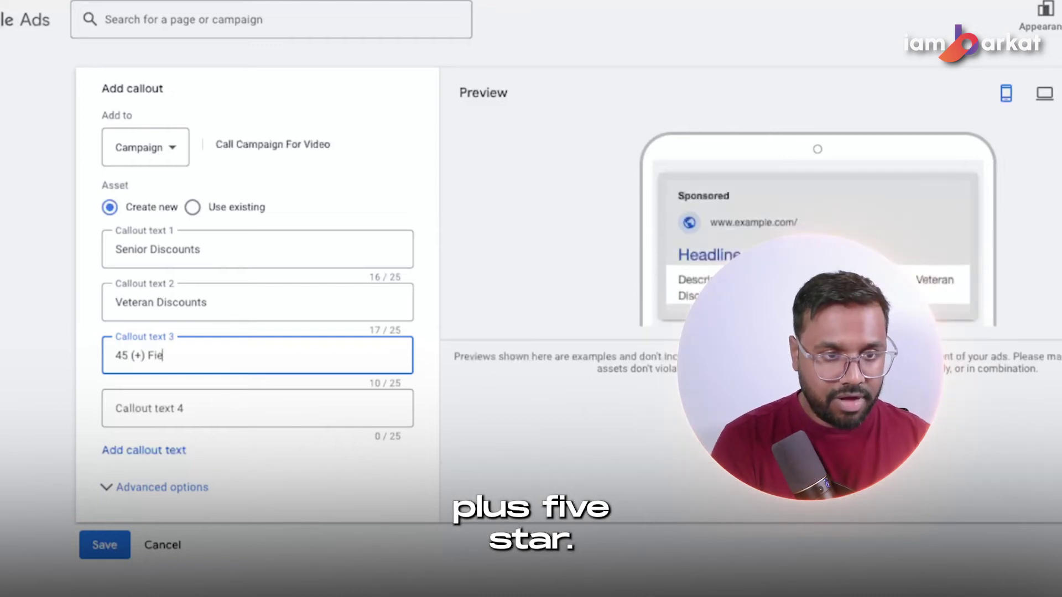
pyautogui.press('BackSpace')
pyautogui.write('ve')
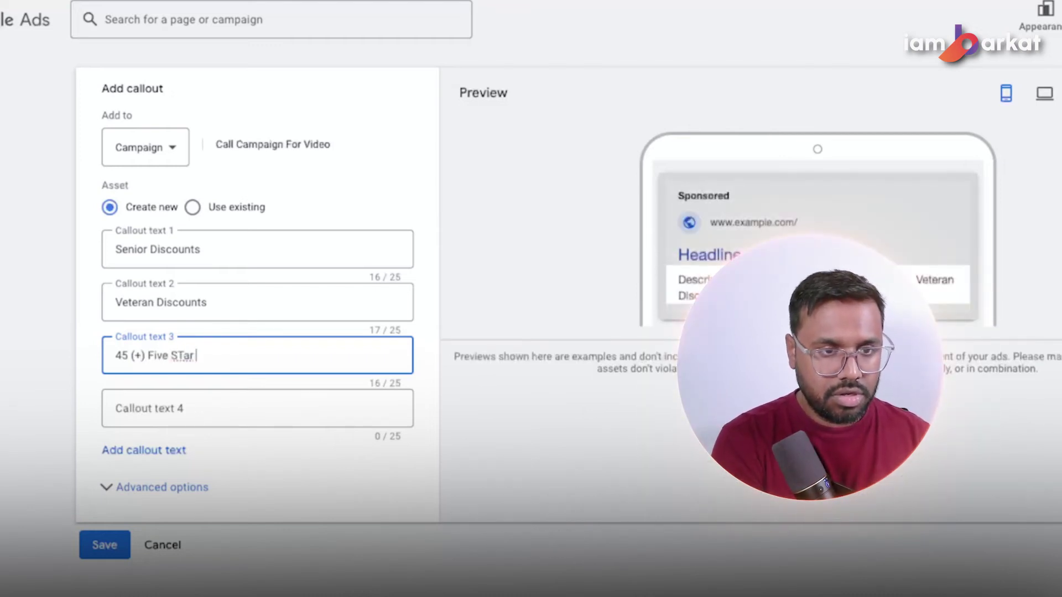
pyautogui.write(' Star Reviews')
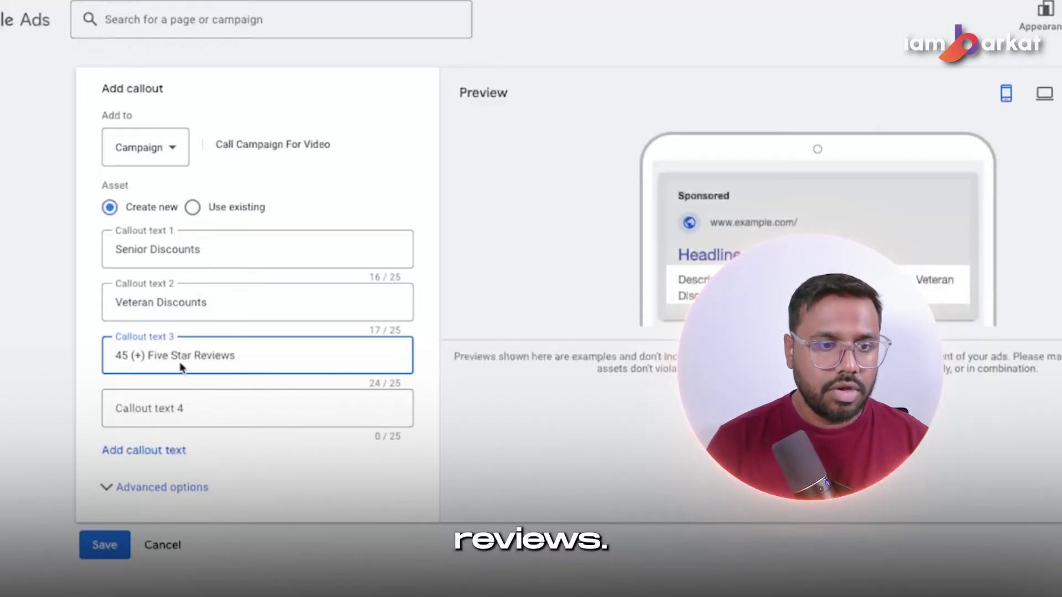
# - Enter "$49 Drain Cleaning" as the fourth callout text
pyautogui.click(122, 406)
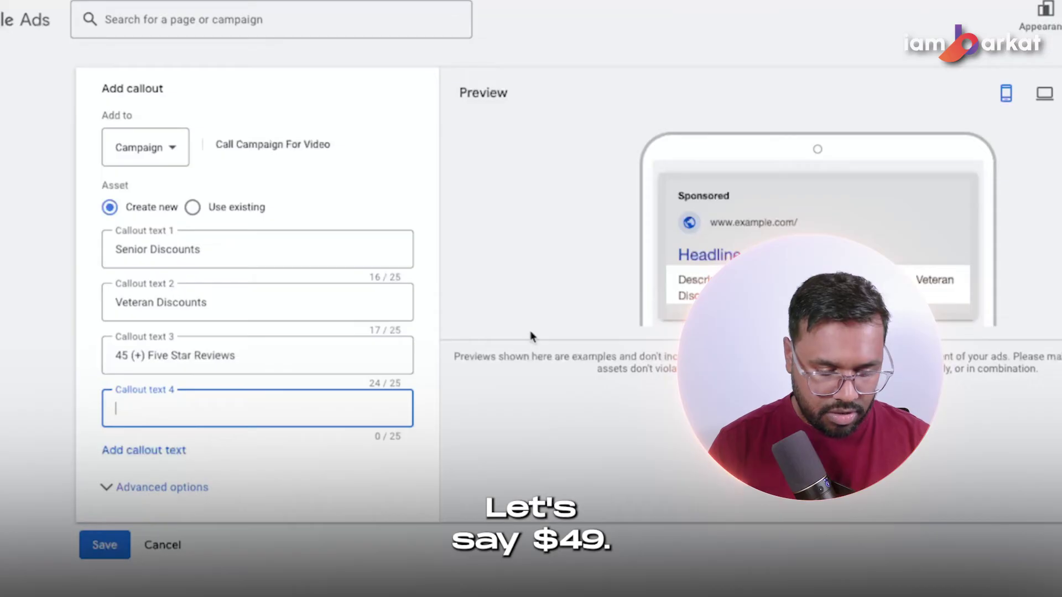
pyautogui.write('$49 Dr')
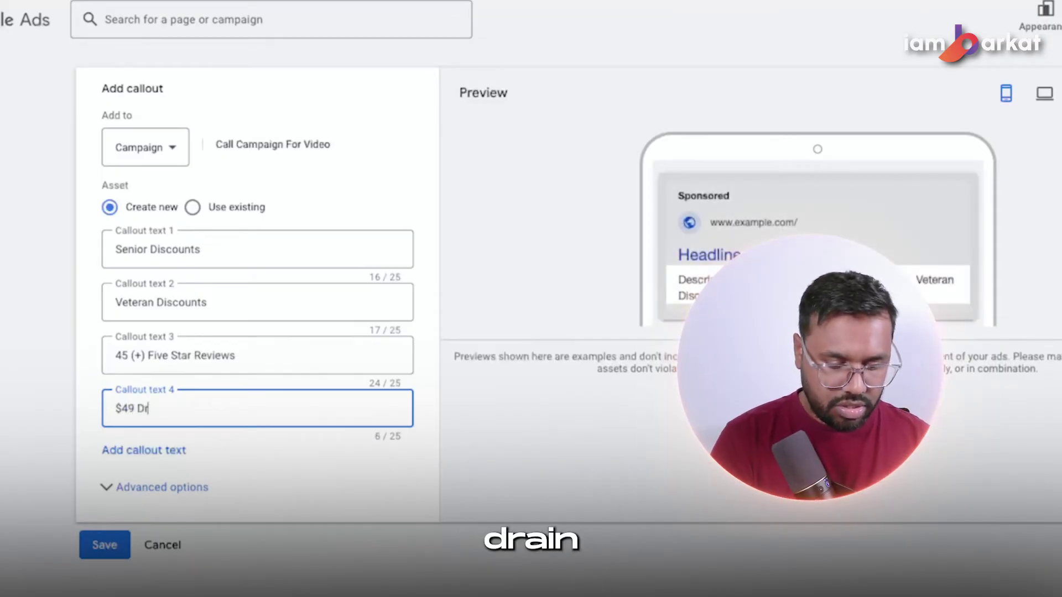
pyautogui.write('ain Clean')
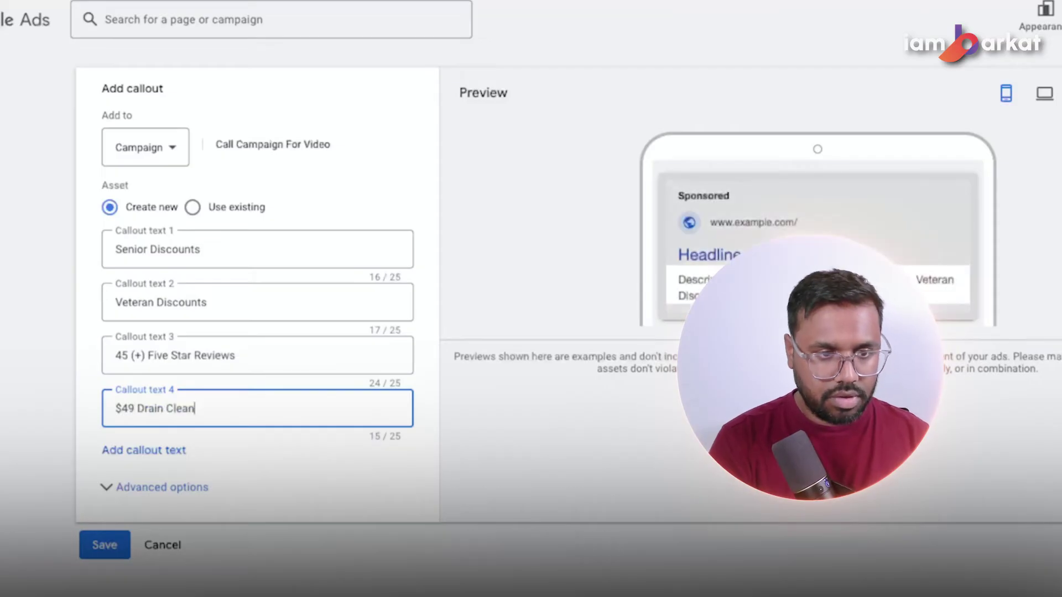
pyautogui.write('ing AV')
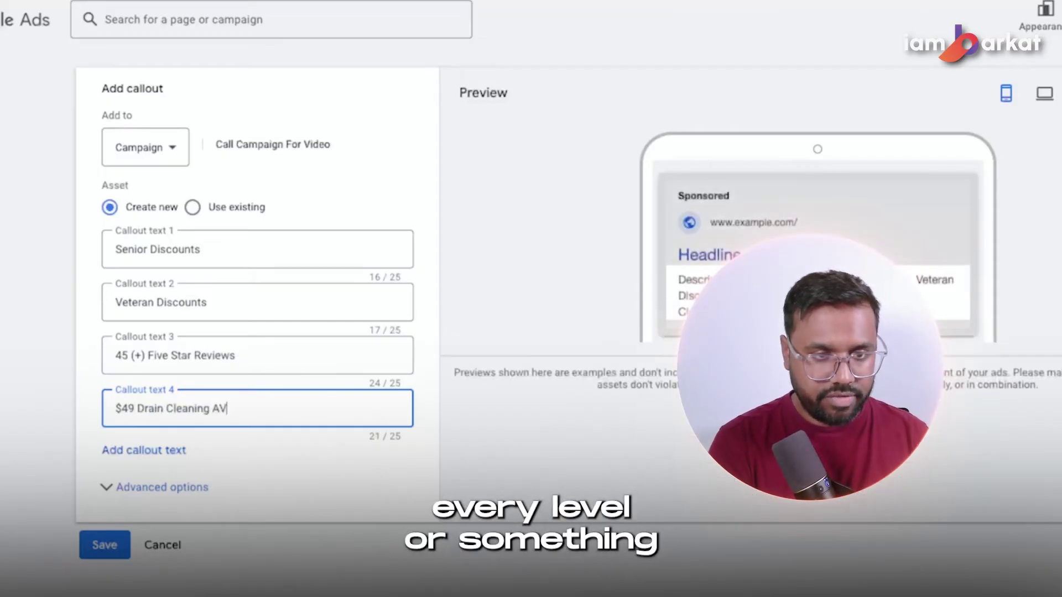
pyautogui.press('BackSpace')
pyautogui.press('BackSpace')
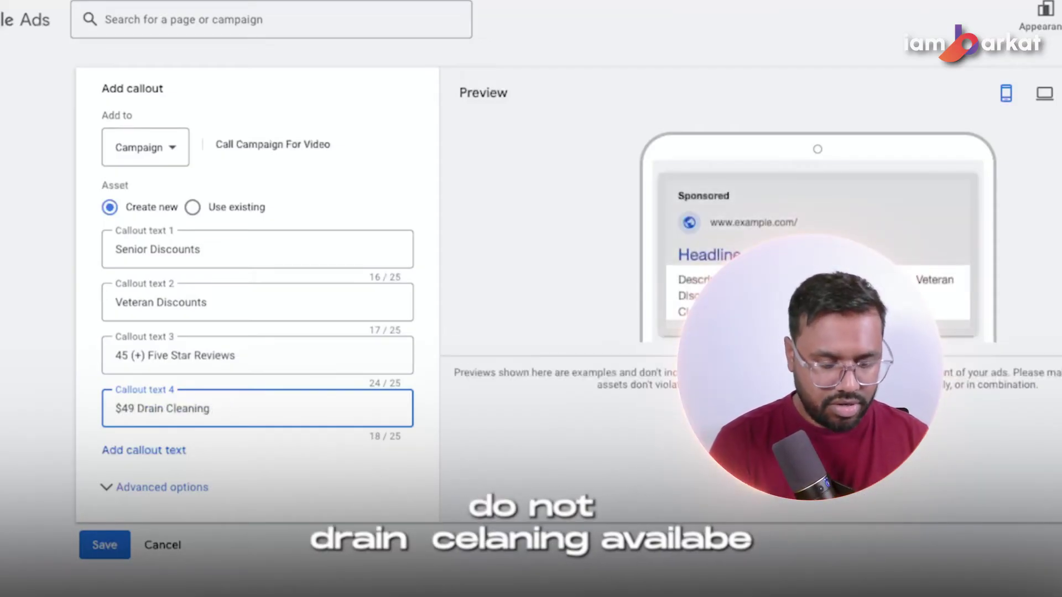
pyautogui.write('Available')
pyautogui.press('BackSpace')
pyautogui.press('BackSpace')
pyautogui.press('BackSpace')
pyautogui.press('BackSpace')
pyautogui.press('BackSpace')
pyautogui.press('BackSpace')
pyautogui.press('BackSpace')
pyautogui.press('BackSpace')
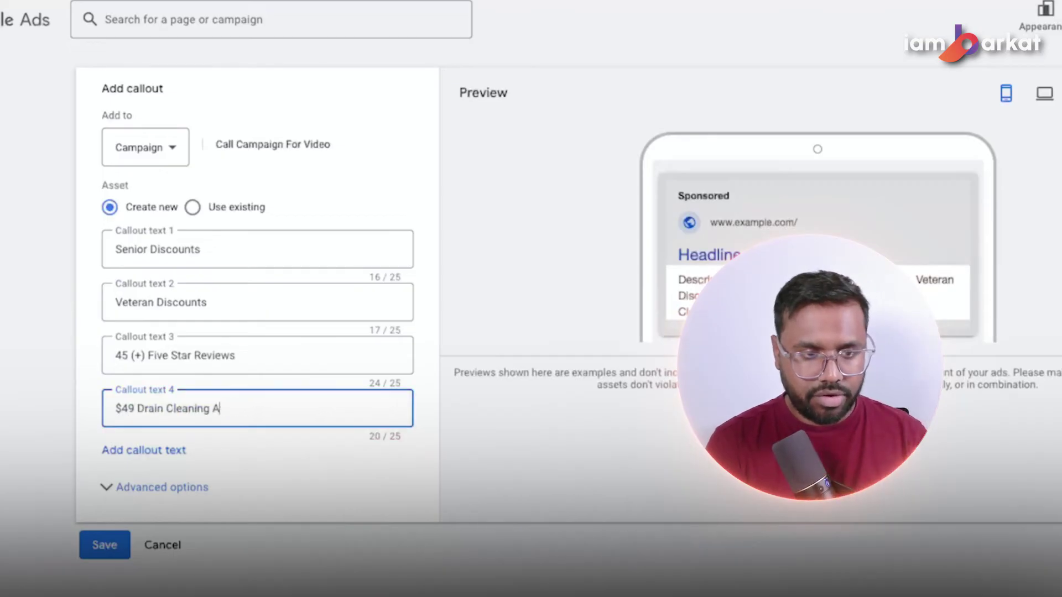
# - Add a blank fifth callout text and save the campaign's callout assets
pyautogui.click(144, 450)
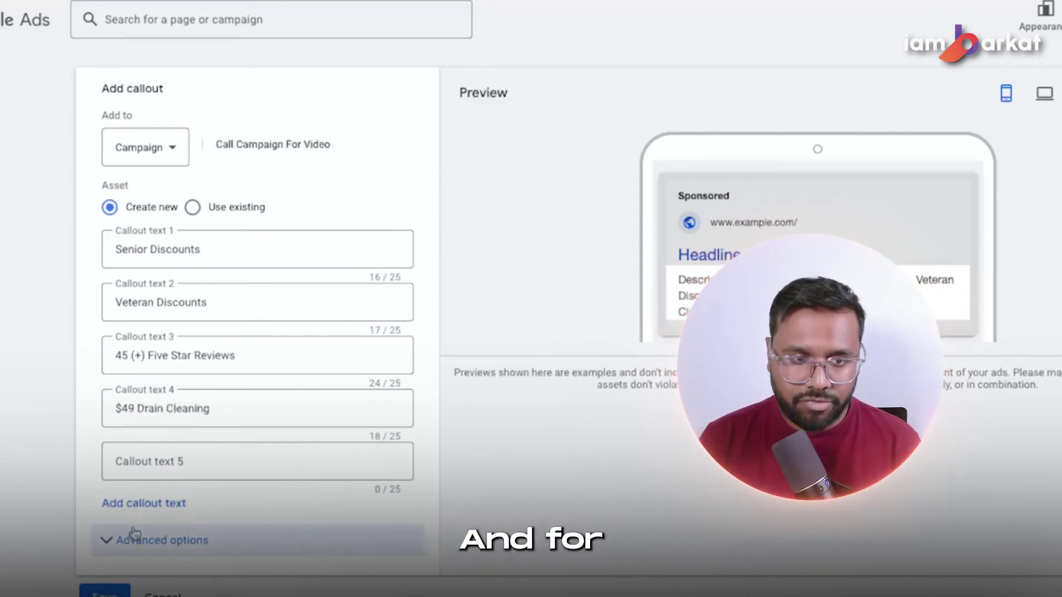
pyautogui.click(105, 523)
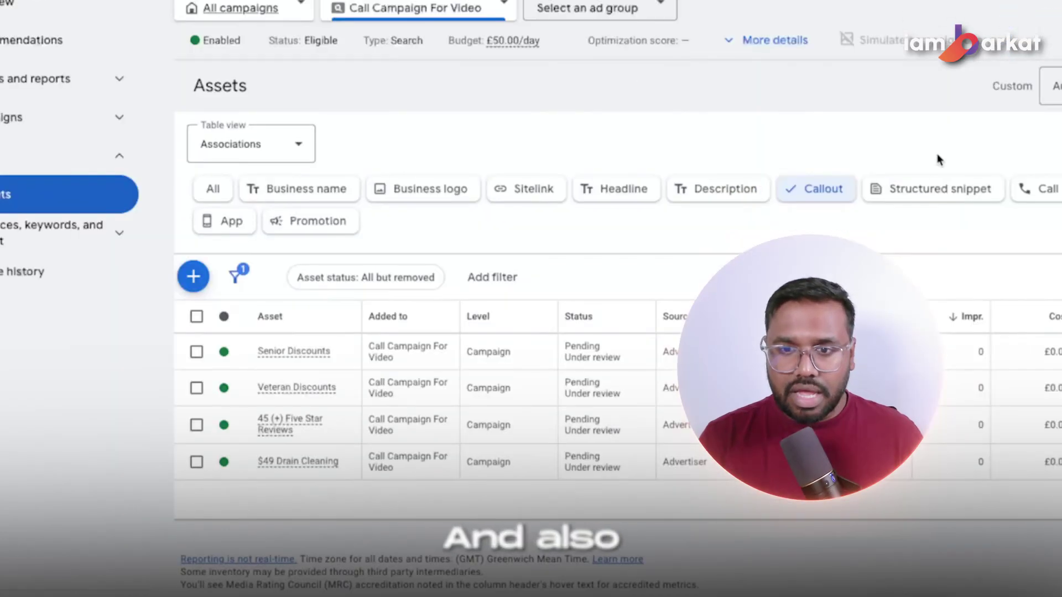
# - Start a new campaign-level structured snippet with the header type Service catalog
pyautogui.click(924, 201)
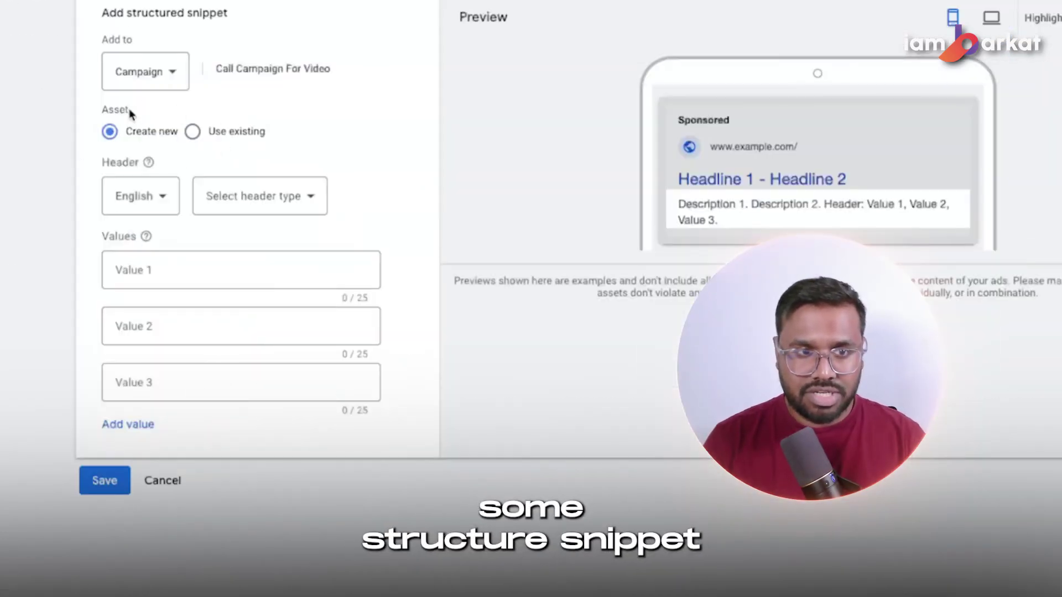
pyautogui.click(250, 191)
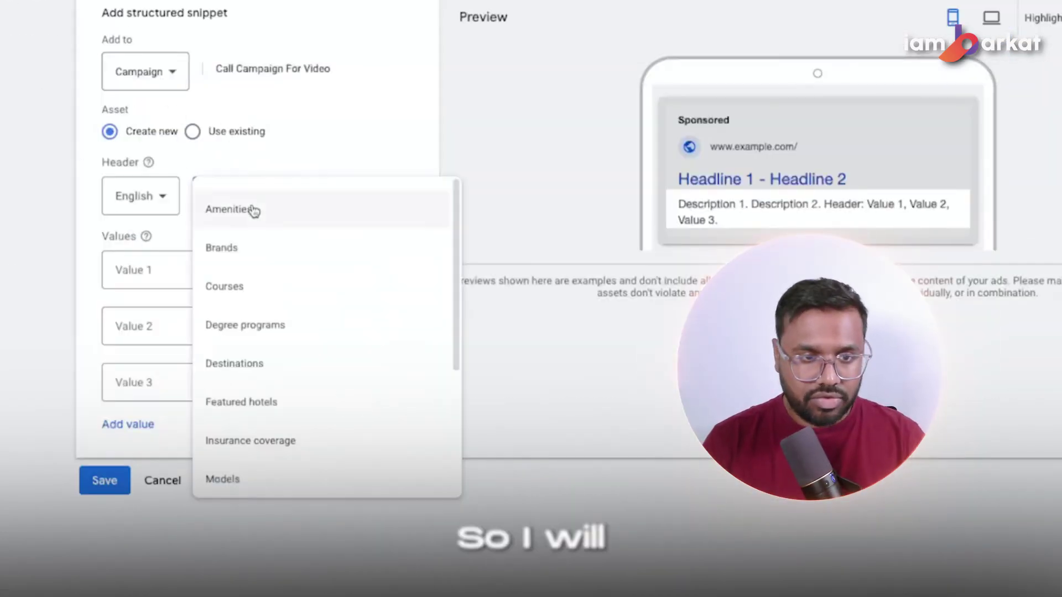
pyautogui.scroll(-2, 275, 445)
pyautogui.click(275, 443)
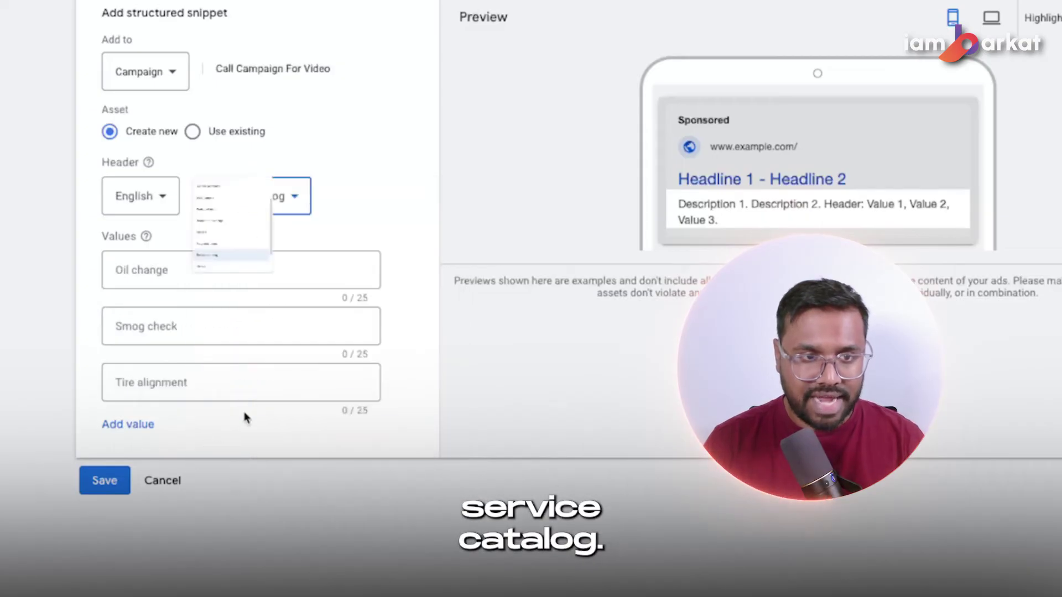
# - Enter "Drain Install" as the first value of the structured snippet
pyautogui.click(244, 259)
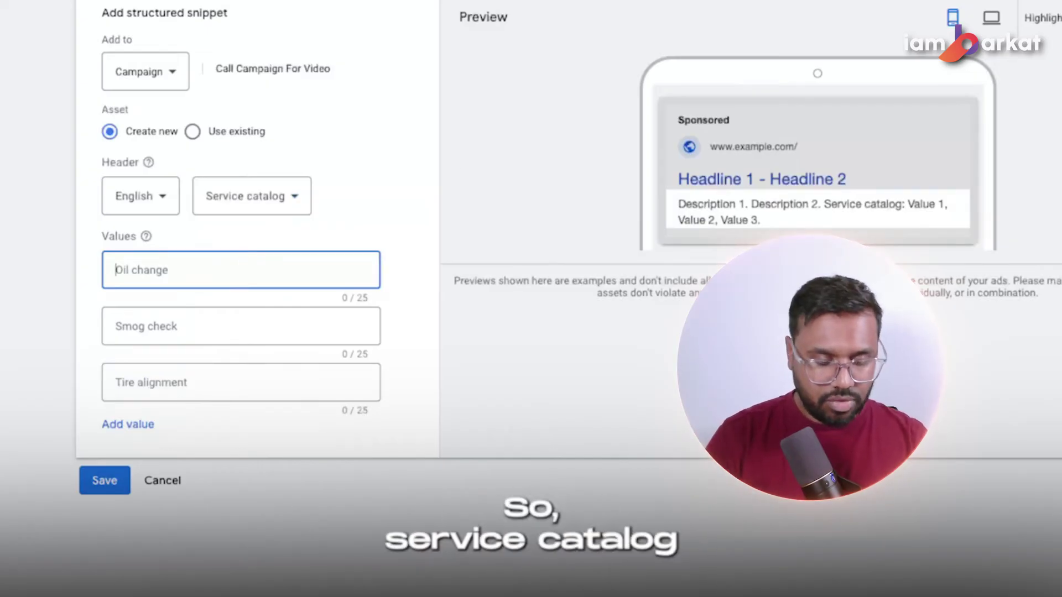
pyautogui.write('Drain')
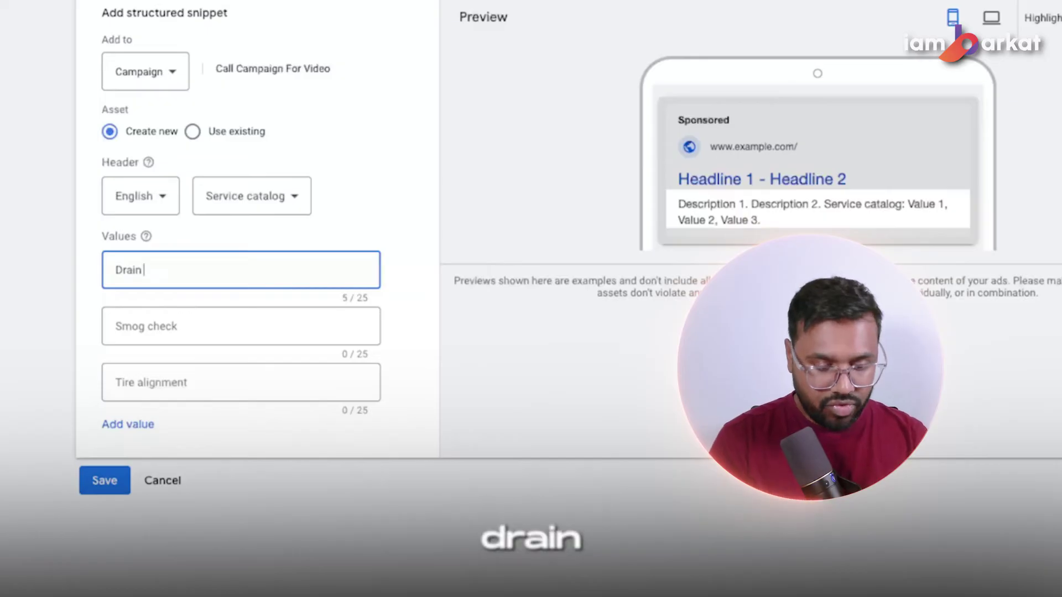
pyautogui.write(' Install')
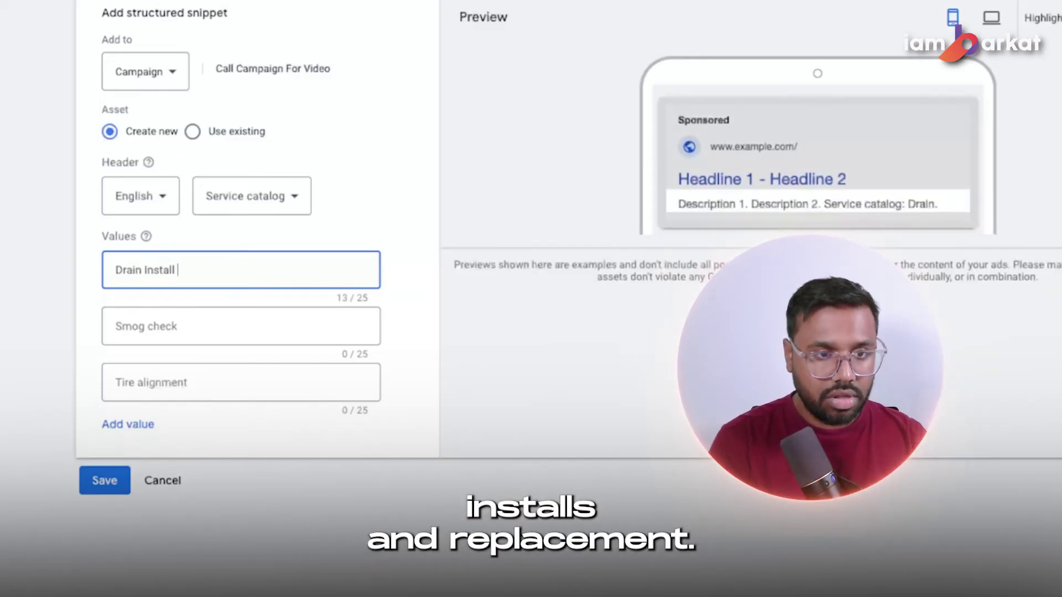
pyautogui.write(' & Replacement')
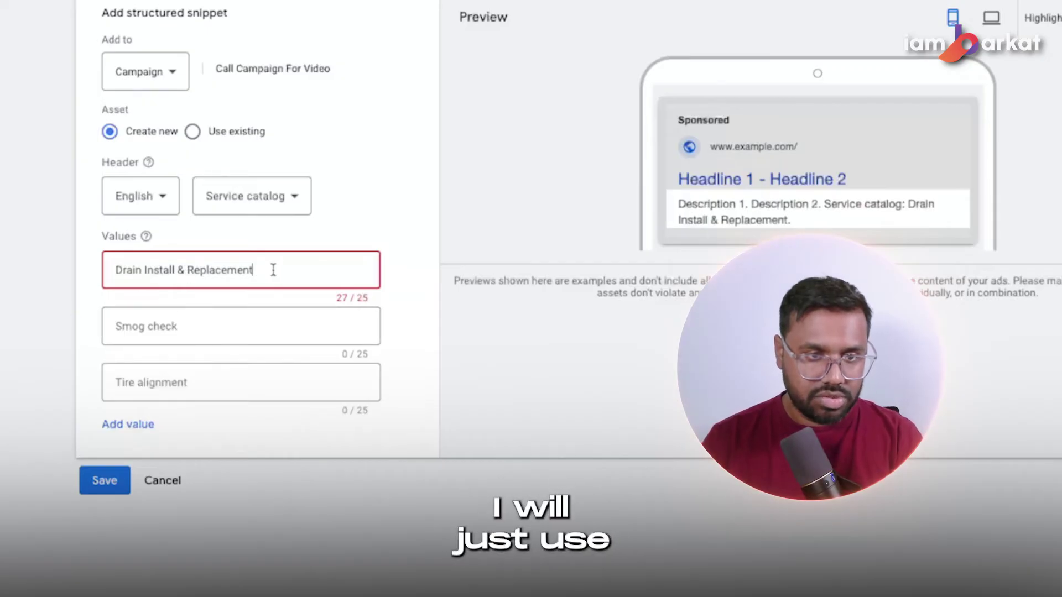
pyautogui.press('BackSpace')
pyautogui.press('BackSpace')
pyautogui.press('BackSpace')
pyautogui.press('BackSpace')
pyautogui.press('BackSpace')
pyautogui.press('BackSpace')
pyautogui.press('BackSpace')
pyautogui.press('BackSpace')
pyautogui.press('BackSpace')
pyautogui.press('BackSpace')
pyautogui.press('BackSpace')
pyautogui.press('BackSpace')
pyautogui.press('BackSpace')
pyautogui.press('BackSpace')
# - Complete the first snippet value as "Drain Install & Cleaning" and enter "Sewer Repair" as the second value
pyautogui.write('& ')
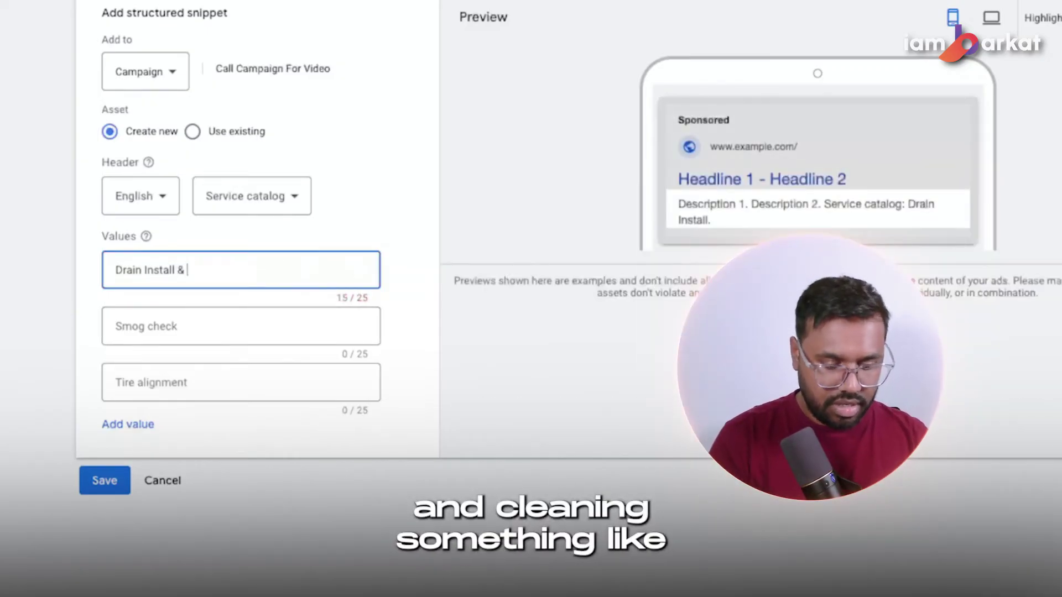
pyautogui.write('Cleaning')
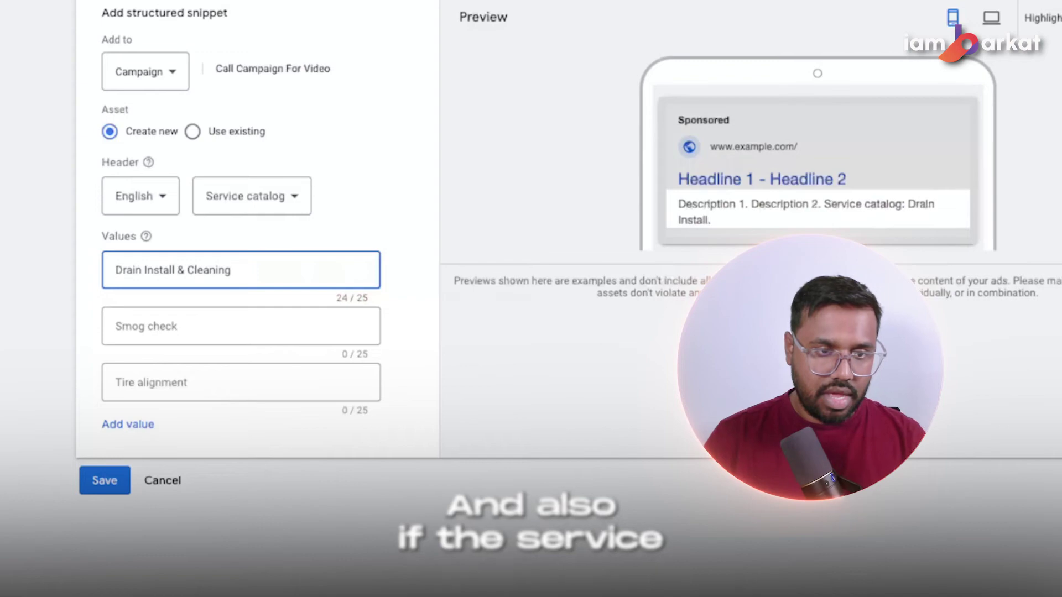
pyautogui.press('Tab')
pyautogui.write('Sew')
pyautogui.press('BackSpace')
pyautogui.write('er')
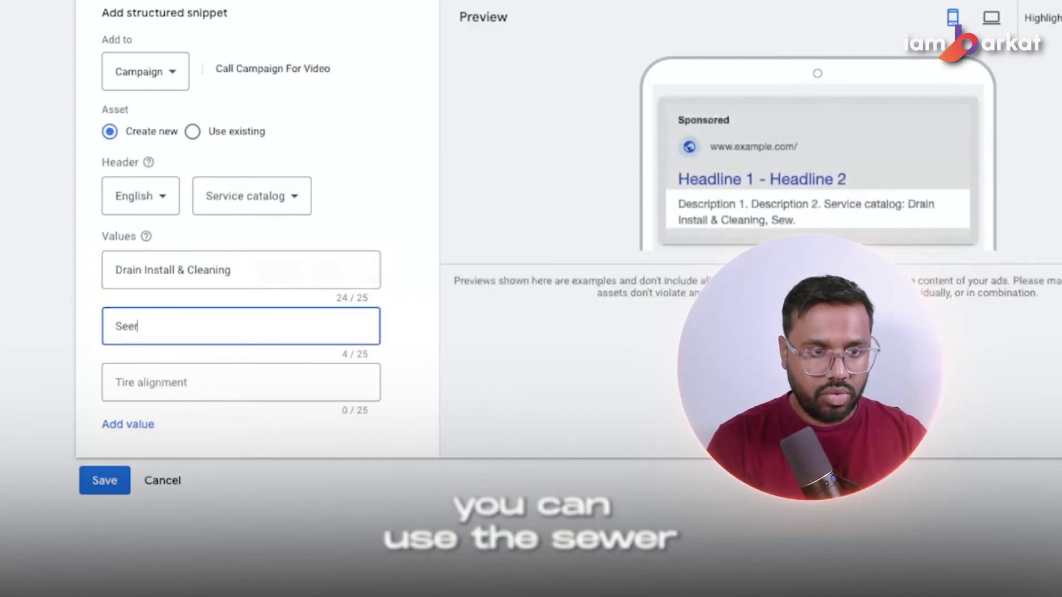
pyautogui.press('BackSpace')
pyautogui.press('BackSpace')
pyautogui.write('wer')
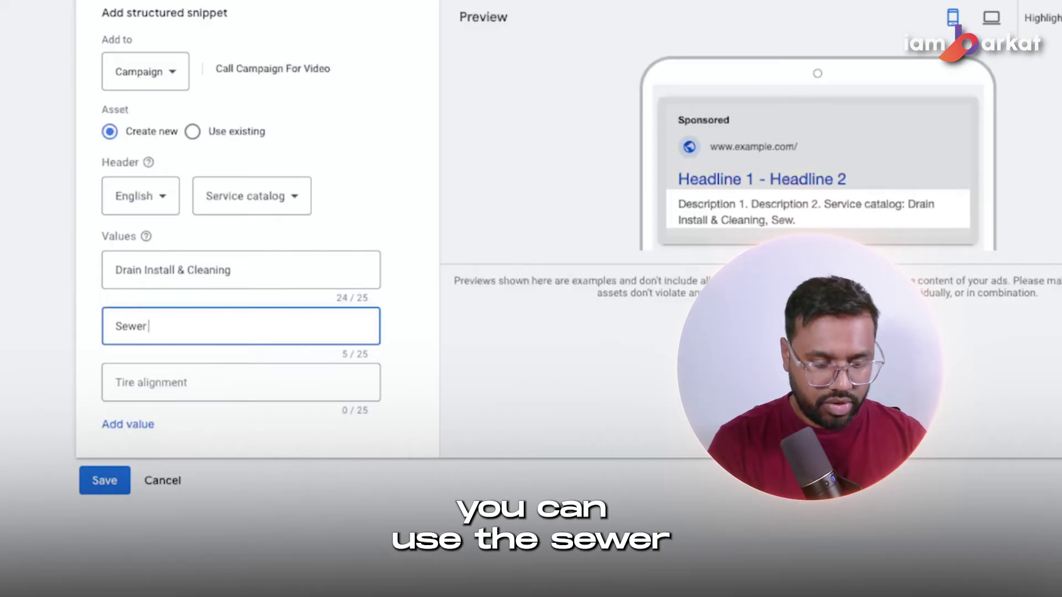
pyautogui.write(' Repair')
pyautogui.press('Tab')
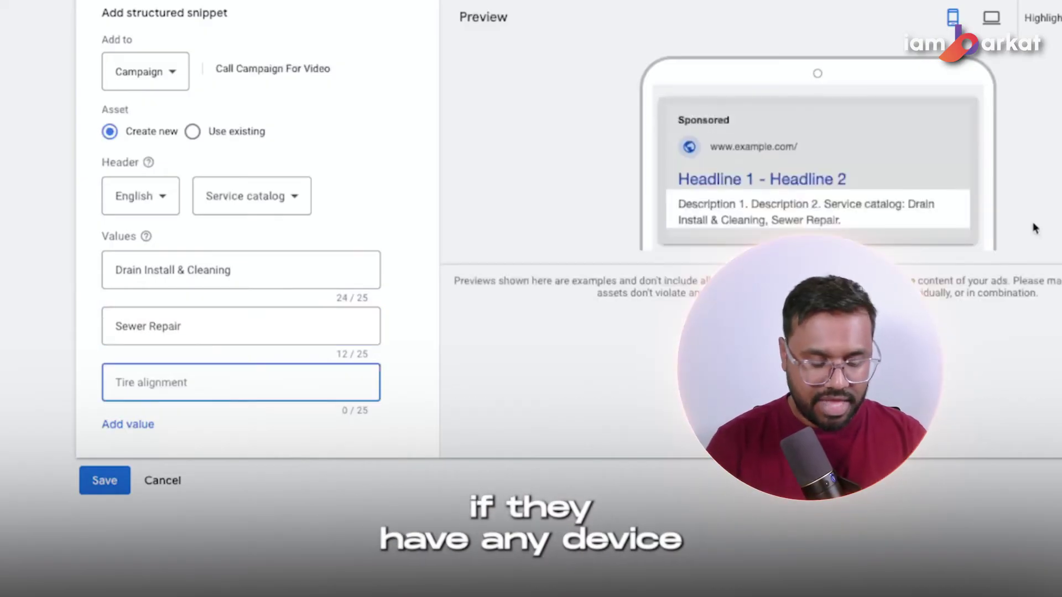
# - Enter "Hydro jetting" as the third value of the structured snippet
pyautogui.write('D')
pyautogui.press('BackSpace')
pyautogui.write('Hy')
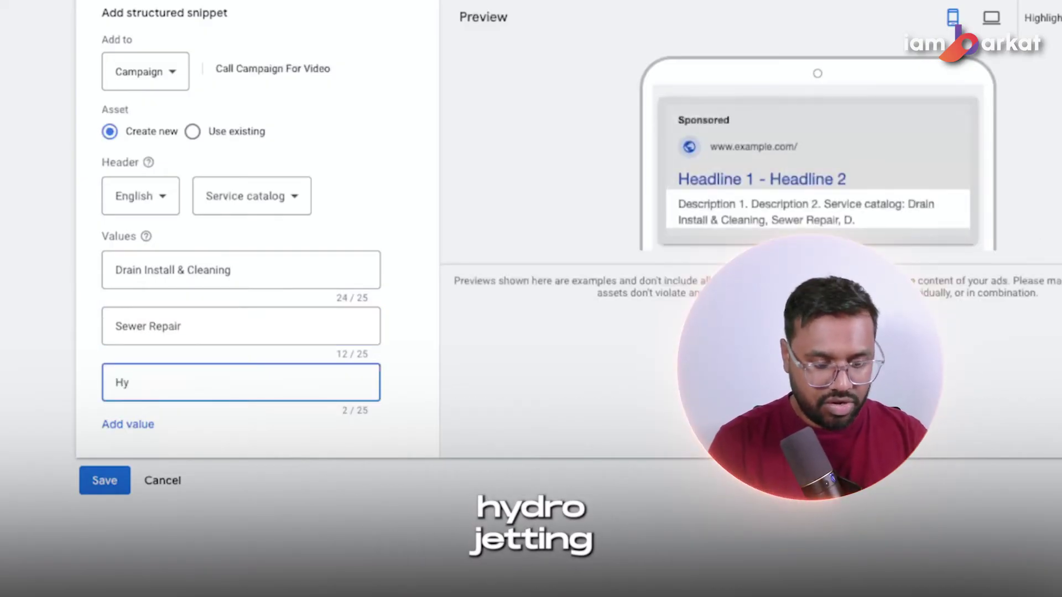
pyautogui.write('drojeeti')
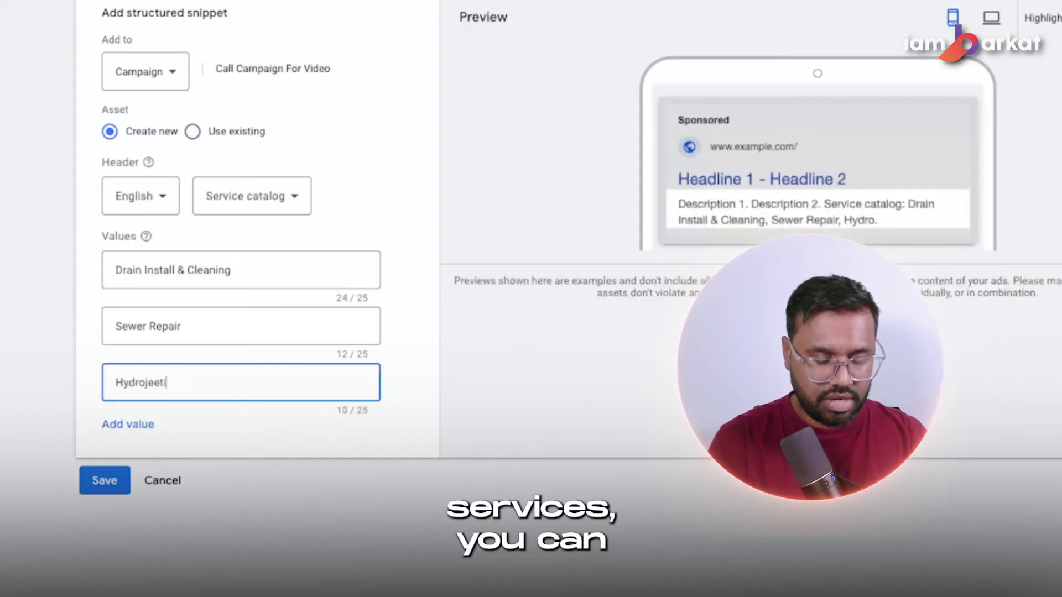
pyautogui.write('ng')
pyautogui.press('BackSpace')
pyautogui.press('BackSpace')
pyautogui.press('BackSpace')
pyautogui.press('BackSpace')
pyautogui.press('BackSpace')
pyautogui.write('tting')
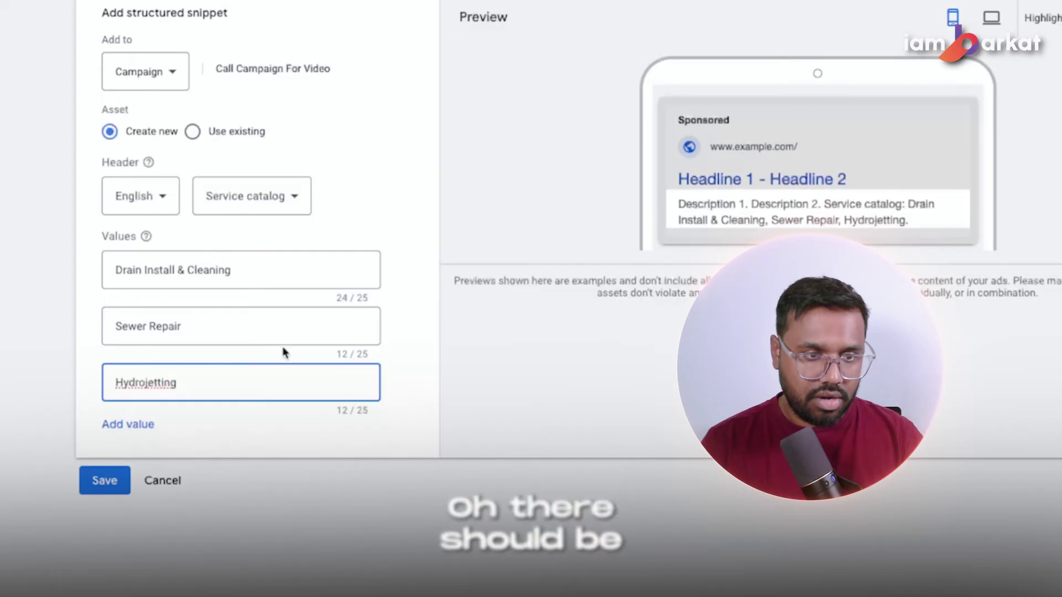
pyautogui.click(145, 383)
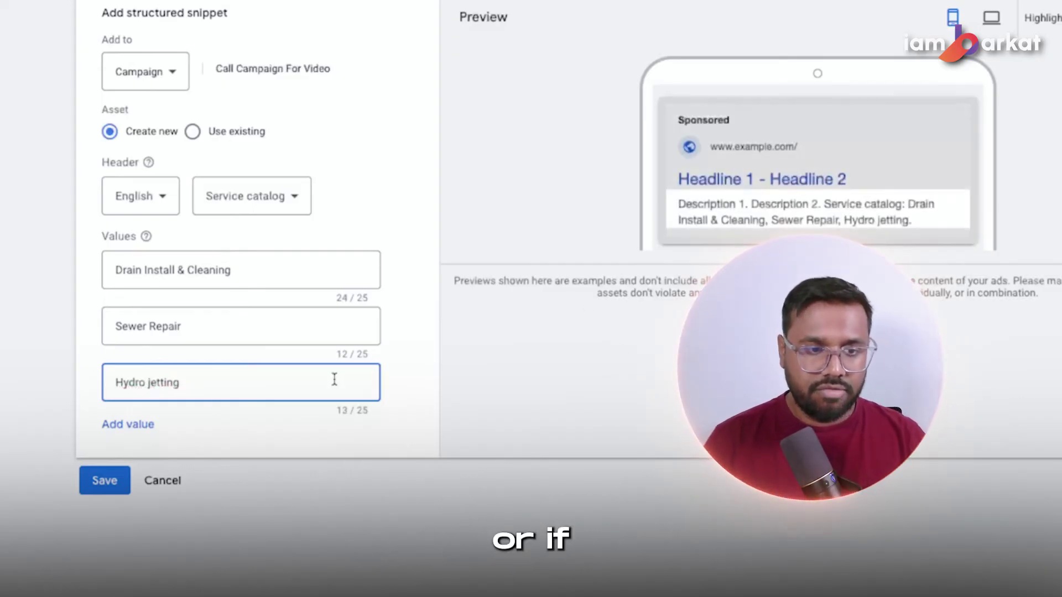
# - Add a fourth value to the structured snippet and set it to "Water Heater Service"
pyautogui.click(125, 425)
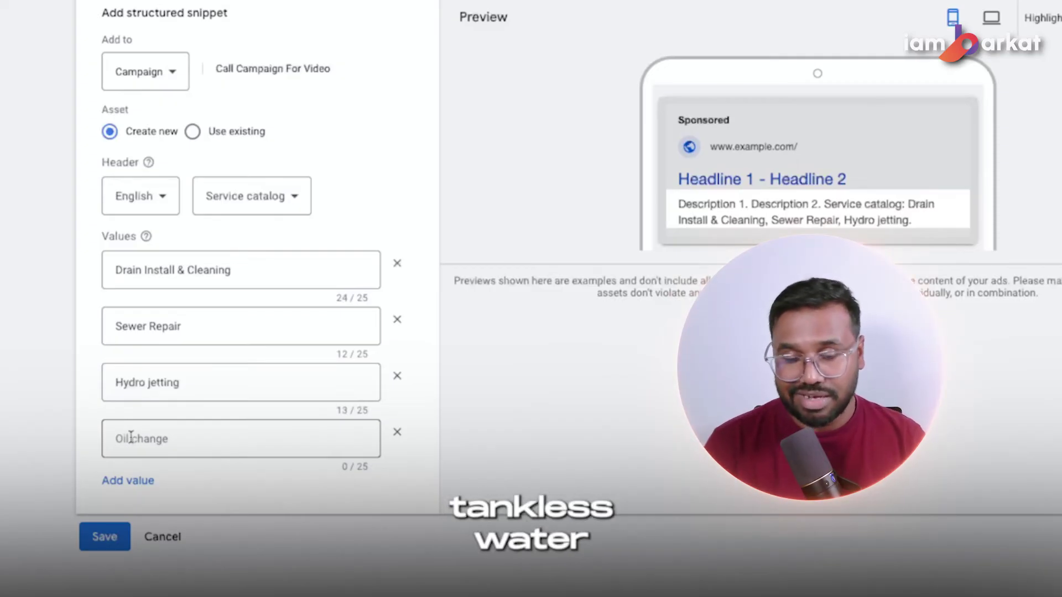
pyautogui.click(126, 446)
pyautogui.write('Water heate r')
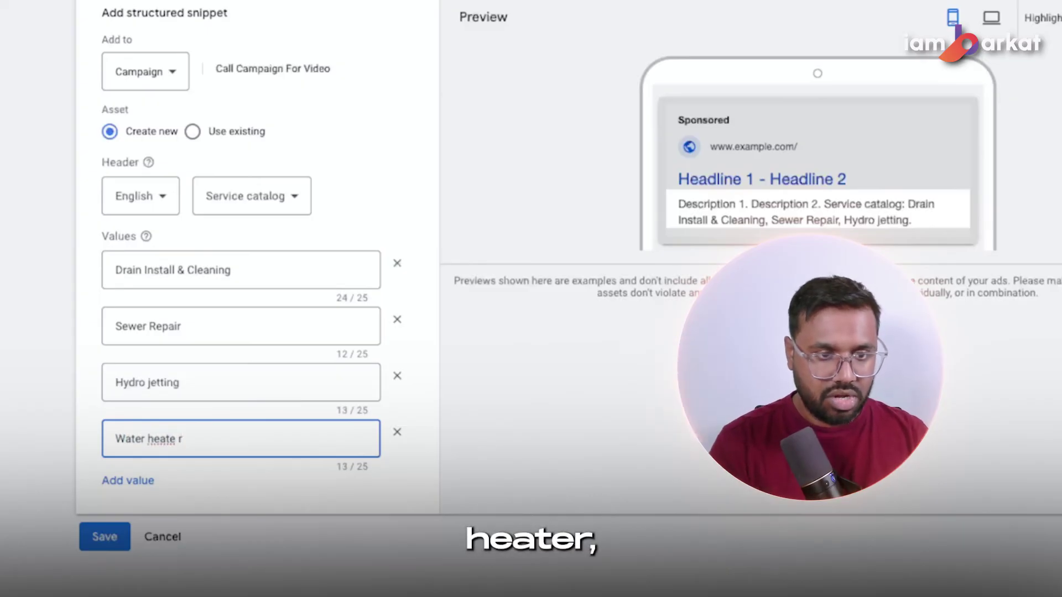
pyautogui.press('BackSpace')
pyautogui.press('BackSpace')
pyautogui.press('BackSpace')
pyautogui.press('BackSpace')
pyautogui.press('BackSpace')
pyautogui.press('BackSpace')
pyautogui.press('BackSpace')
pyautogui.press('BackSpace')
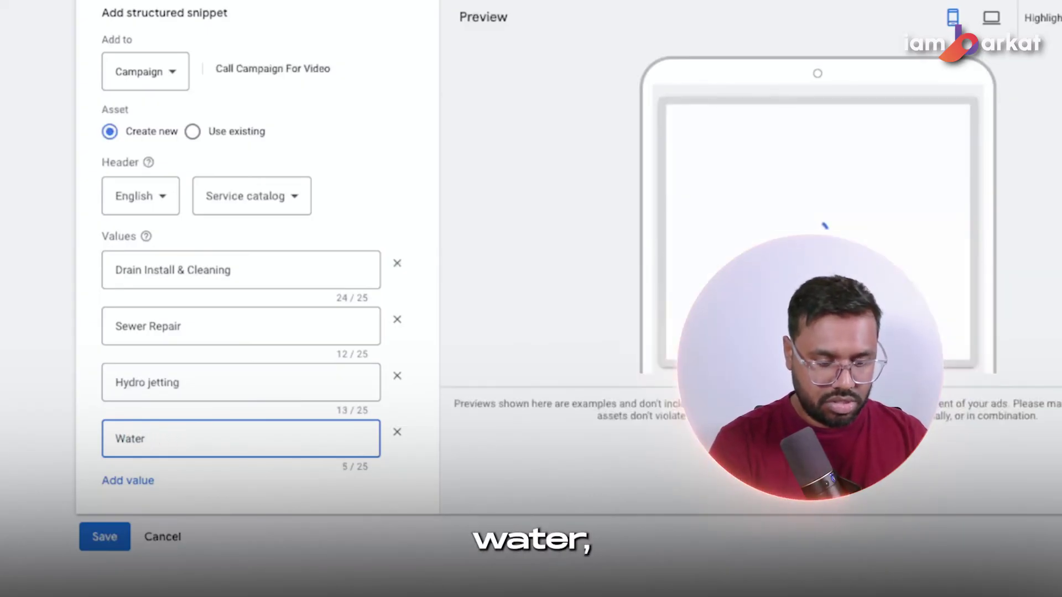
pyautogui.write('Heater Repaiu')
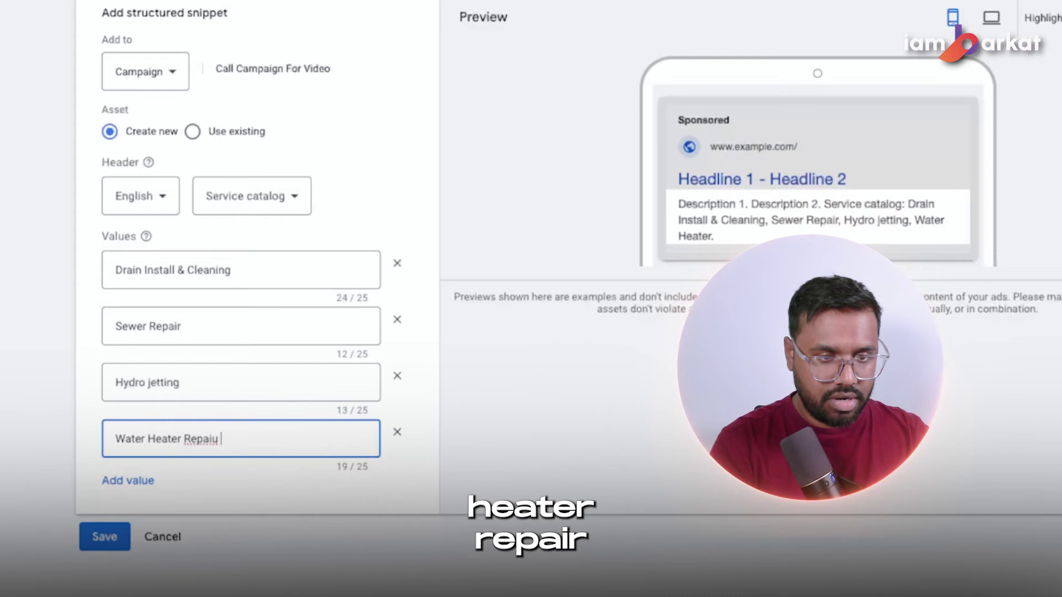
pyautogui.press('BackSpace')
pyautogui.press('BackSpace')
pyautogui.write('Servi')
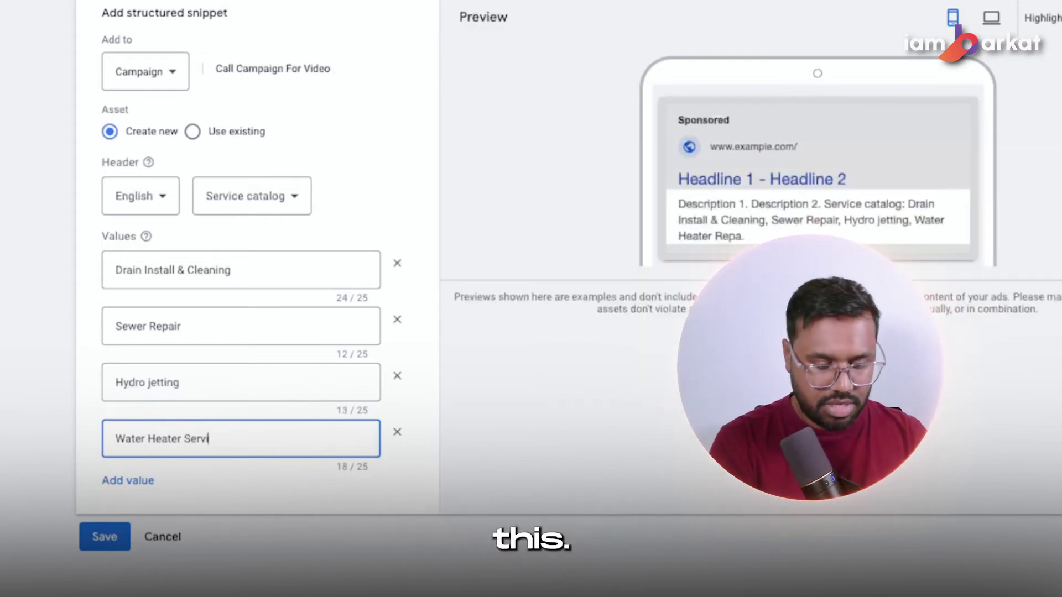
pyautogui.write('ce')
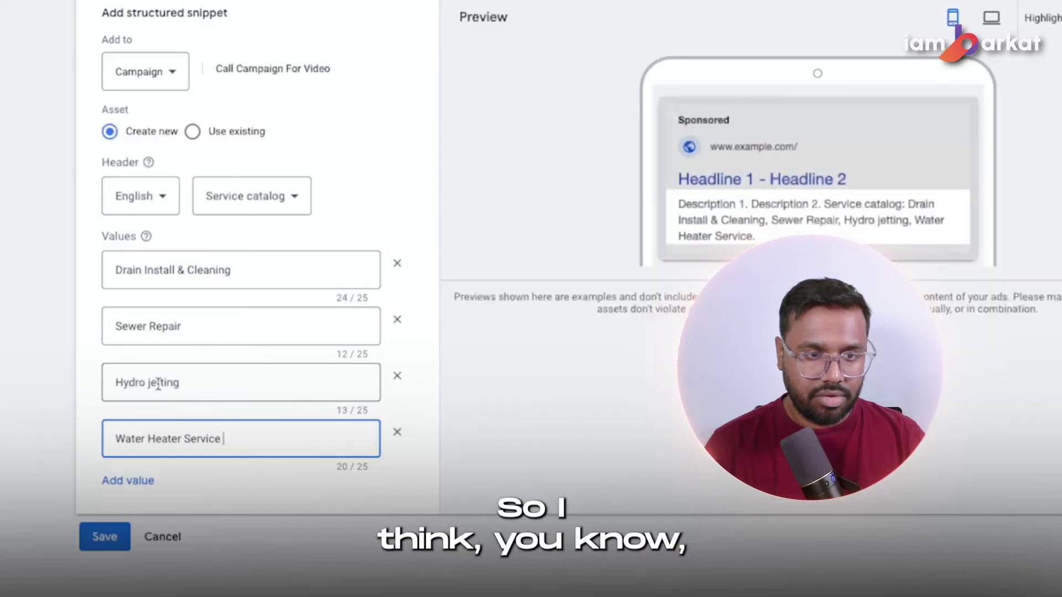
# - Capitalise the third snippet value as "Hydro Jetting" and save the structured snippet
pyautogui.click(158, 383)
pyautogui.press('BackSpace')
pyautogui.write('J')
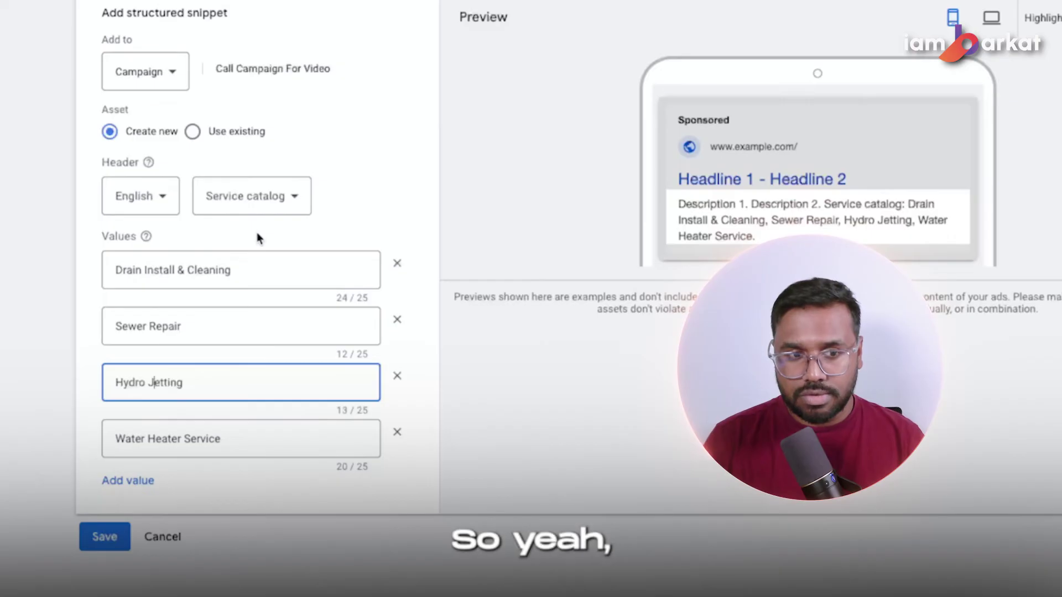
pyautogui.click(104, 535)
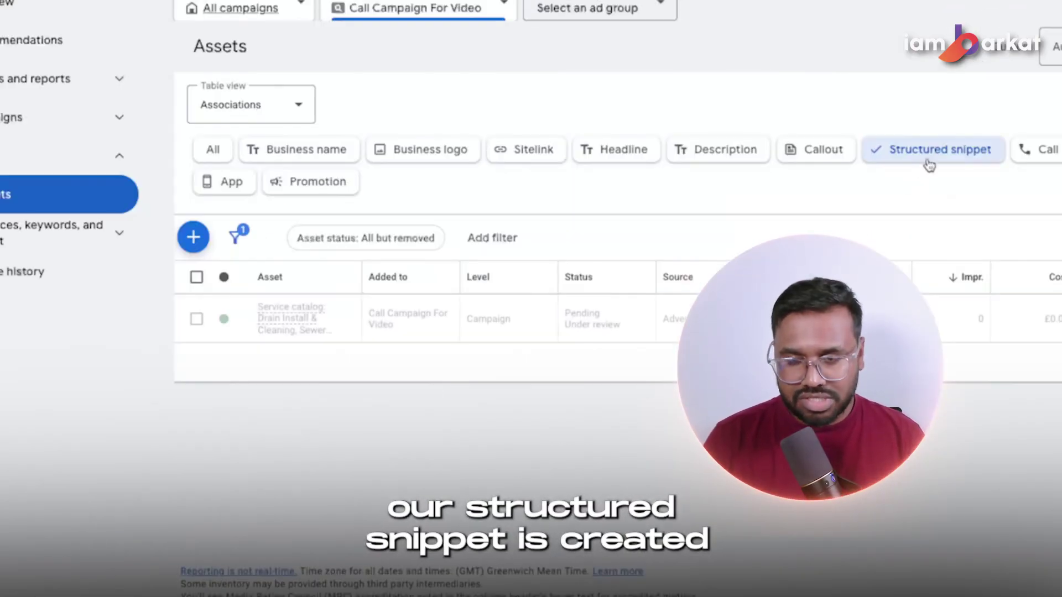
# - Start a new call asset for the campaign, ready for its United States phone number
pyautogui.click(1040, 188)
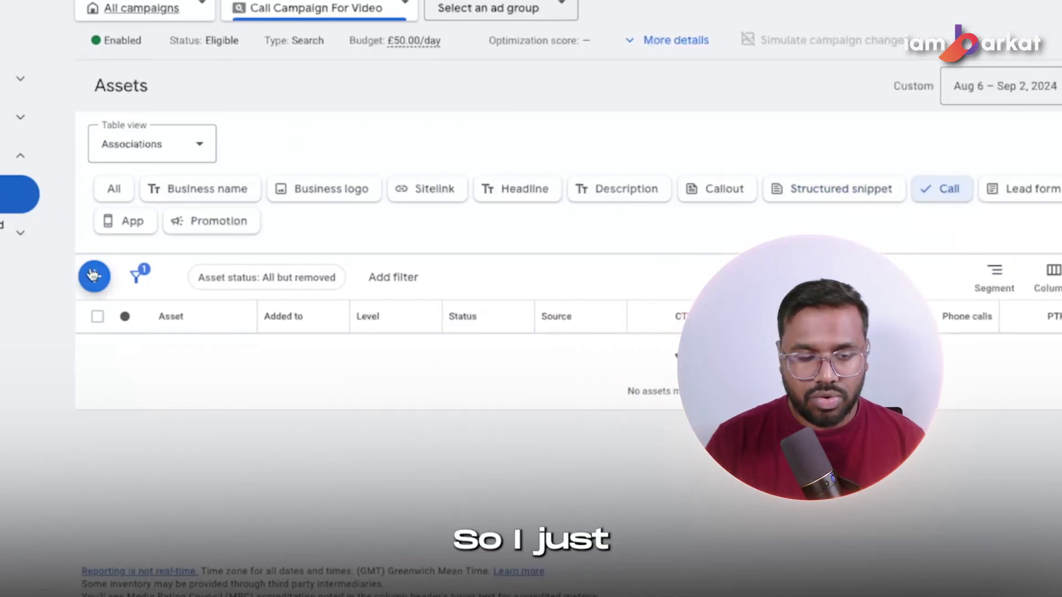
pyautogui.click(94, 275)
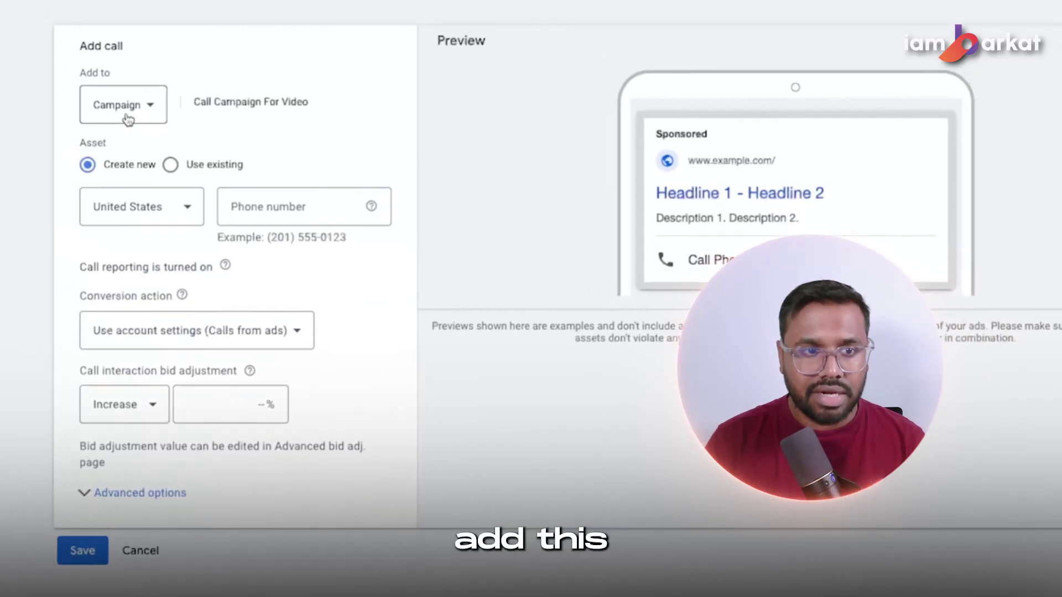
pyautogui.click(265, 208)
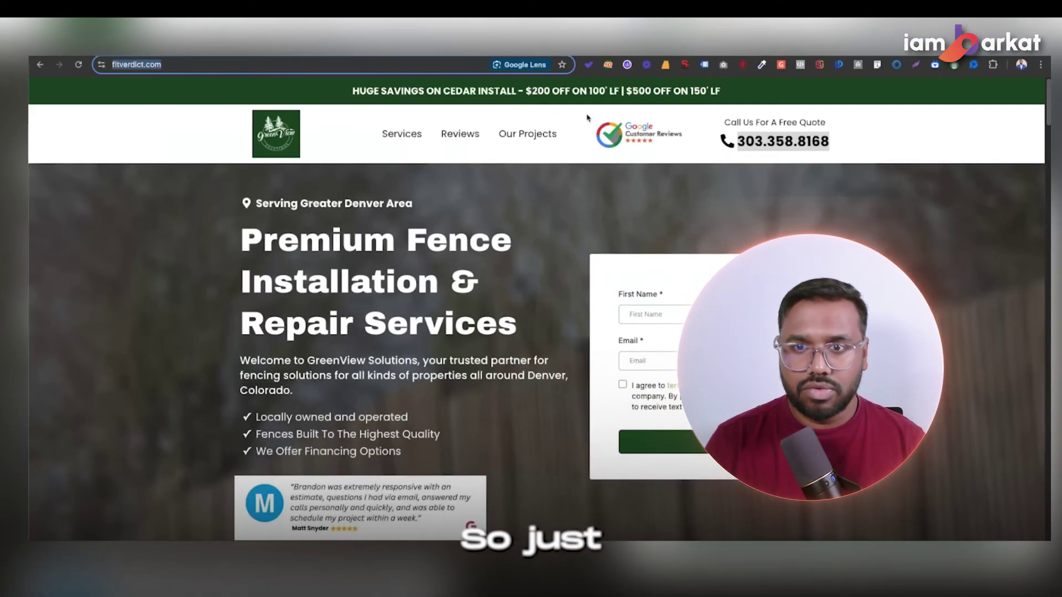
# - Switch to the fitverdict.com page and copy the business phone number from its header, dismissing the FaceTime request
pyautogui.moveTo(851, 63); pyautogui.dragTo(1059, 66)
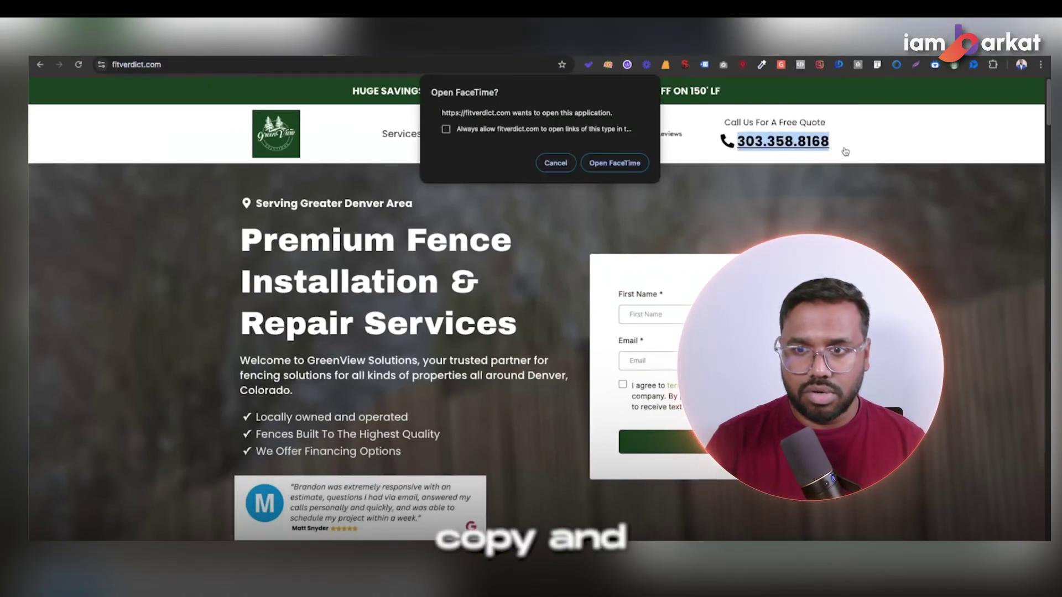
pyautogui.click(878, 143)
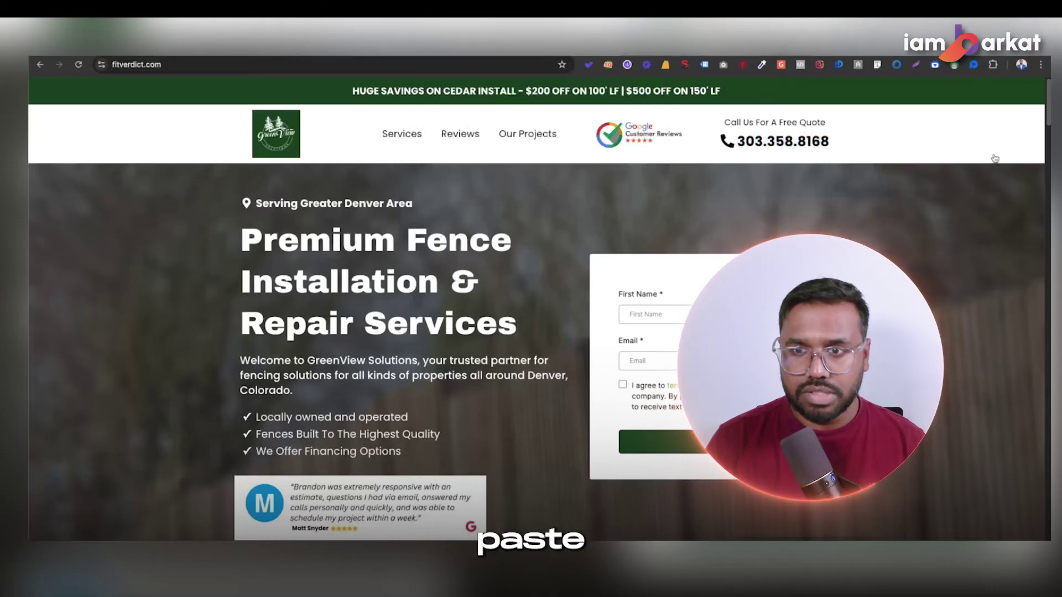
pyautogui.moveTo(878, 142); pyautogui.dragTo(748, 133)
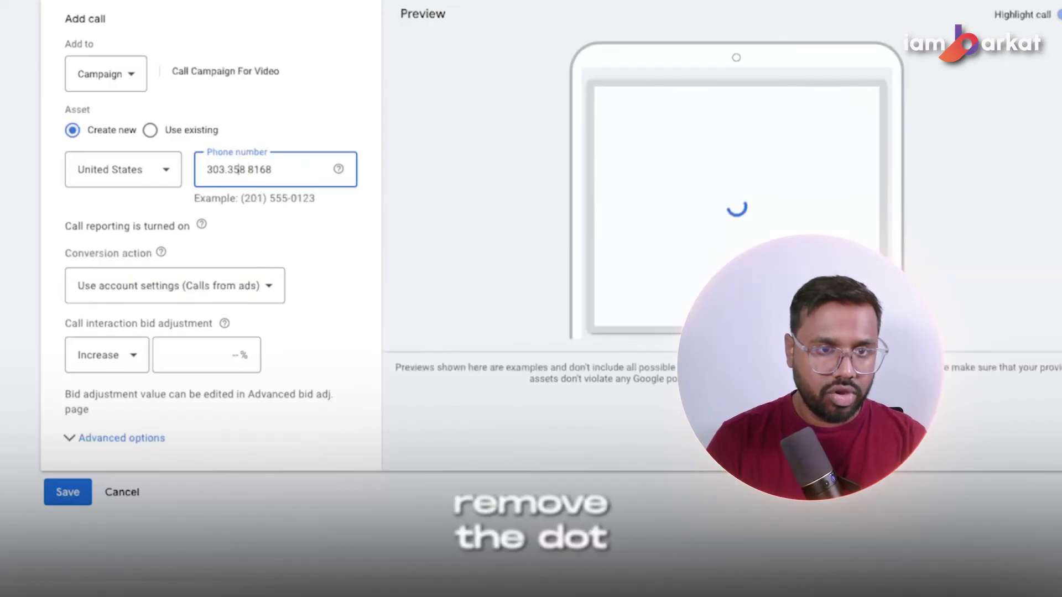
# - Paste the business phone number into the call asset and reformat it with a parenthesised area code and no dots
pyautogui.press('BackSpace')
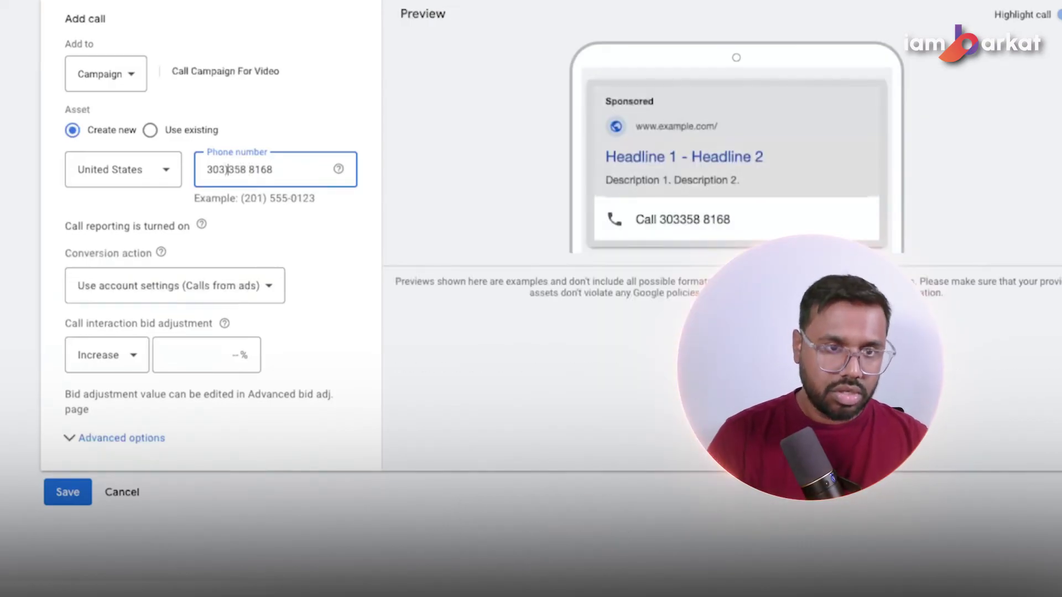
pyautogui.write(')')
pyautogui.click(206, 169)
pyautogui.write('(')
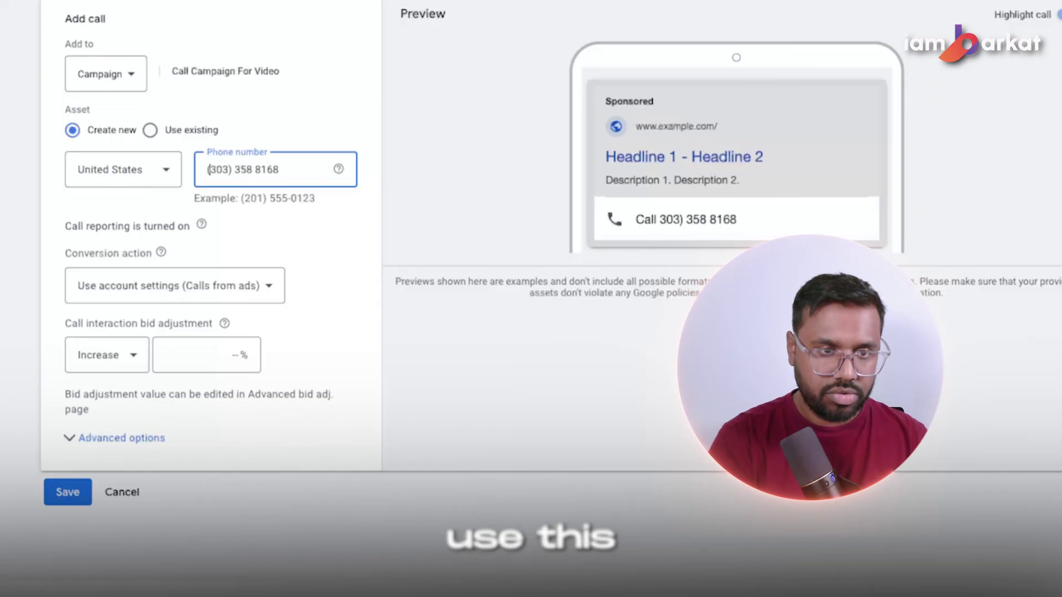
# - Save the campaign's call asset with the business phone number
pyautogui.click(68, 491)
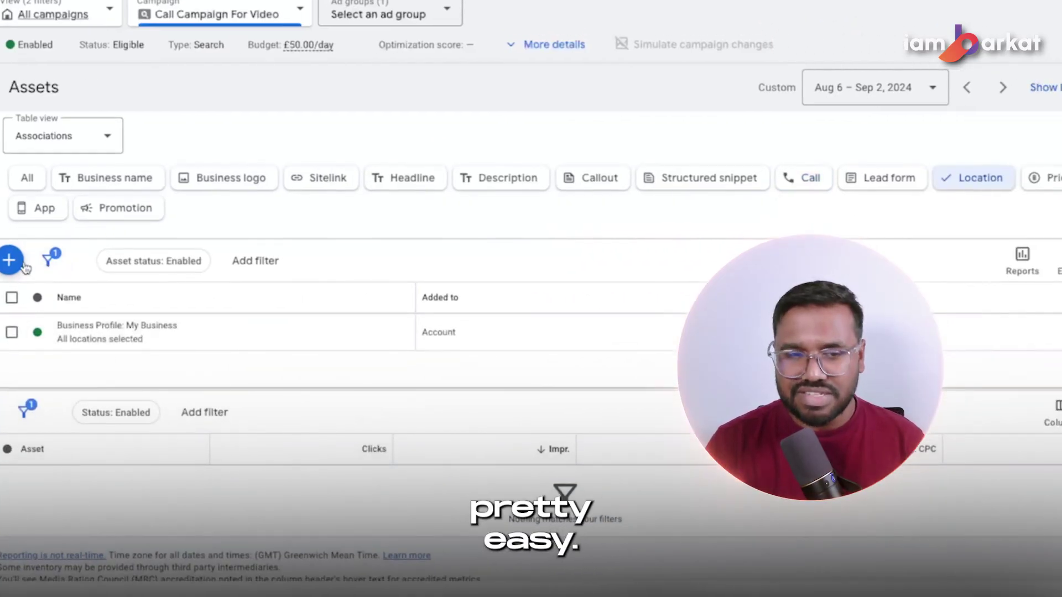
pyautogui.click(22, 264)
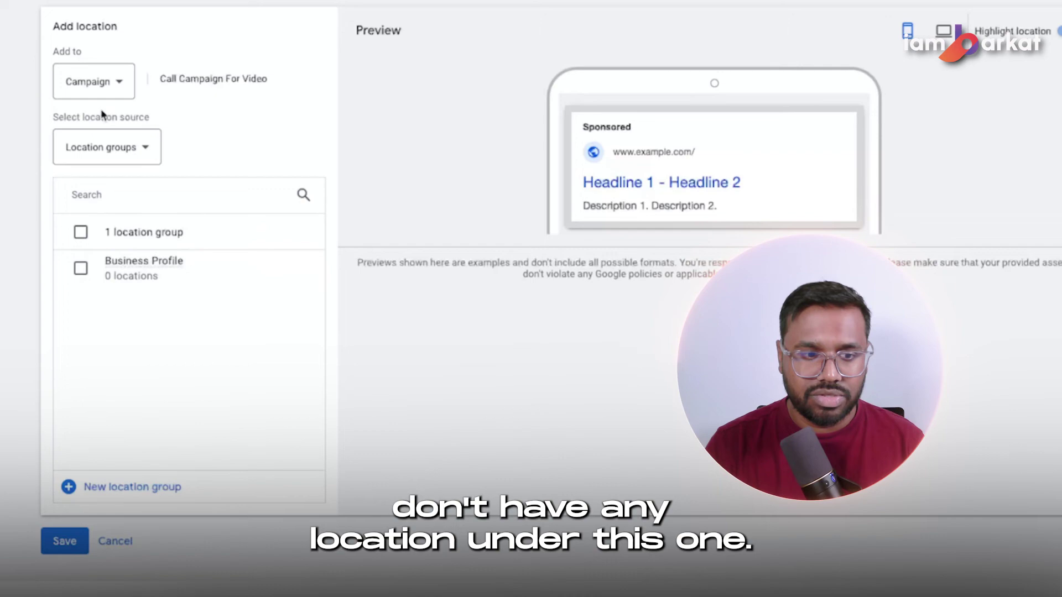
pyautogui.click(93, 487)
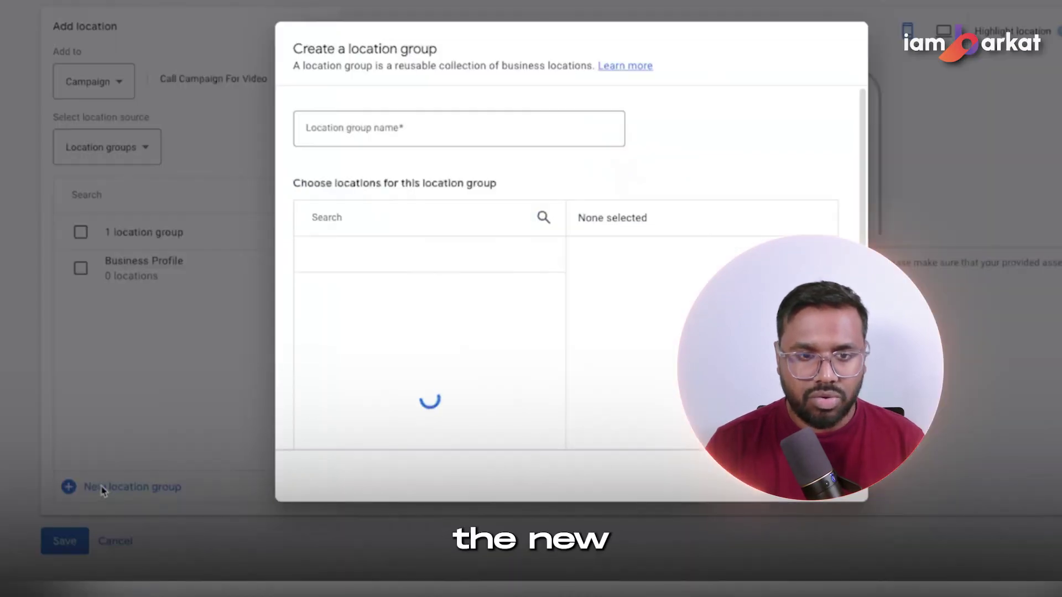
pyautogui.click(414, 132)
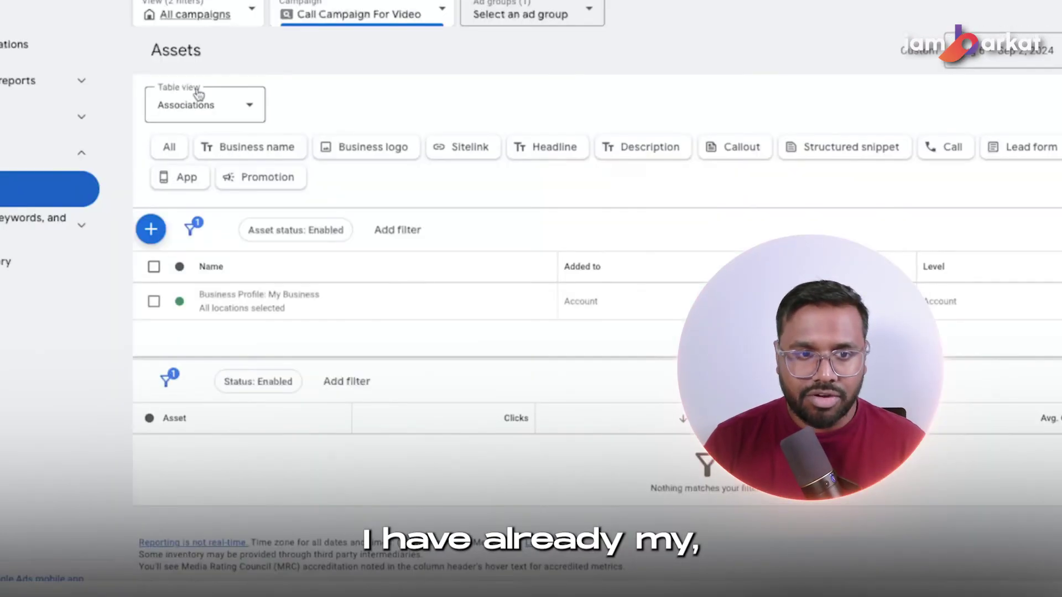
pyautogui.scroll(1, 198, 94)
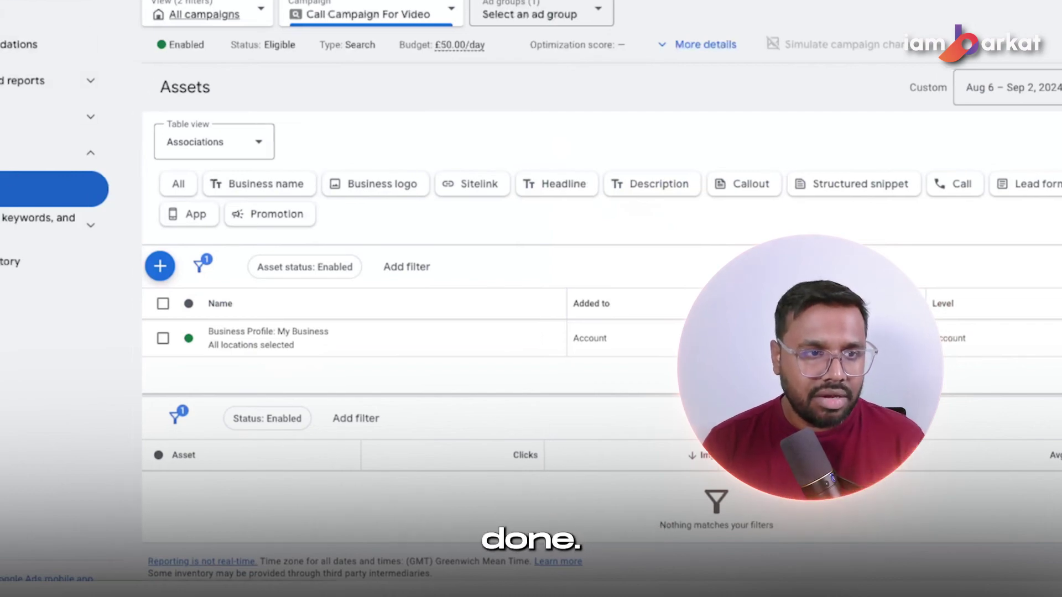
pyautogui.click(441, 13)
pyautogui.click(437, 14)
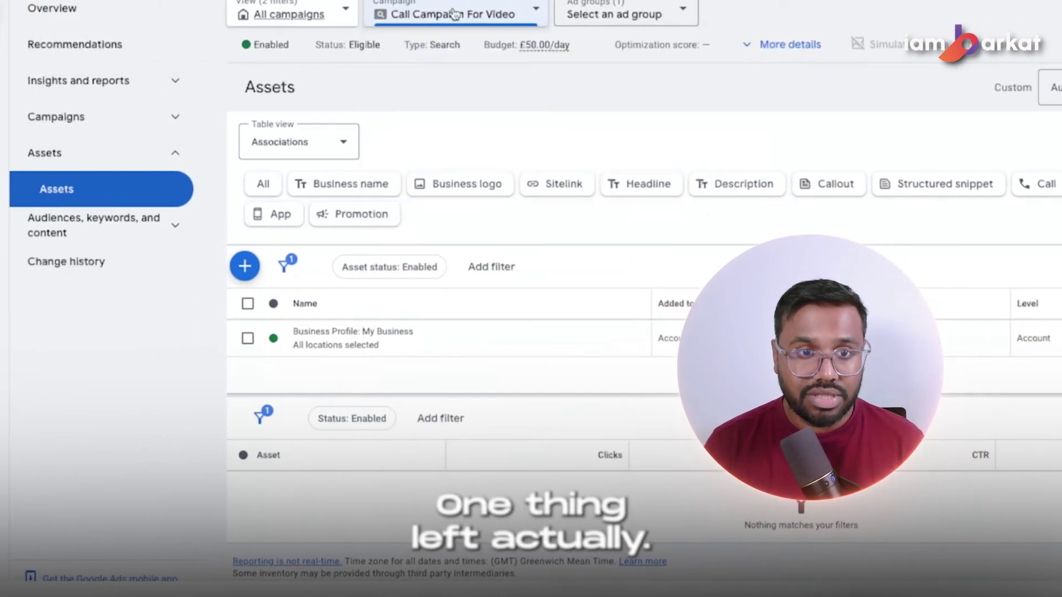
pyautogui.click(459, 16)
pyautogui.click(473, 154)
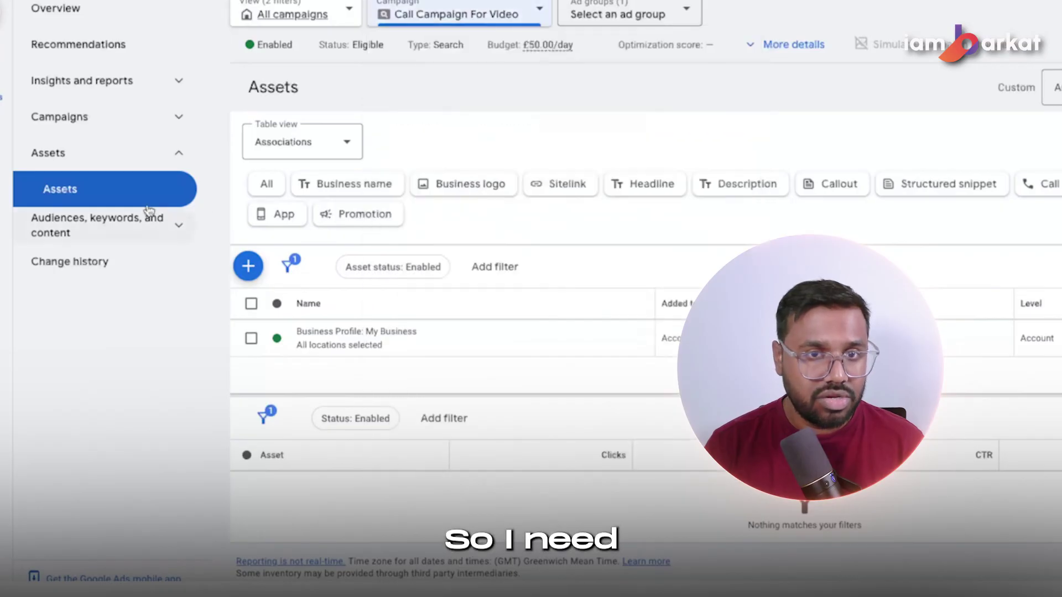
# - Start editing the campaign's ad schedule, selecting Mondays - Fridays with a start time of 8:00 AM
pyautogui.click(134, 240)
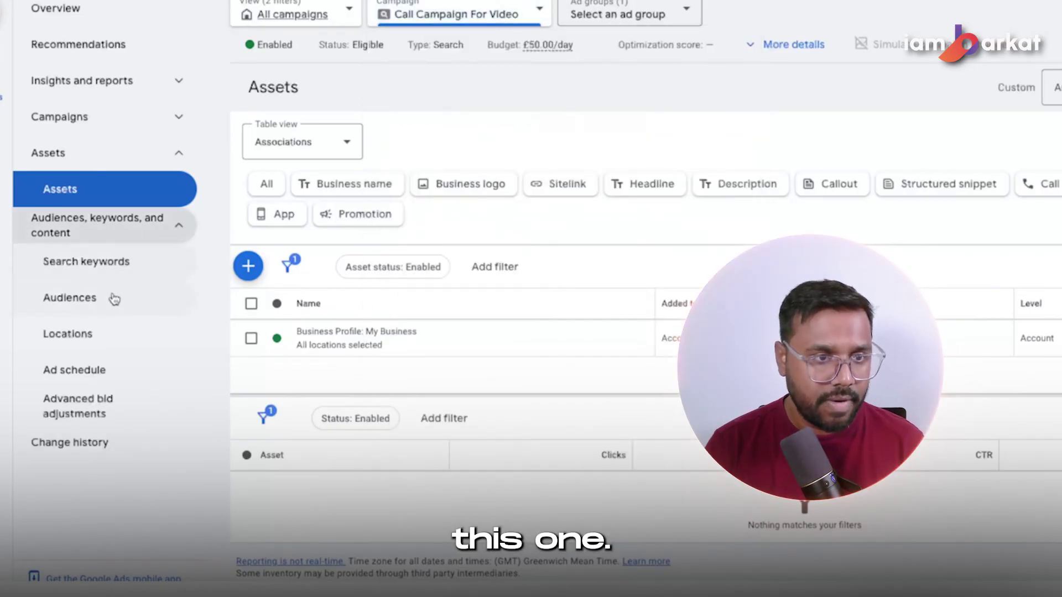
pyautogui.click(74, 372)
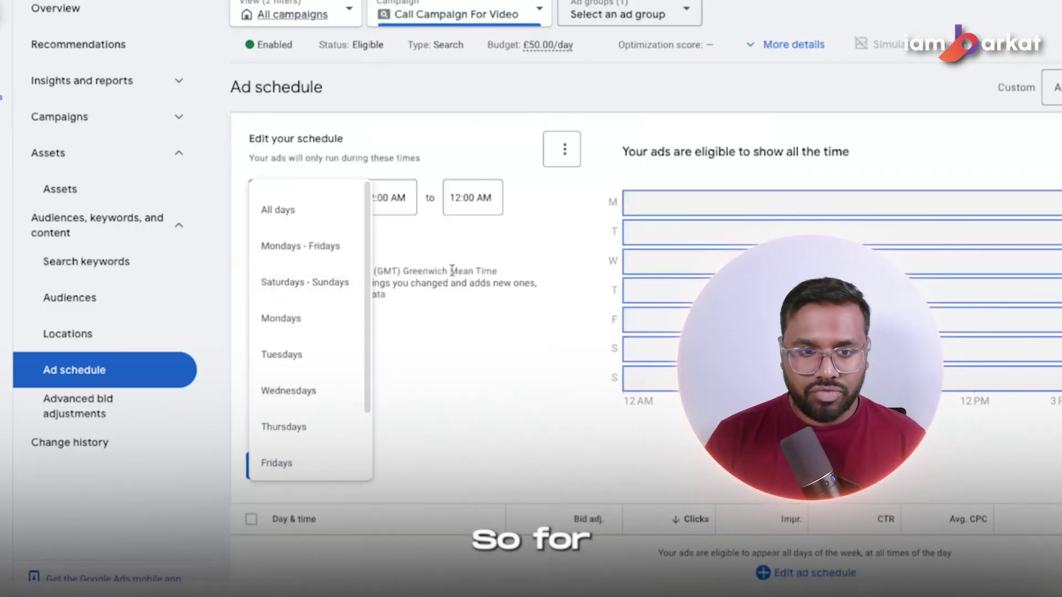
pyautogui.click(293, 197)
pyautogui.click(304, 255)
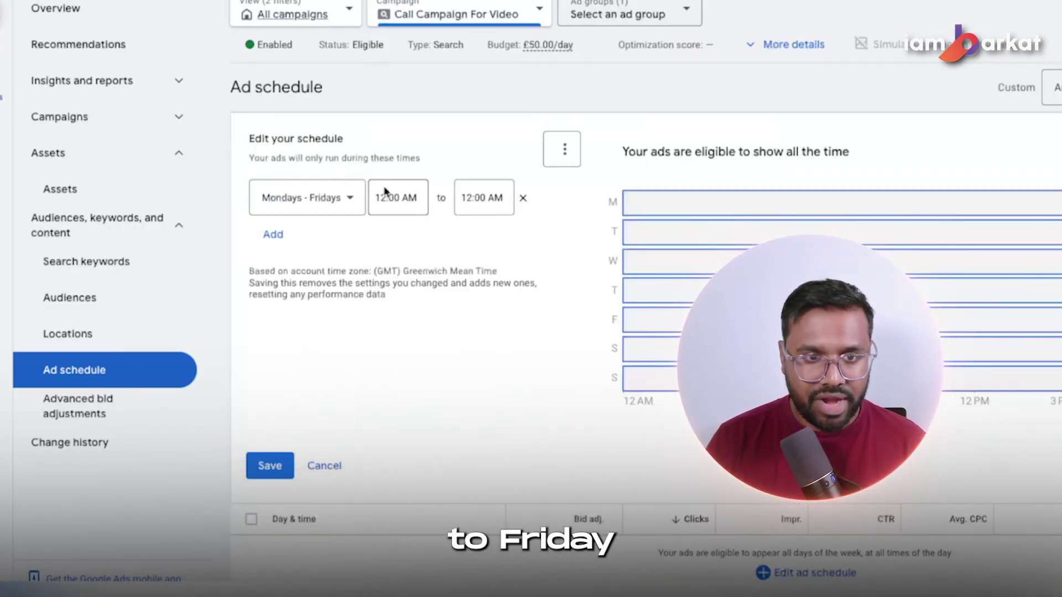
pyautogui.click(387, 198)
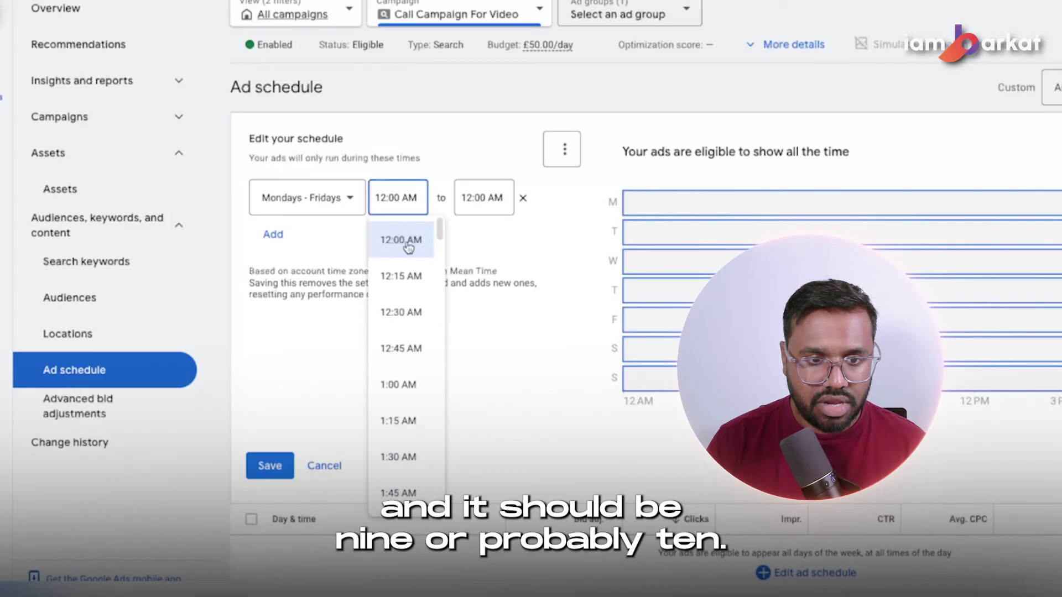
pyautogui.scroll(-3, 421, 350)
pyautogui.scroll(-15, 412, 389)
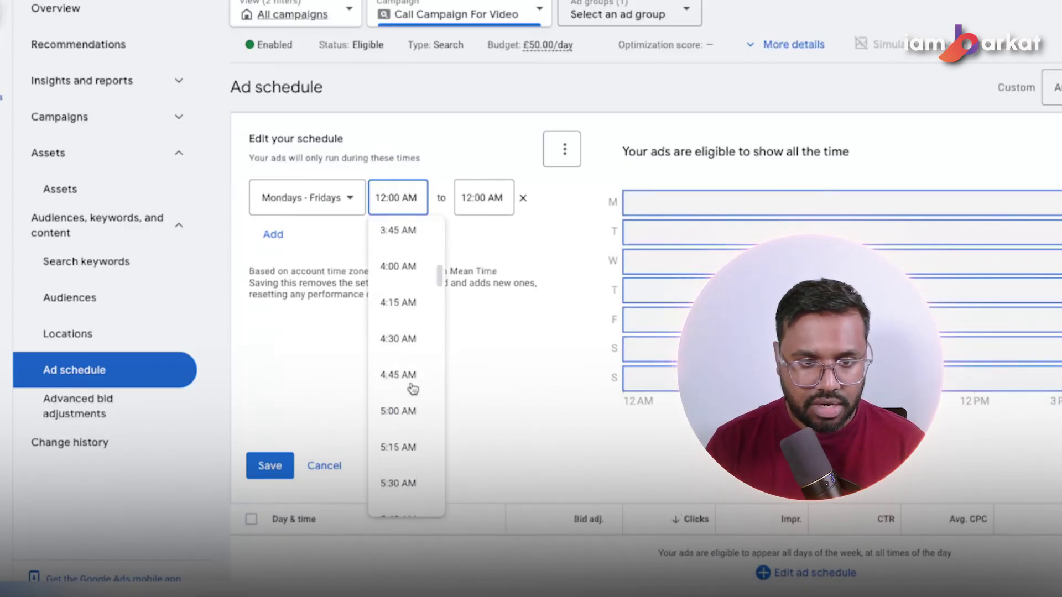
pyautogui.click(404, 414)
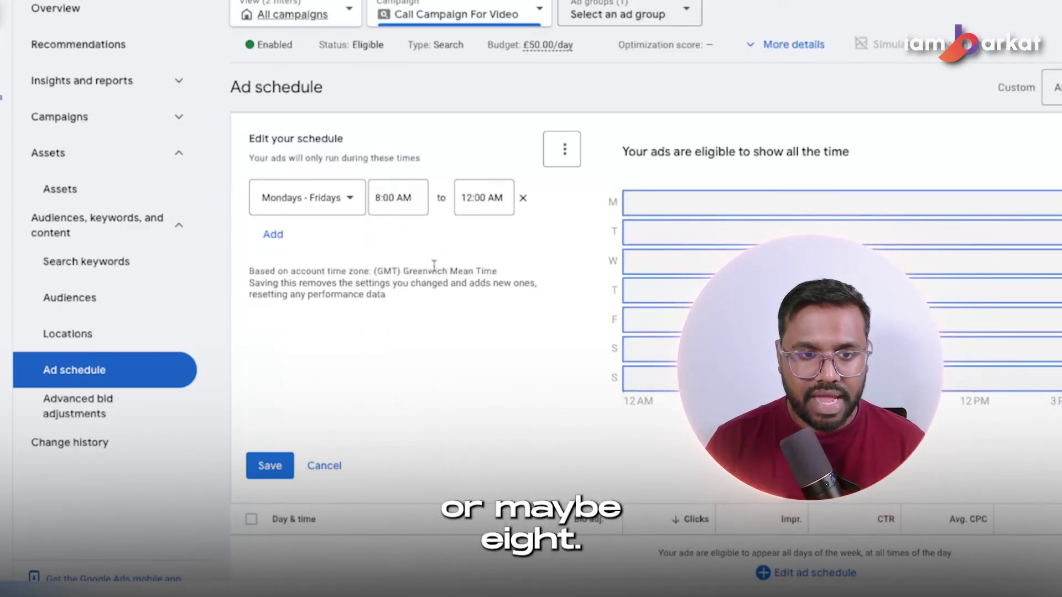
# - Set the weekday ad schedule's end time to 6:00 PM and save the schedule
pyautogui.click(483, 198)
pyautogui.scroll(-15, 491, 303)
pyautogui.scroll(-17, 486, 293)
pyautogui.scroll(-5, 482, 288)
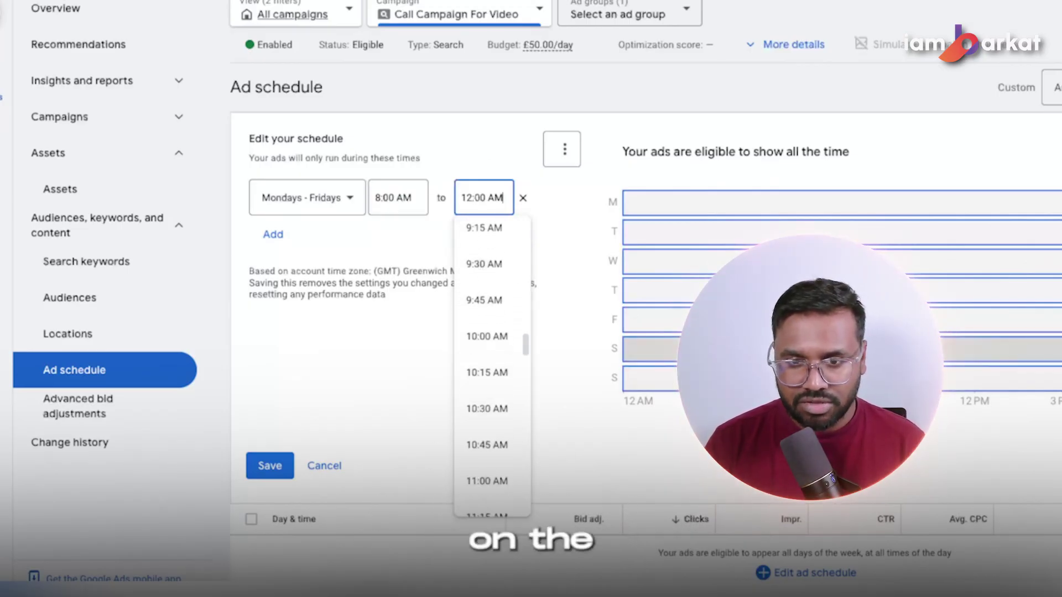
pyautogui.scroll(-1, 422, 360)
pyautogui.scroll(-1, 505, 362)
pyautogui.scroll(1, 569, 359)
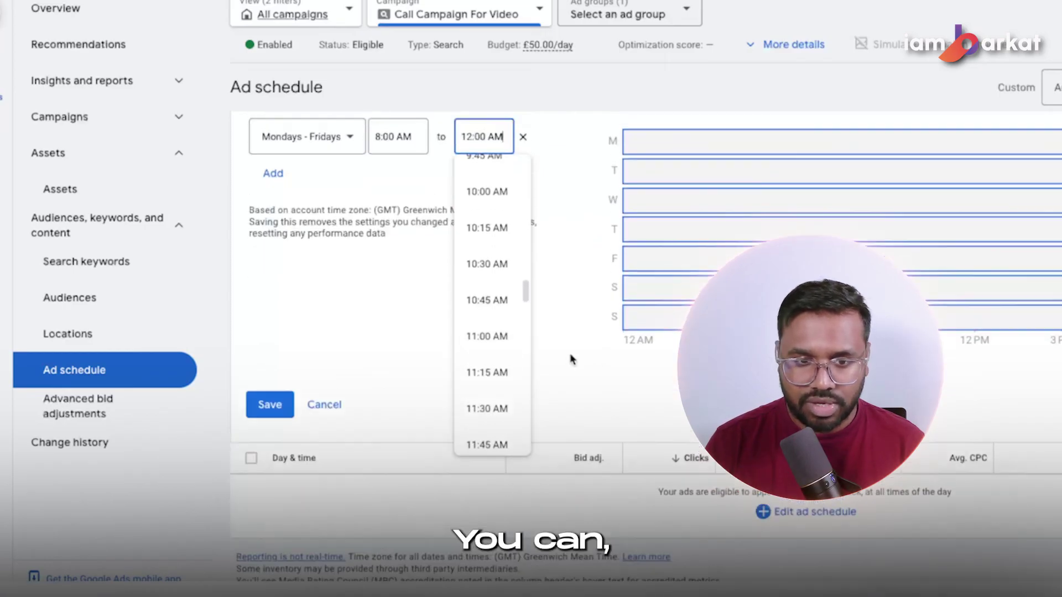
pyautogui.scroll(-10, 506, 368)
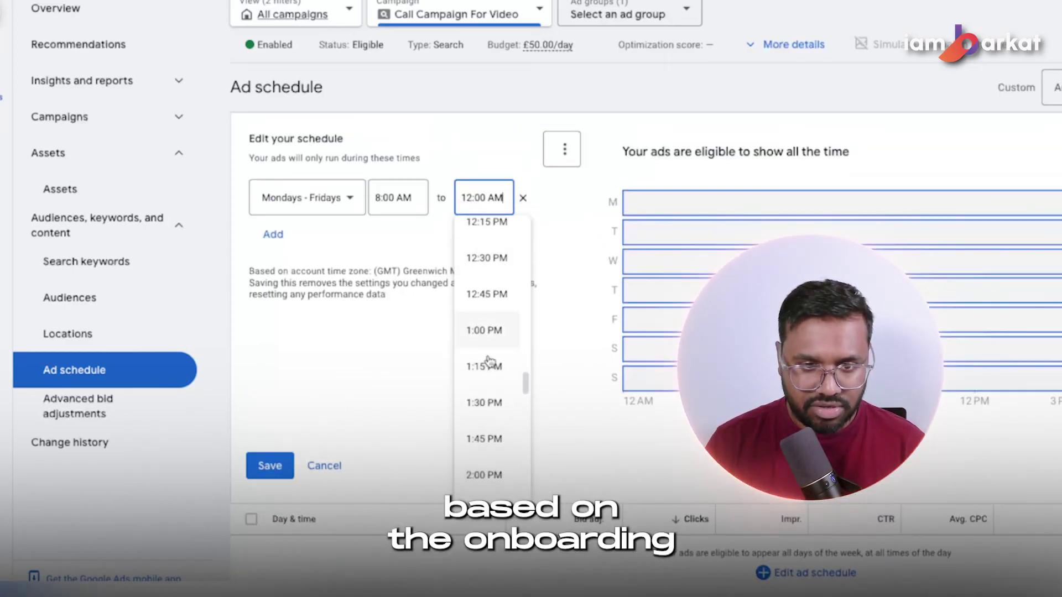
pyautogui.scroll(-2, 500, 368)
pyautogui.scroll(-3, 492, 316)
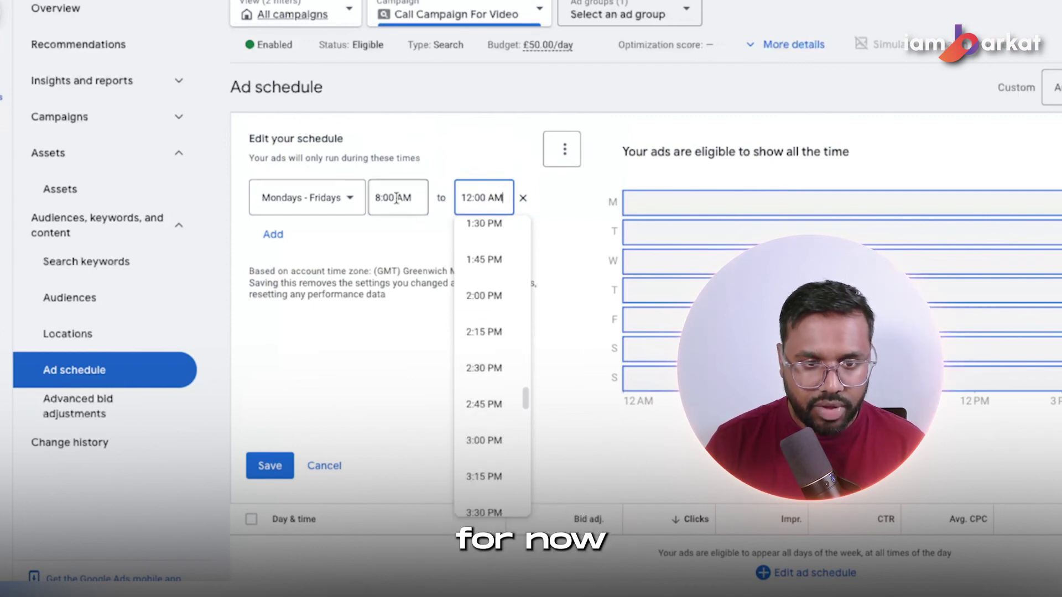
pyautogui.scroll(-16, 469, 348)
pyautogui.scroll(1, 469, 348)
pyautogui.click(483, 316)
pyautogui.click(271, 465)
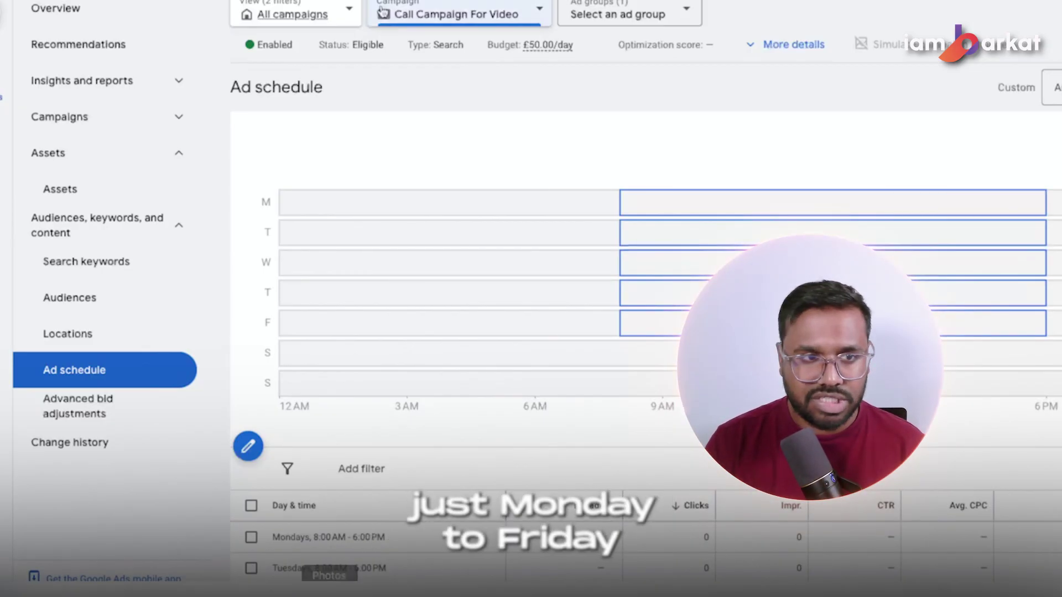
# - Review the campaign overview, examining the diagnostic insights and the keyword performance summary
pyautogui.click(98, 19)
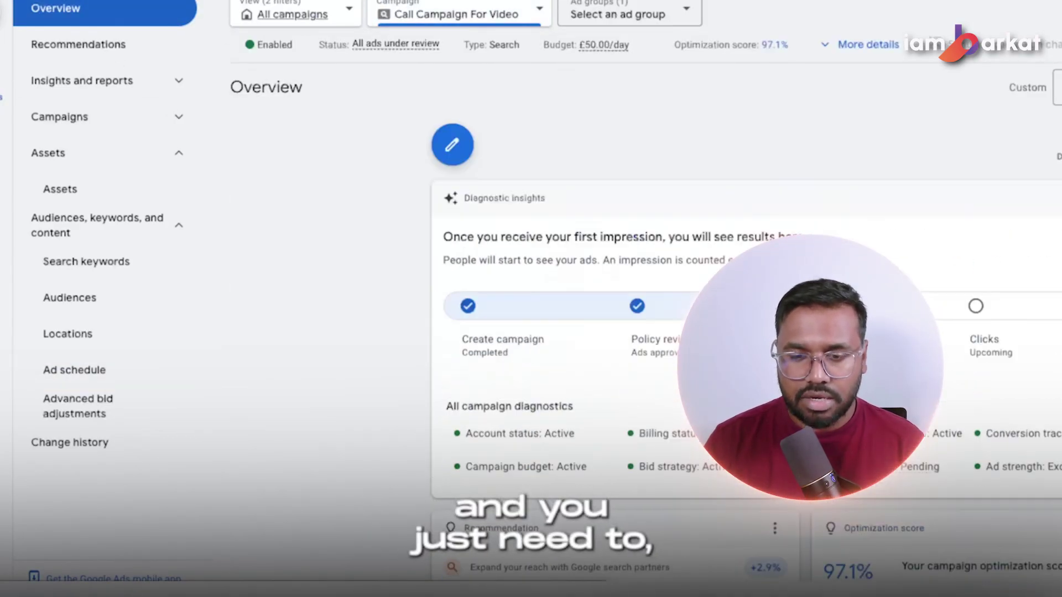
pyautogui.scroll(-8, 613, 353)
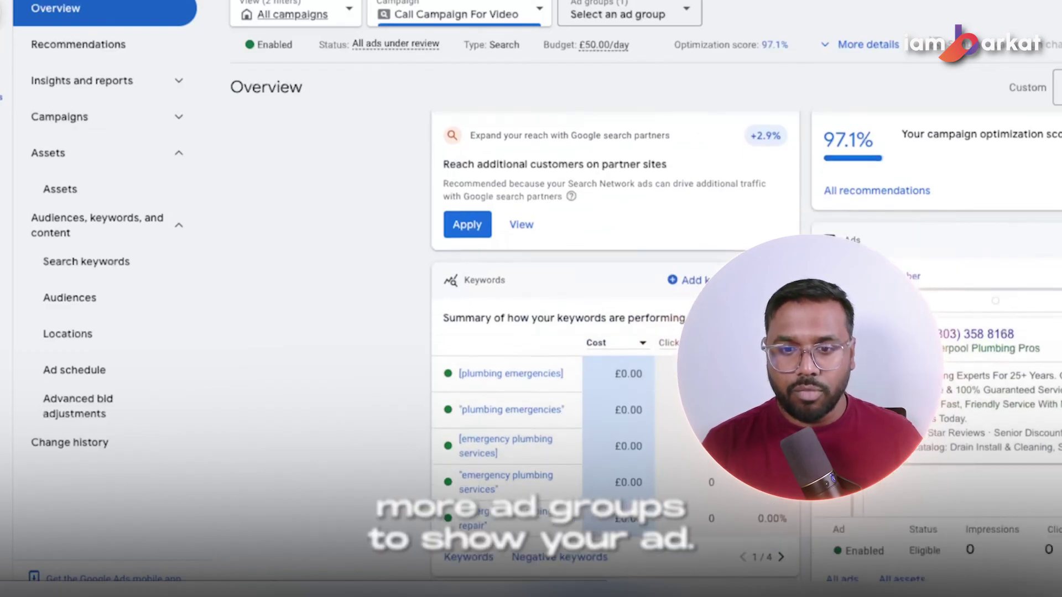
pyautogui.scroll(-1, 614, 354)
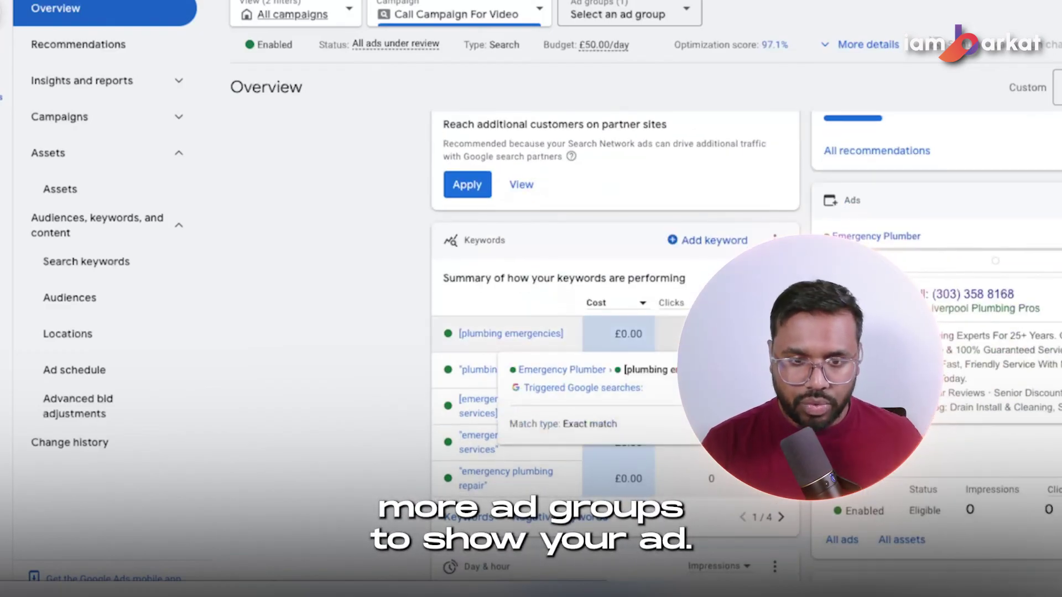
pyautogui.moveTo(497, 333)
pyautogui.moveTo(478, 369)
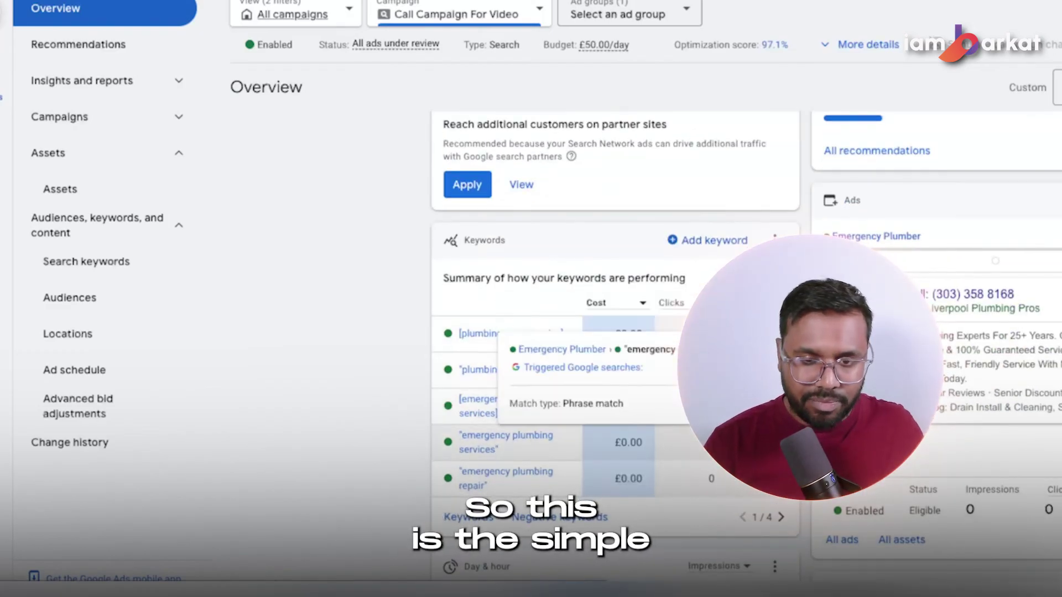